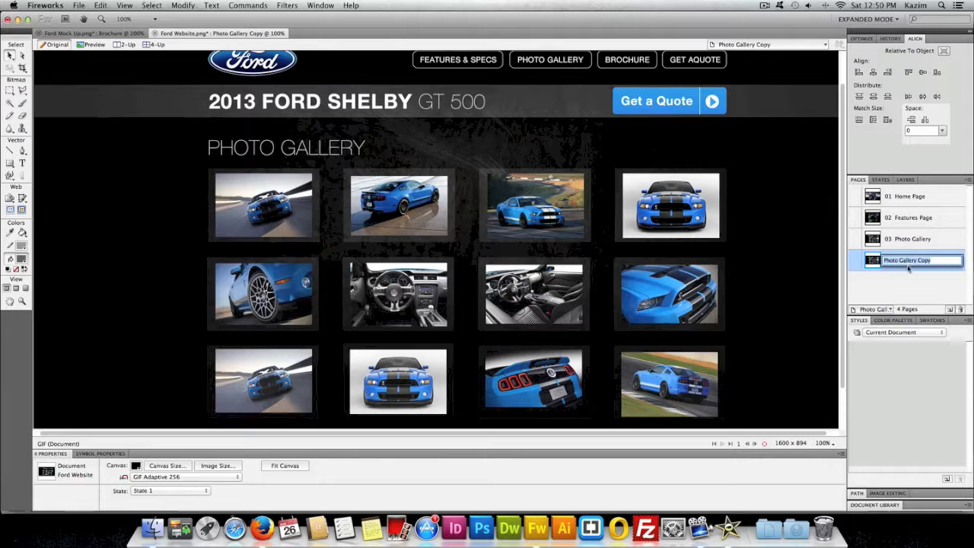
# Rename the duplicated photo gallery page to "Brochure Page"
pyautogui.write('Brochu')
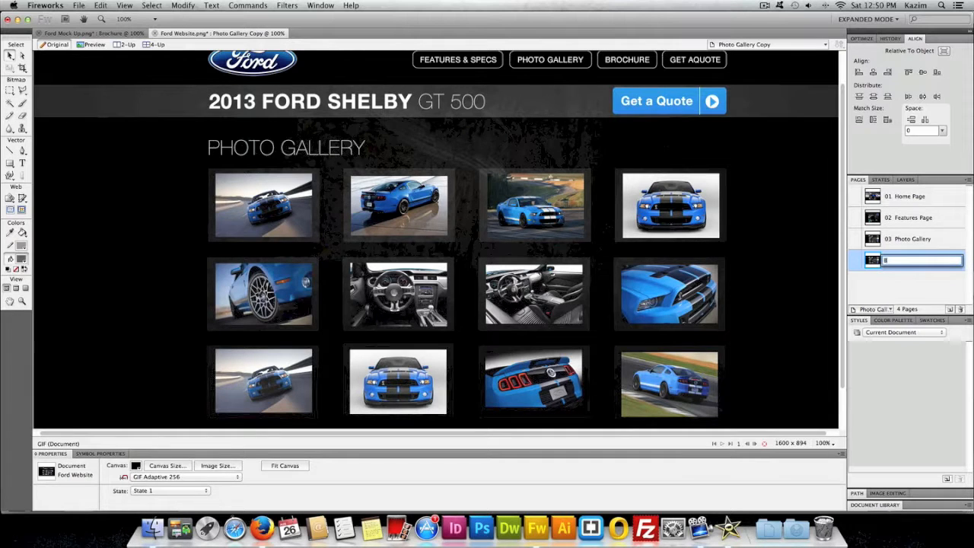
pyautogui.write('re')
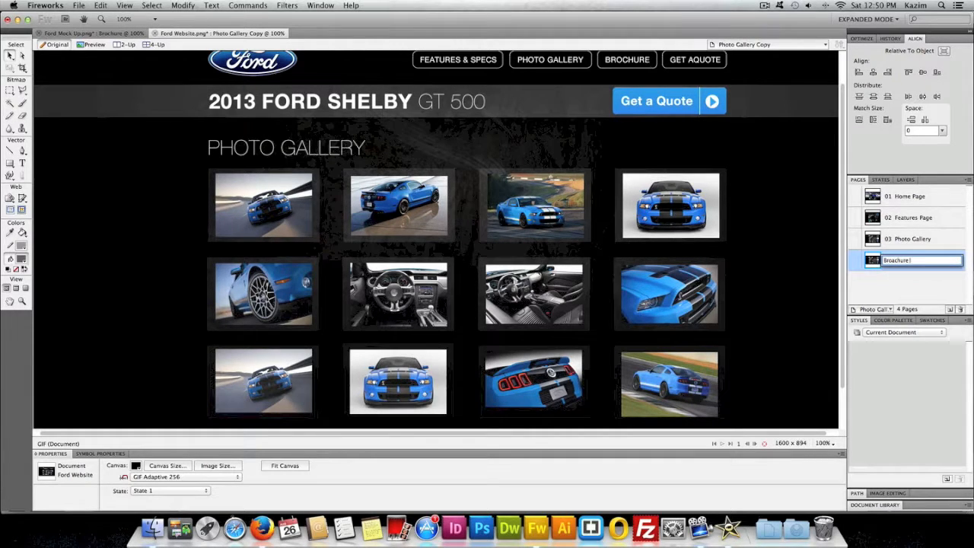
pyautogui.press('BackSpace')
pyautogui.press('BackSpace')
pyautogui.write('chure Page')
pyautogui.press('Return')
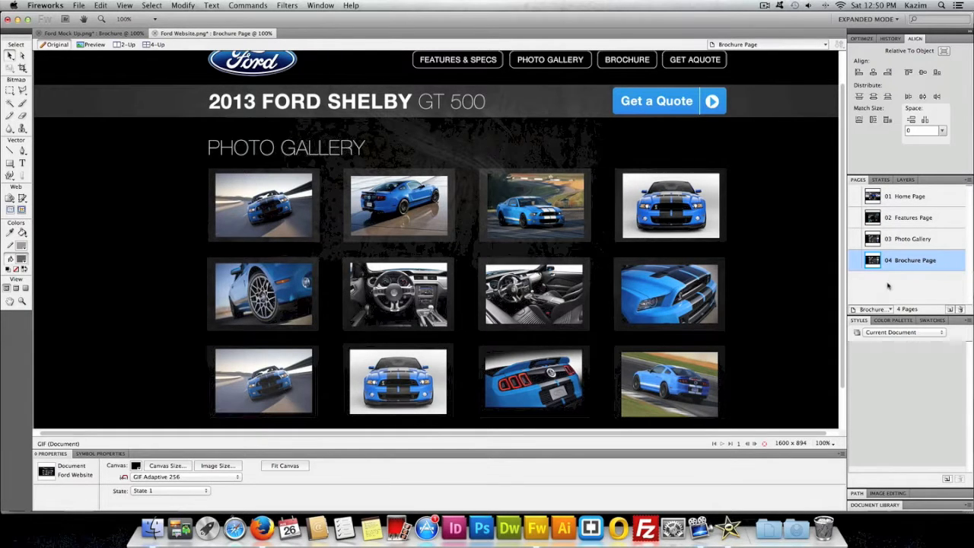
pyautogui.doubleClick(907, 265)
pyautogui.click(902, 280)
# Delete all twelve gallery photos and their frames from the Brochure Page
pyautogui.scroll(-1, 214, 176)
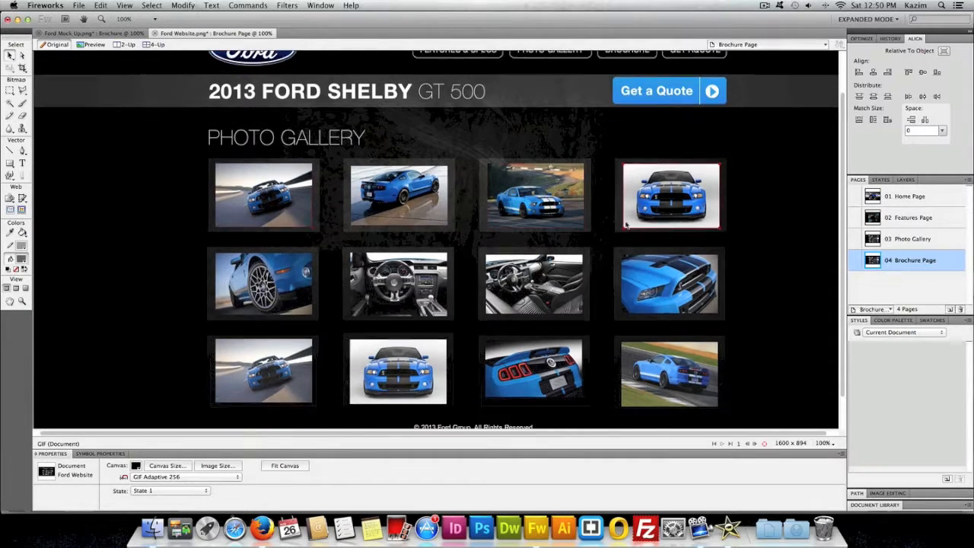
pyautogui.scroll(-1, 215, 177)
pyautogui.scroll(2, 600, 149)
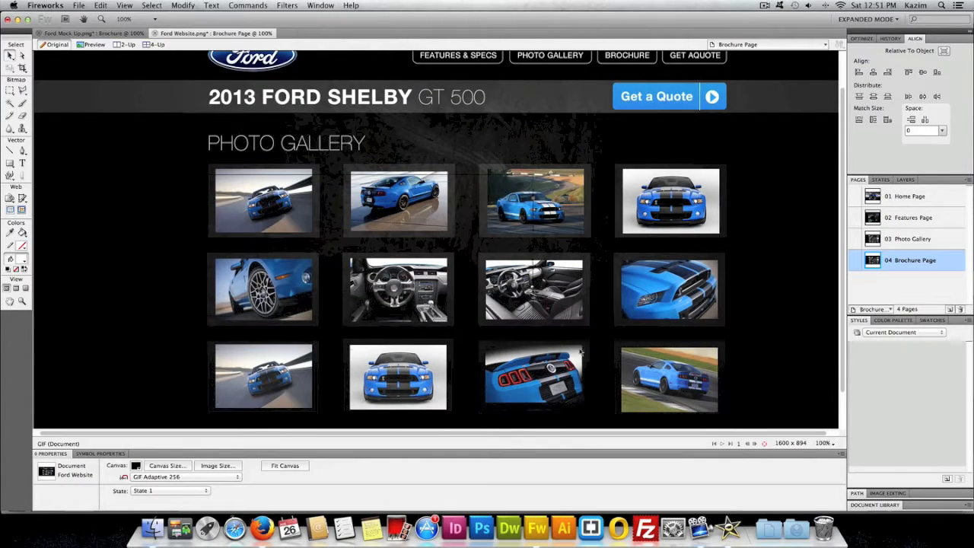
pyautogui.moveTo(734, 423); pyautogui.dragTo(734, 421)
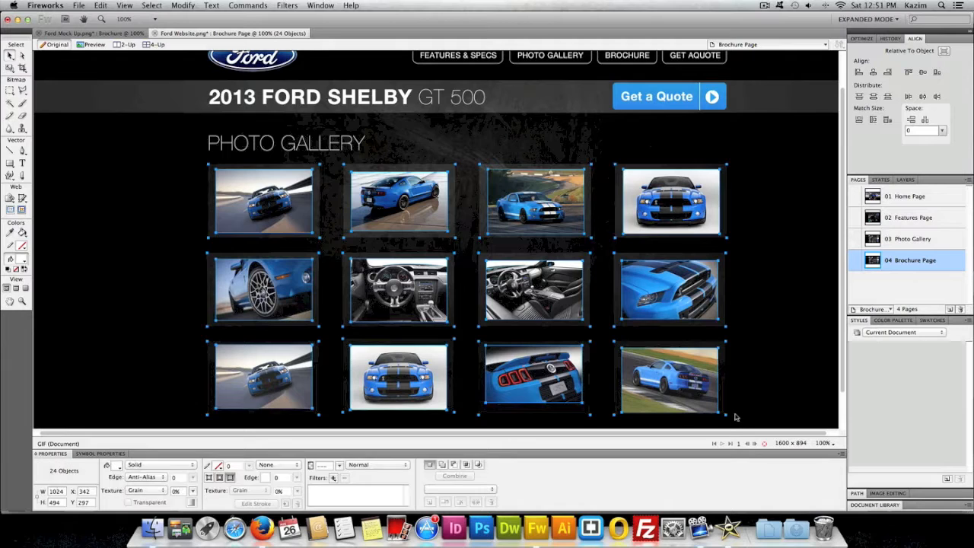
pyautogui.press('Delete')
pyautogui.scroll(-2, 697, 317)
pyautogui.scroll(2, 678, 281)
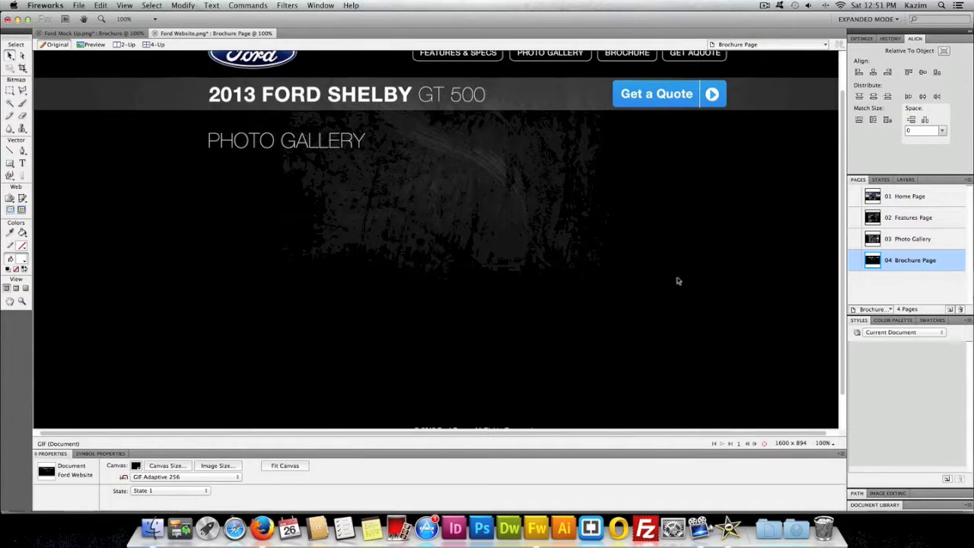
# Check the mock-up's brochure layout, and copy the blue car image from the Features Page onto the Brochure Page
pyautogui.click(114, 34)
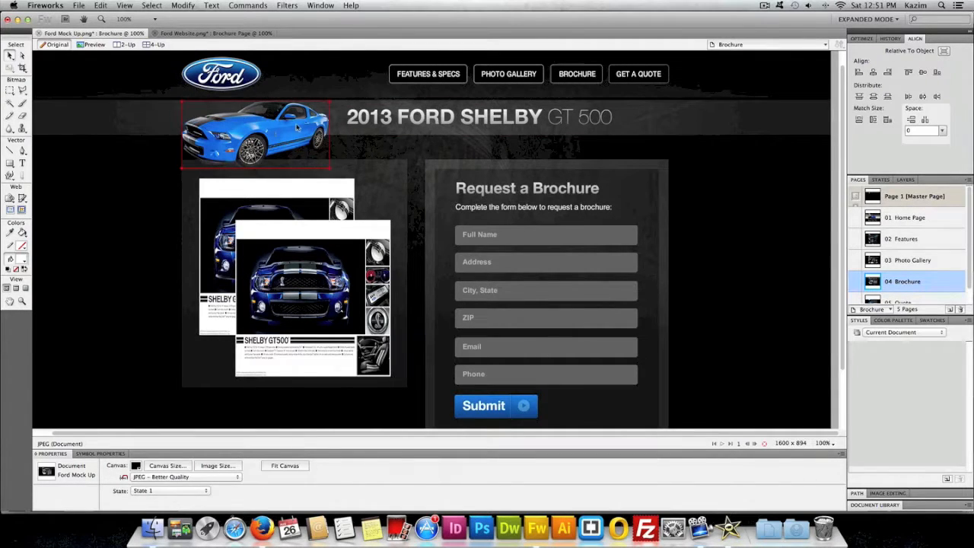
pyautogui.scroll(1, 456, 144)
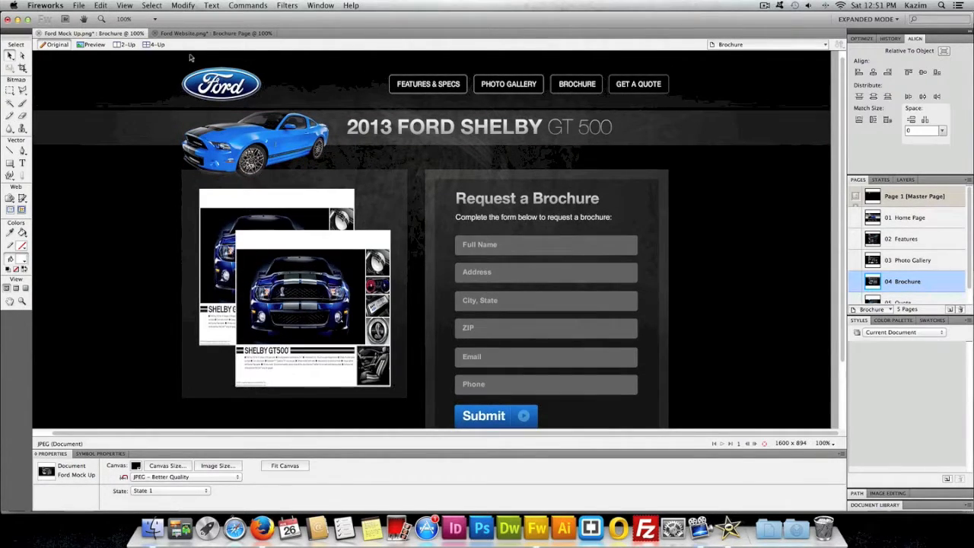
pyautogui.click(255, 33)
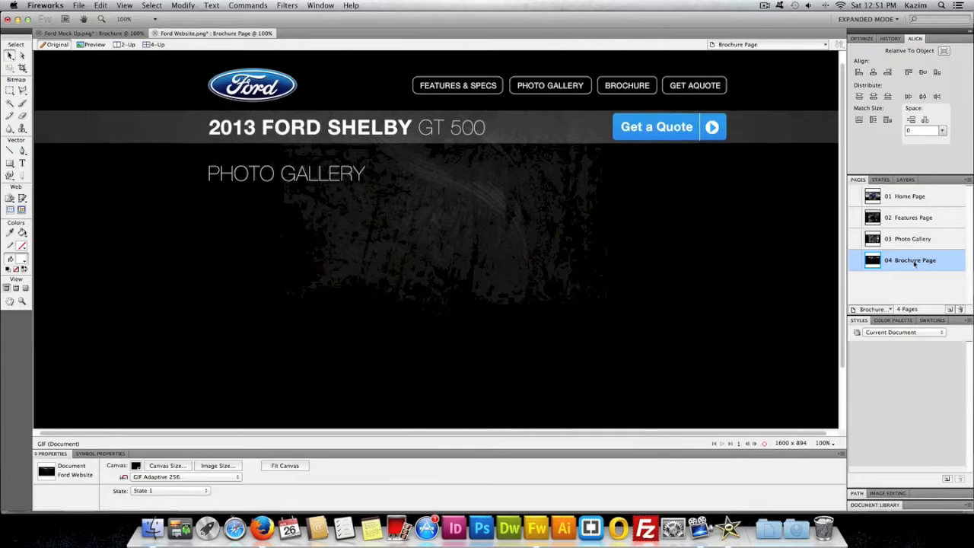
pyautogui.click(913, 220)
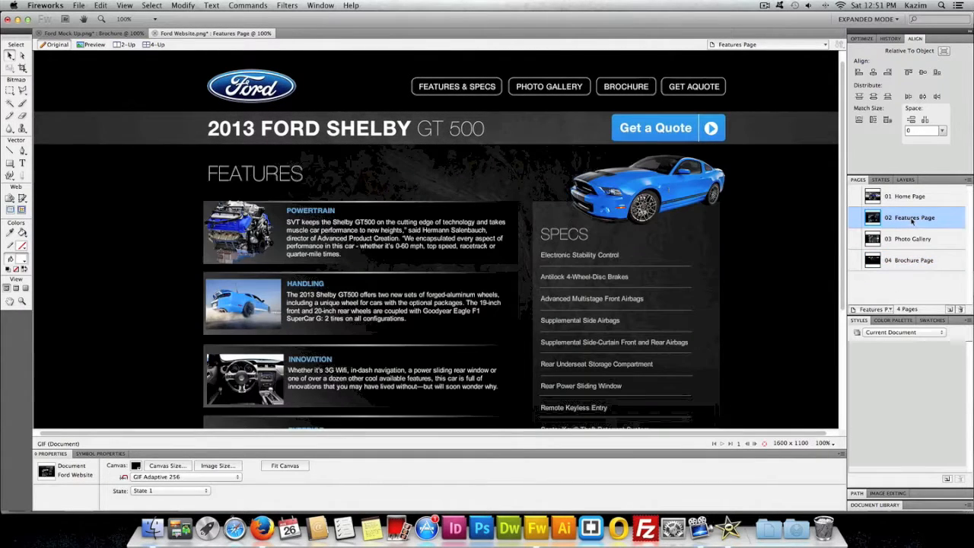
pyautogui.click(647, 190)
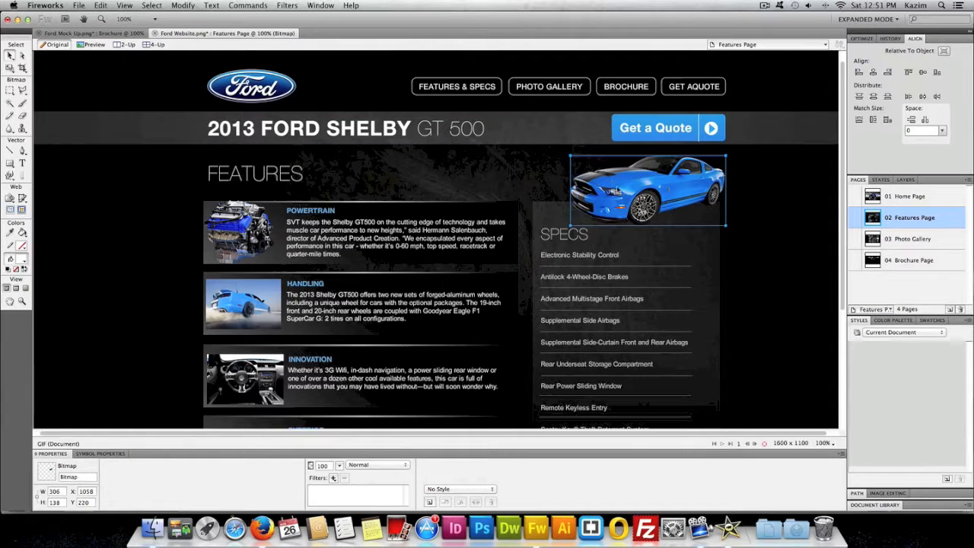
pyautogui.click(100, 6)
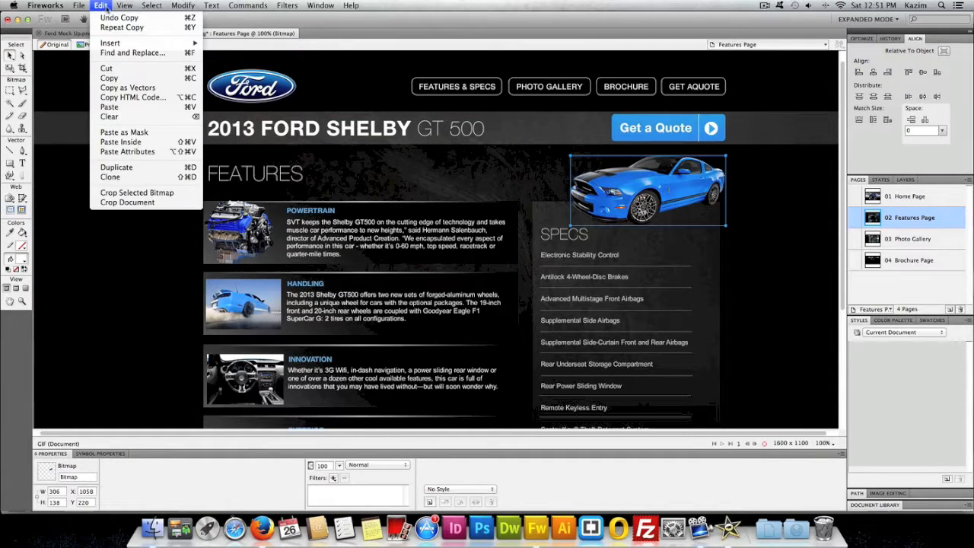
pyautogui.click(127, 79)
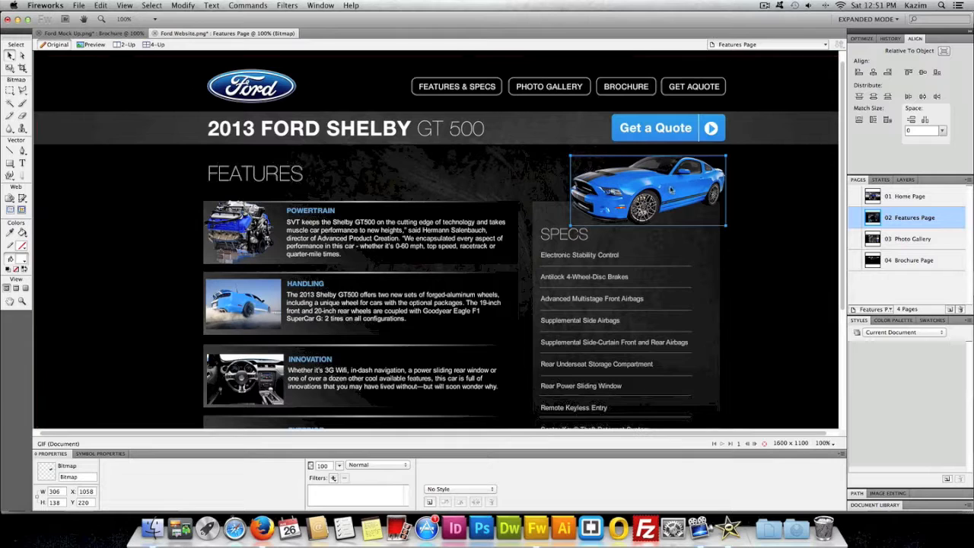
pyautogui.click(917, 260)
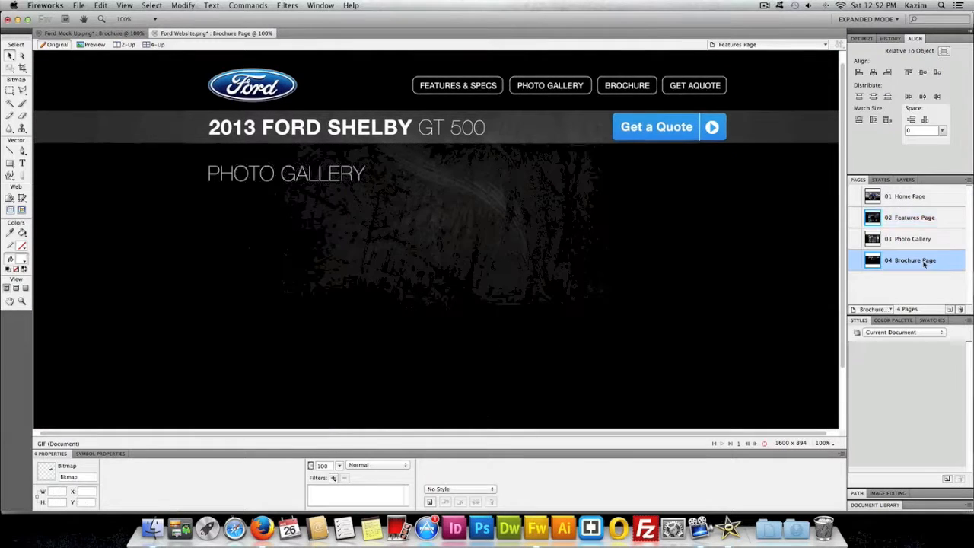
pyautogui.press('cmd+v')
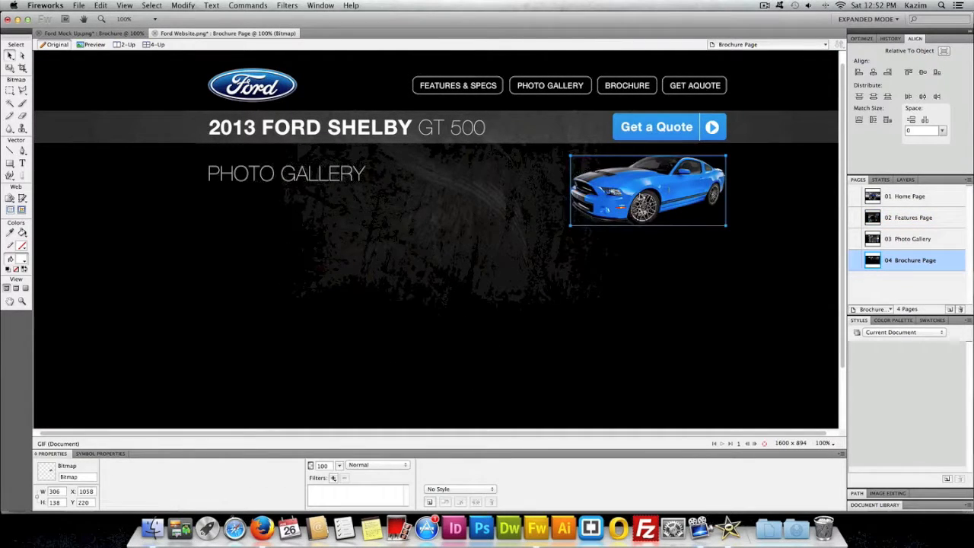
# Move the pasted car image toward the left part of the page and delete the PHOTO GALLERY heading
pyautogui.moveTo(633, 187); pyautogui.dragTo(364, 207)
pyautogui.moveTo(256, 175); pyautogui.dragTo(258, 218)
pyautogui.press('Delete')
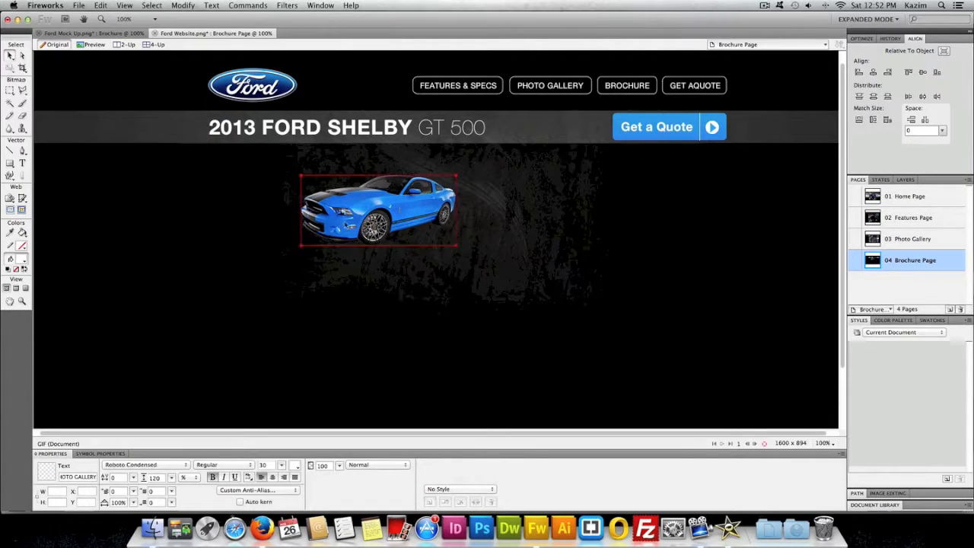
# Place the car over the left part of the title band and the 2013 FORD SHELBY GT 500 title beside it, matching the mock-up
pyautogui.moveTo(294, 141); pyautogui.dragTo(484, 137)
pyautogui.moveTo(363, 200); pyautogui.dragTo(275, 147)
pyautogui.moveTo(442, 131); pyautogui.dragTo(415, 130)
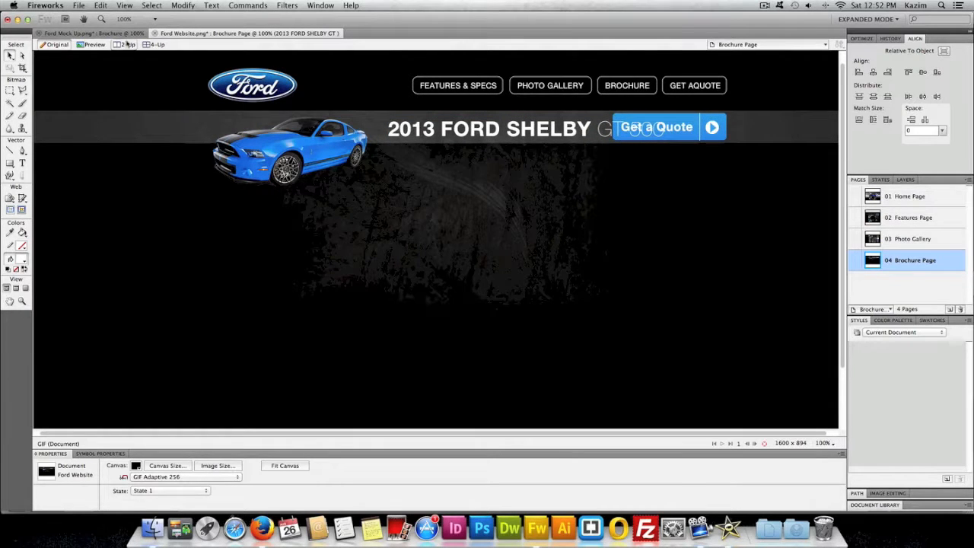
pyautogui.click(95, 33)
pyautogui.click(198, 34)
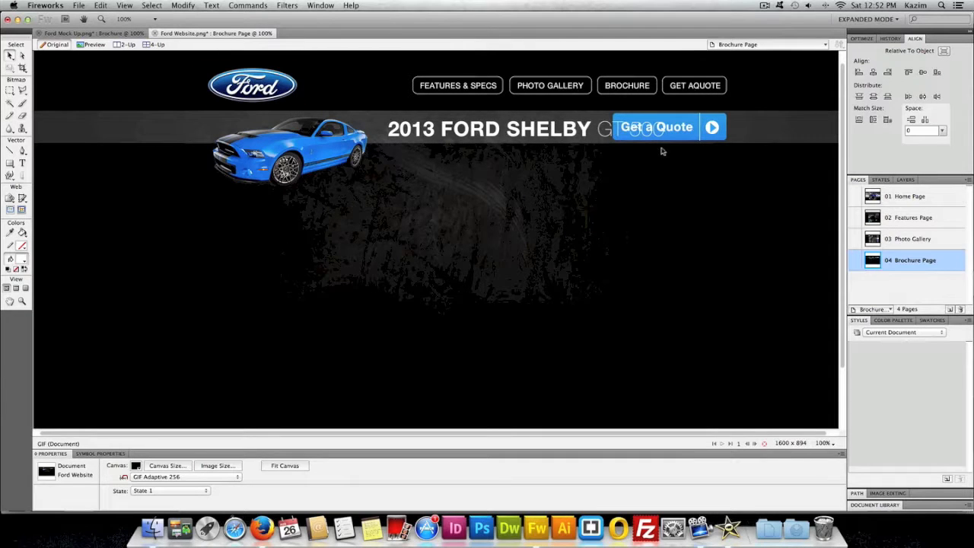
# Move the Get a Quote button down below the title band and reposition the band behind the title at about Y 134
pyautogui.click(702, 140)
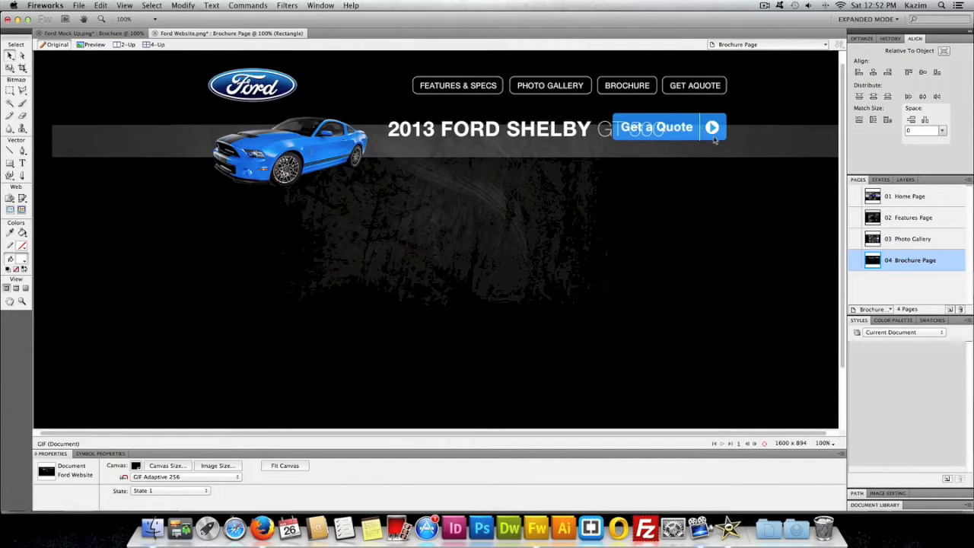
pyautogui.moveTo(689, 121); pyautogui.dragTo(685, 232)
pyautogui.moveTo(727, 152); pyautogui.dragTo(723, 129)
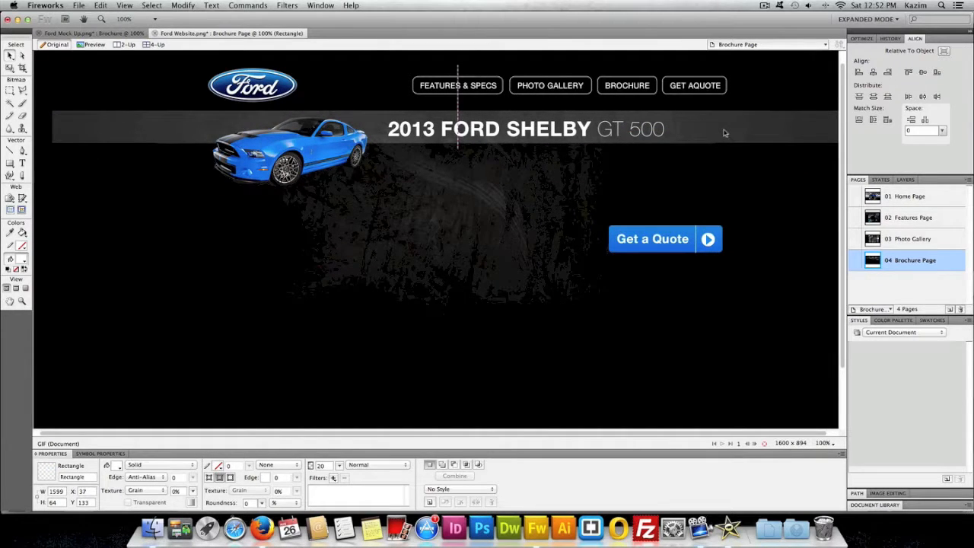
pyautogui.click(706, 192)
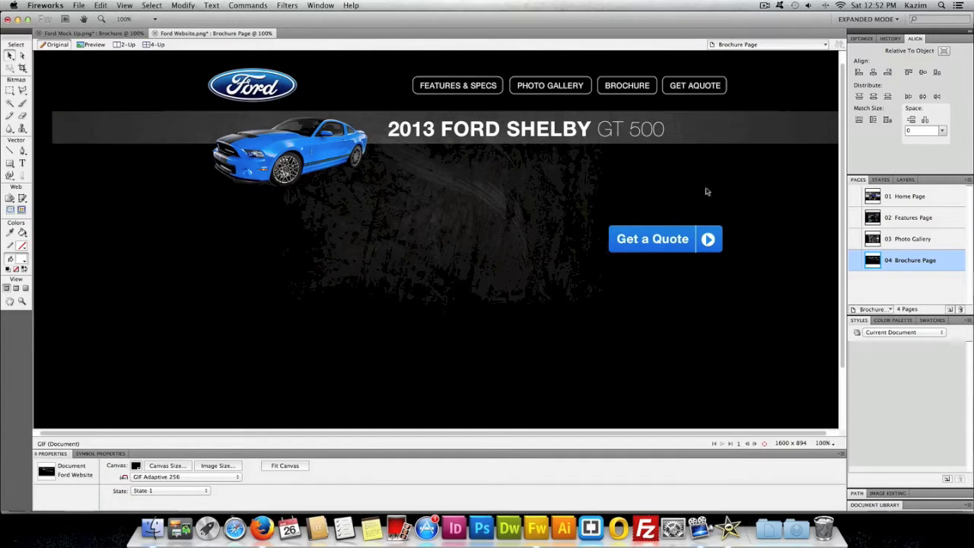
pyautogui.click(708, 122)
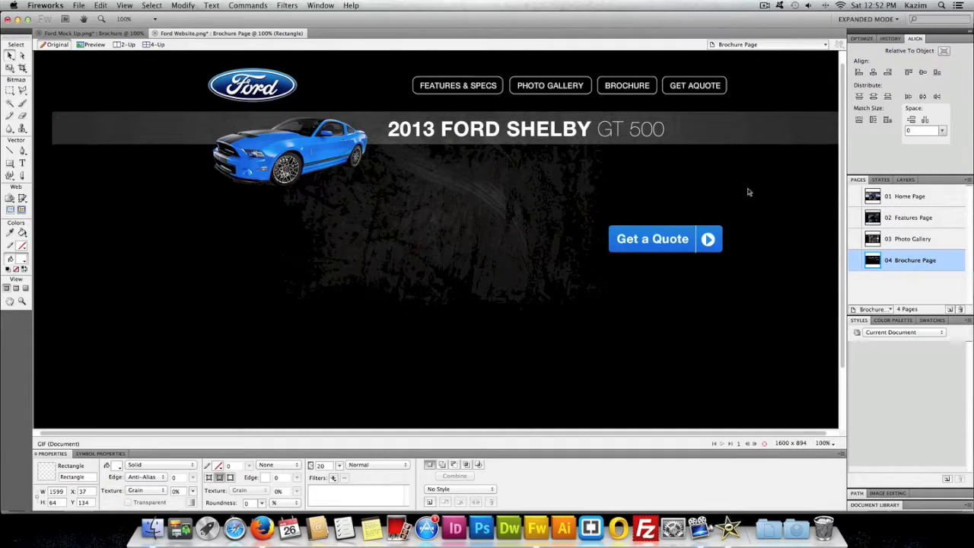
# Review the mock-up's brochure request form and move the Get a Quote button left to about X 945, Y 353
pyautogui.click(114, 34)
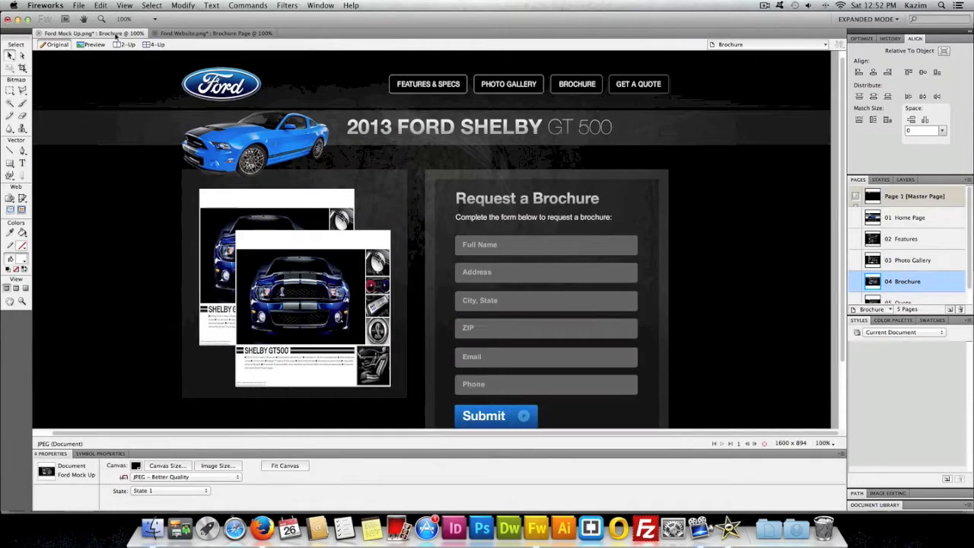
pyautogui.scroll(-3, 498, 213)
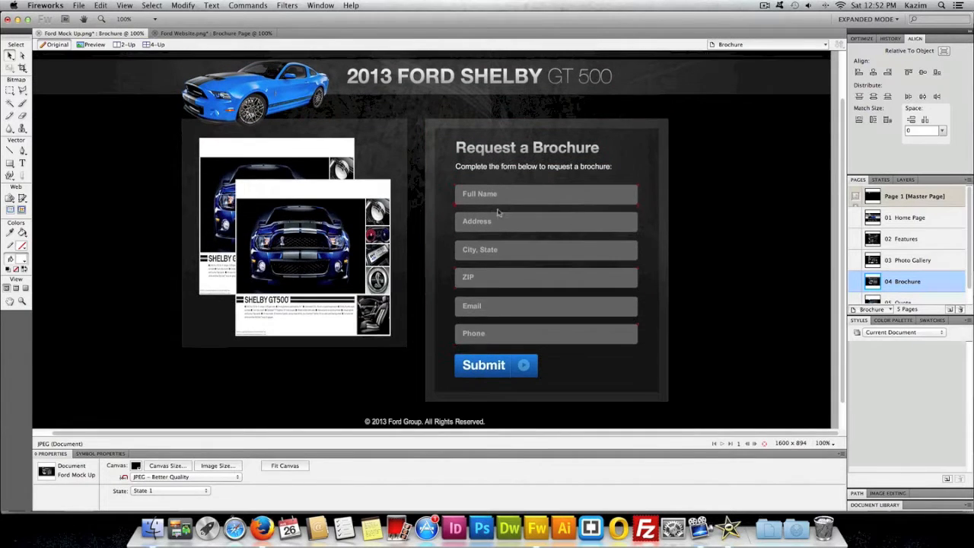
pyautogui.click(218, 34)
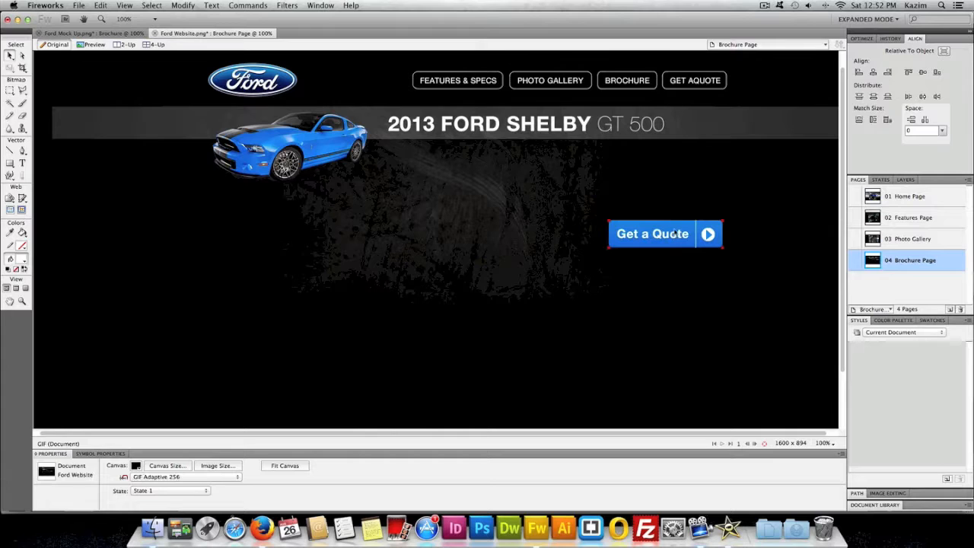
pyautogui.moveTo(656, 233); pyautogui.dragTo(560, 232)
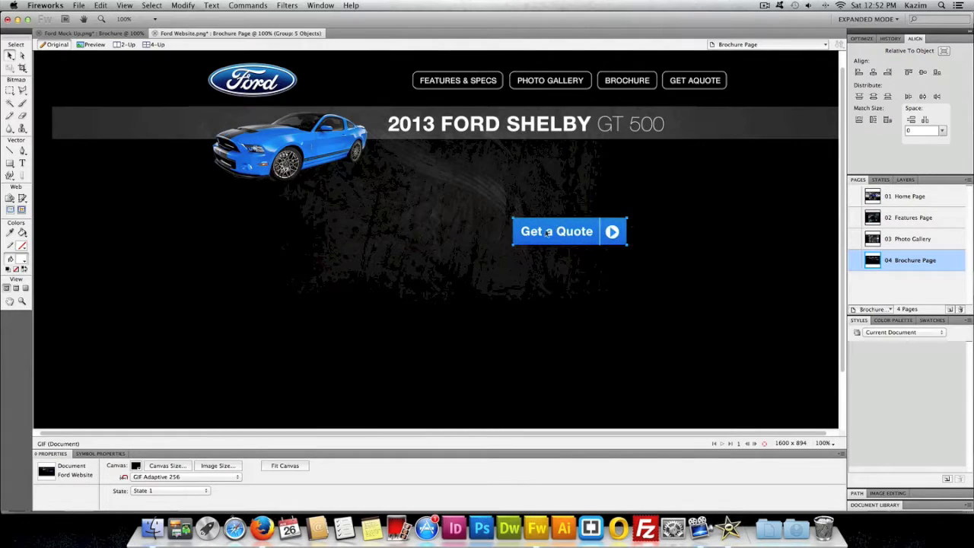
pyautogui.click(564, 265)
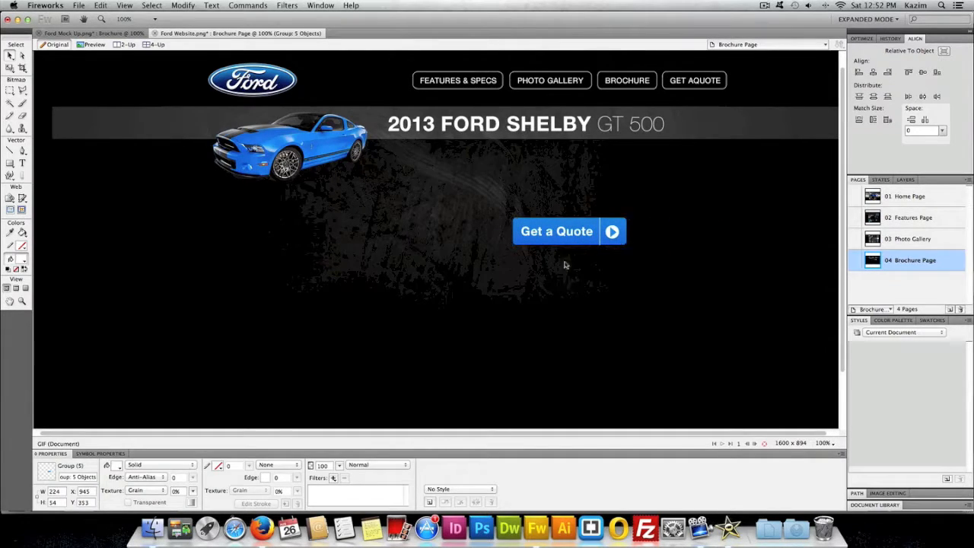
# Ungroup the Get a Quote button and replace its label text with "Submit"
pyautogui.rightClick(580, 227)
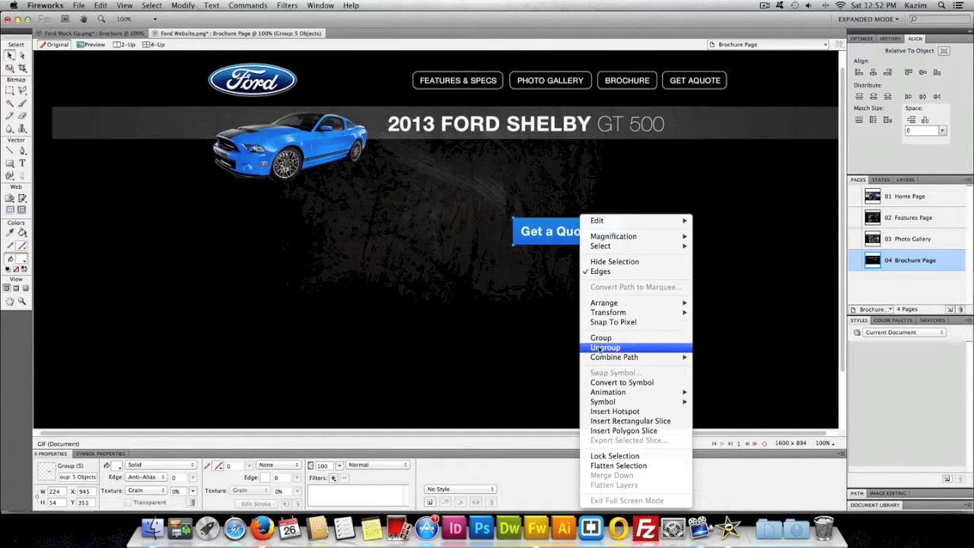
pyautogui.click(601, 348)
pyautogui.click(381, 274)
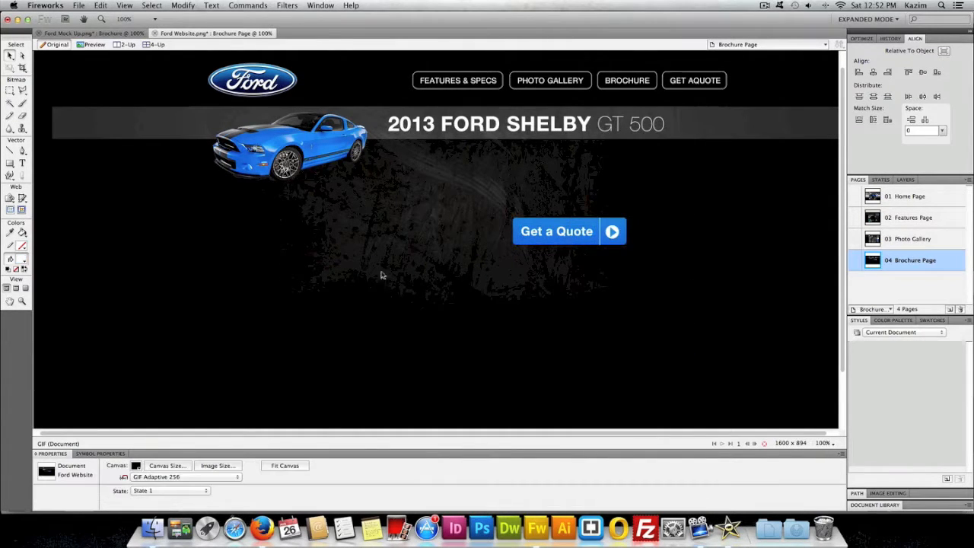
pyautogui.click(22, 163)
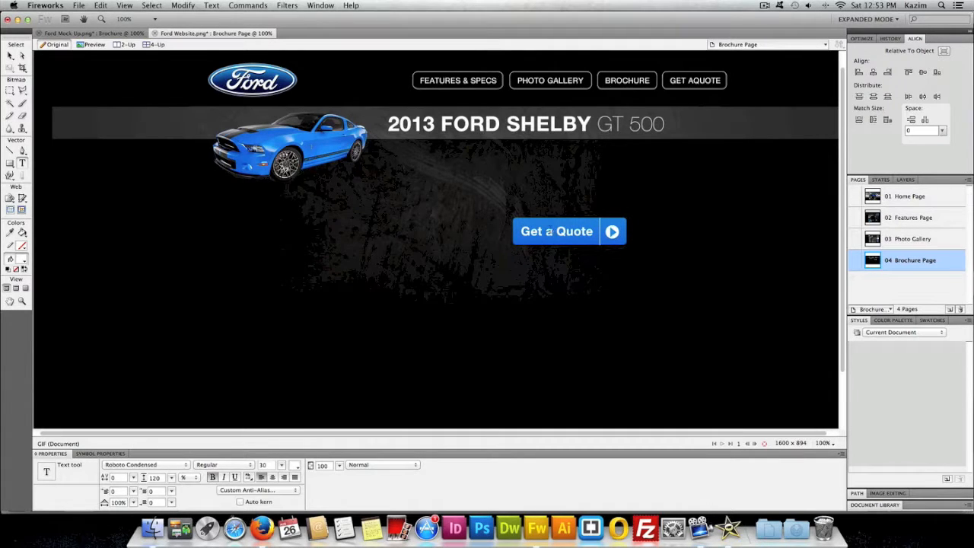
pyautogui.doubleClick(593, 230)
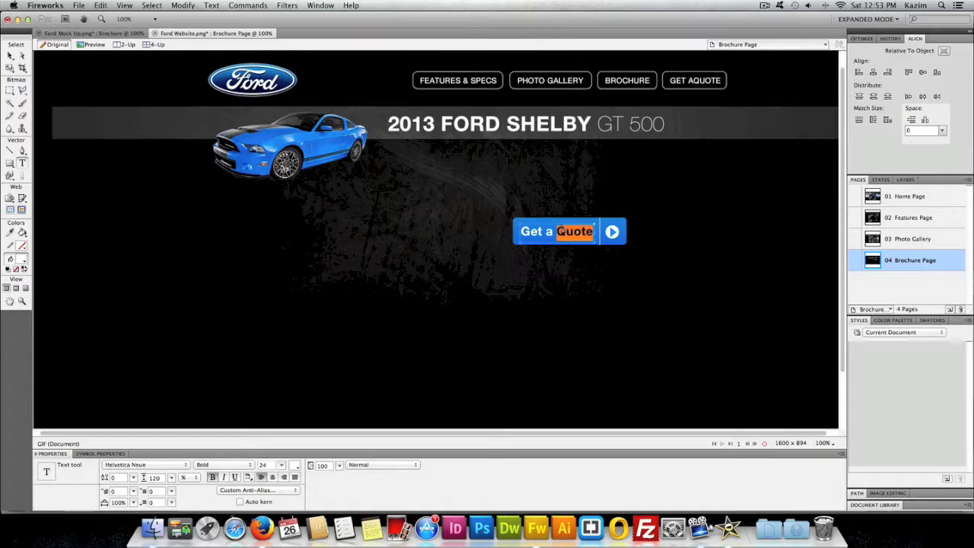
pyautogui.tripleClick(561, 230)
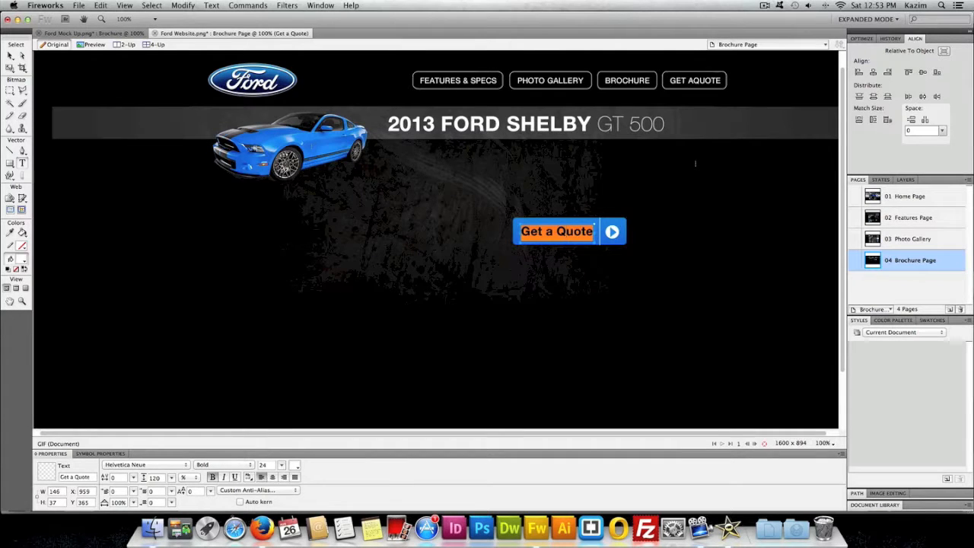
pyautogui.write('Submit')
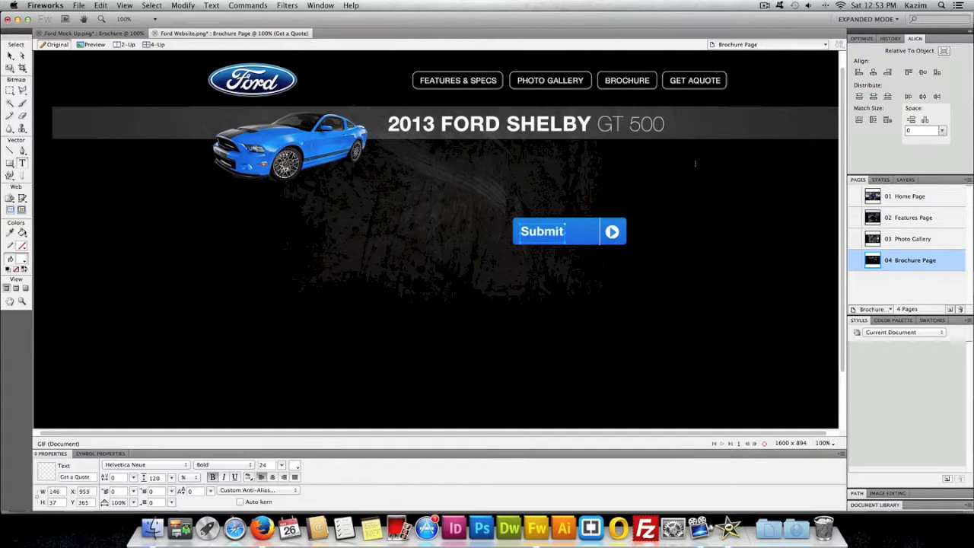
pyautogui.click(10, 55)
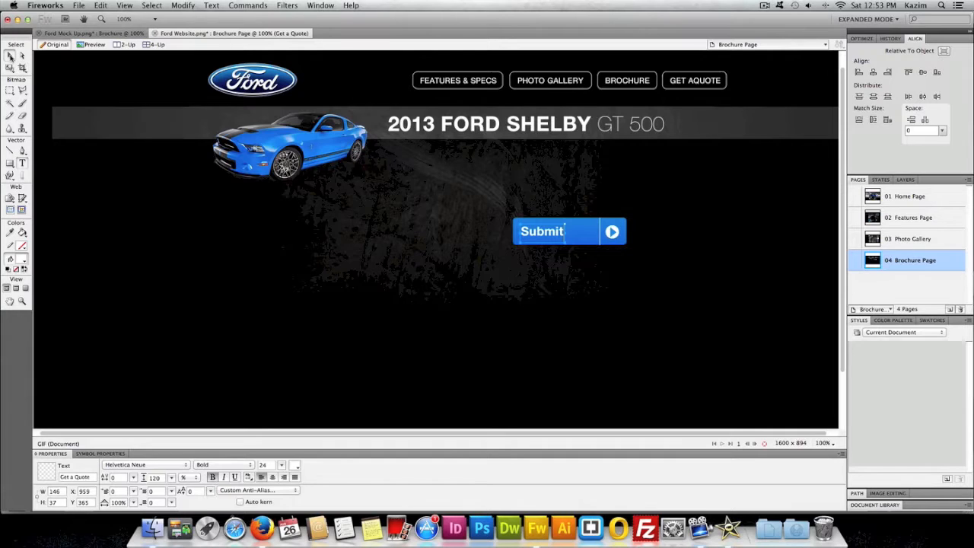
# Move the button's vertical divider line left until it sits just after the Submit label
pyautogui.click(499, 272)
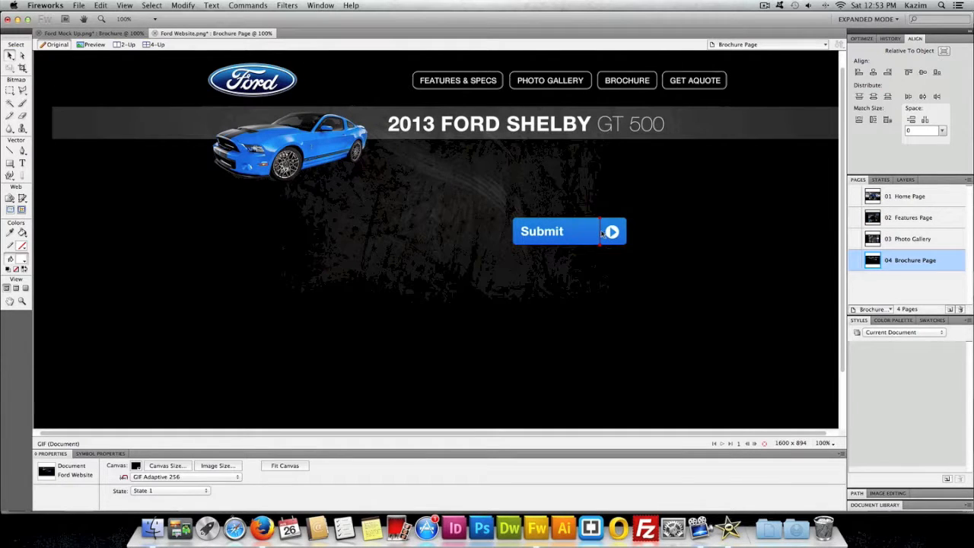
pyautogui.click(601, 233)
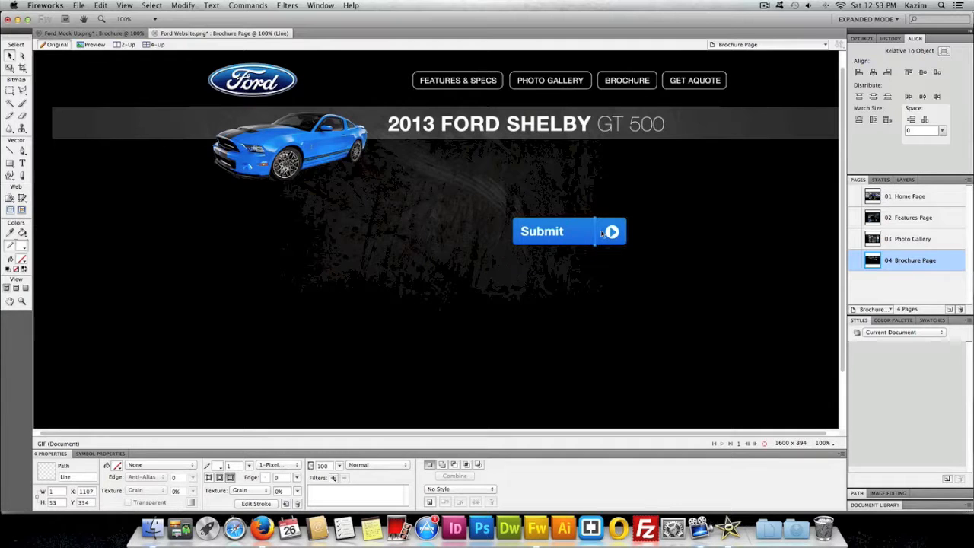
pyautogui.press('Left')
pyautogui.press('Left')
pyautogui.press('Left')
pyautogui.press('Left')
pyautogui.press('Left')
pyautogui.press('Left')
pyautogui.press('Left')
pyautogui.press('Left')
pyautogui.press('Left')
pyautogui.press('Left')
pyautogui.press('Left')
pyautogui.press('Left')
pyautogui.press('Left')
pyautogui.press('Left')
pyautogui.press('Left')
pyautogui.press('Left')
pyautogui.press('Left')
pyautogui.click(603, 264)
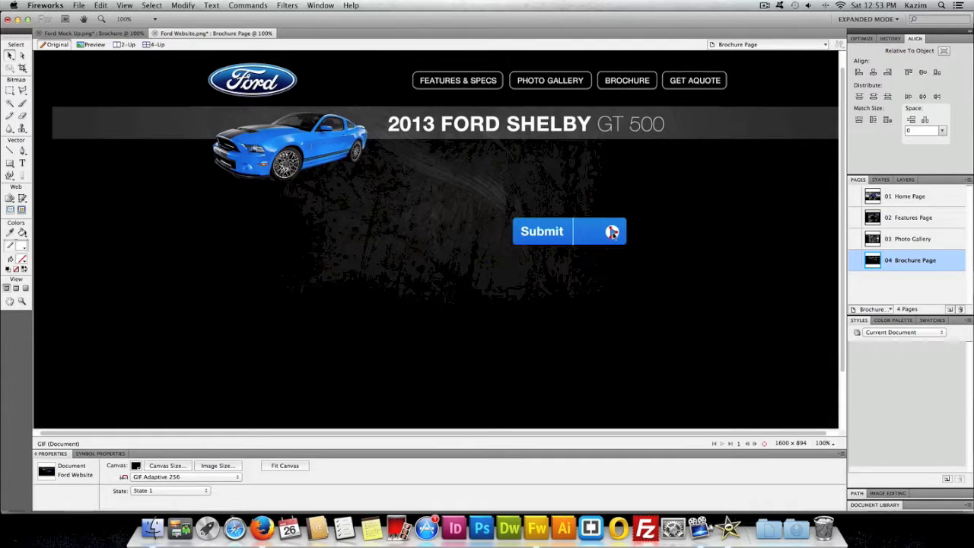
# Move both shapes of the button's arrow icon left beside the divider line, to about X 1074
pyautogui.click(612, 232)
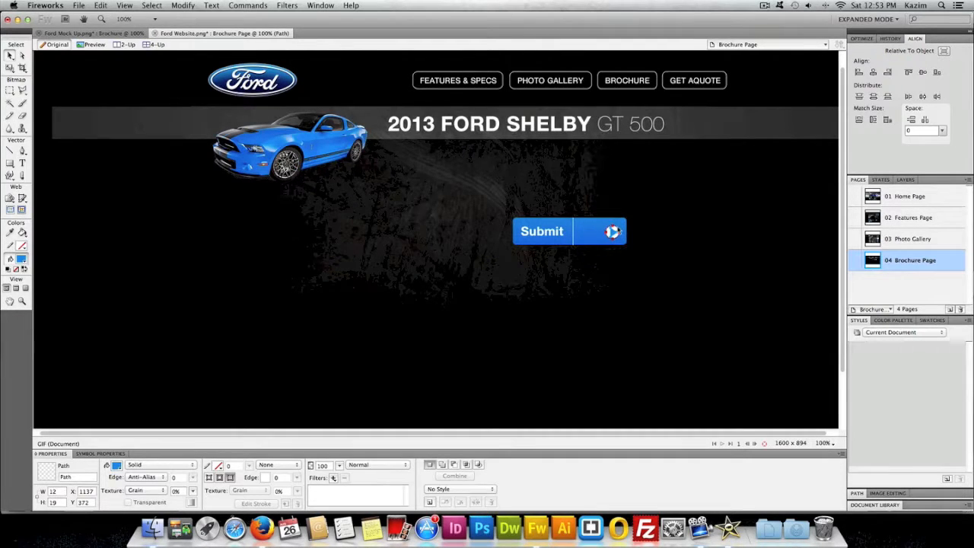
pyautogui.keyDown('shift'); pyautogui.click(617, 232); pyautogui.keyUp('shift')
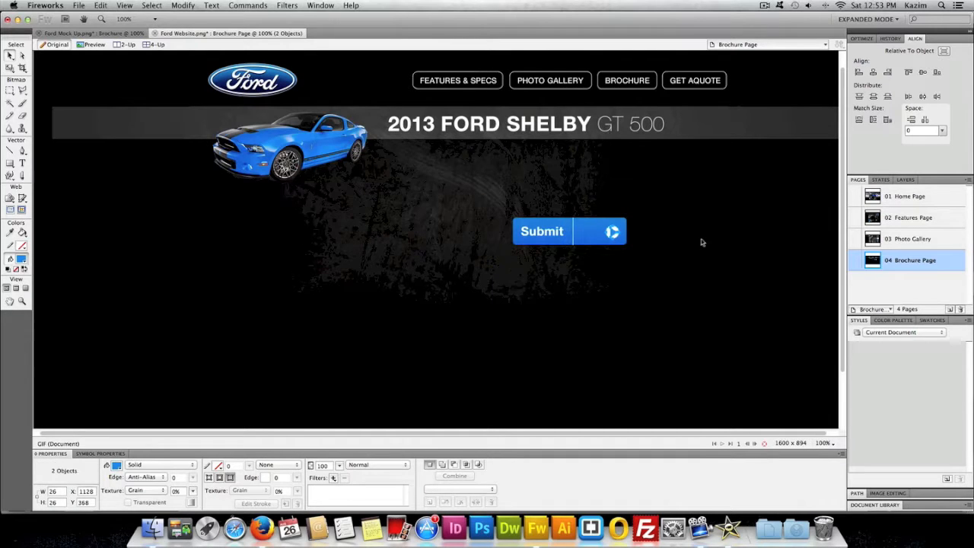
pyautogui.press('Left')
pyautogui.press('Left')
pyautogui.press('Left')
pyautogui.press('Left')
pyautogui.press('Left')
pyautogui.press('Left')
pyautogui.press('Left')
pyautogui.press('Left')
pyautogui.press('Left')
pyautogui.press('Left')
pyautogui.press('Left')
pyautogui.press('Left')
pyautogui.press('Left')
pyautogui.press('Left')
pyautogui.press('Left')
pyautogui.press('Left')
pyautogui.press('Left')
pyautogui.press('Left')
pyautogui.press('Left')
pyautogui.press('Left')
pyautogui.press('Left')
pyautogui.press('Left')
pyautogui.press('Left')
pyautogui.press('Left')
pyautogui.press('Left')
pyautogui.press('Left')
pyautogui.press('Left')
pyautogui.press('Left')
pyautogui.press('Left')
pyautogui.press('Left')
pyautogui.press('Left')
pyautogui.press('Left')
pyautogui.press('Left')
pyautogui.press('Left')
pyautogui.press('Left')
pyautogui.press('Left')
pyautogui.press('Left')
pyautogui.press('Left')
pyautogui.press('Left')
pyautogui.press('Left')
pyautogui.press('Left')
pyautogui.press('Left')
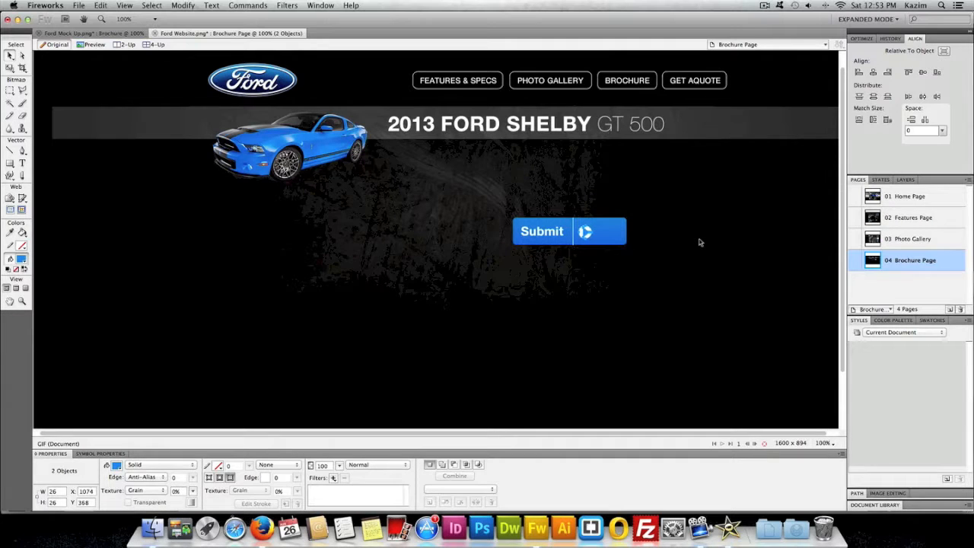
# Narrow the Submit button's blue rectangle from its right edge to about 167 px wide, ending just past the arrow icon
pyautogui.click(623, 232)
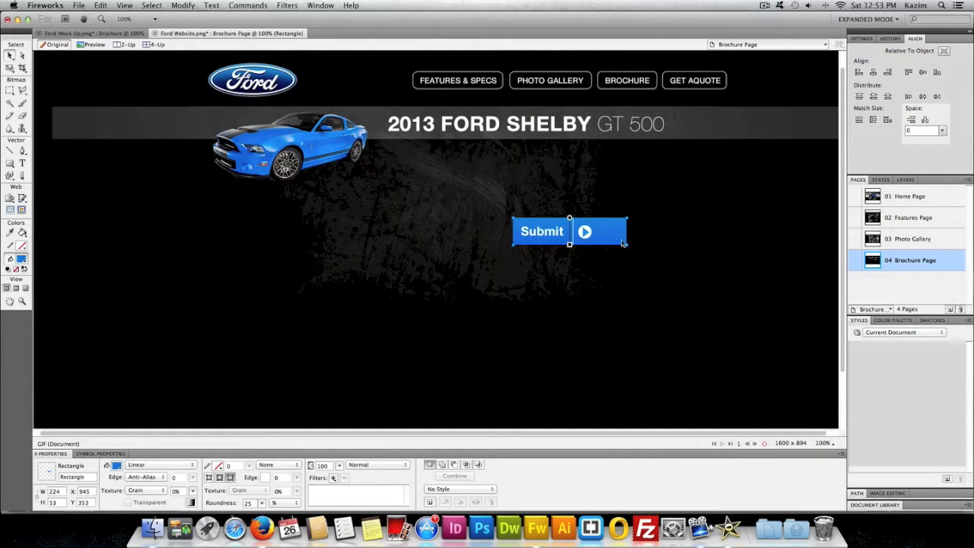
pyautogui.click(9, 68)
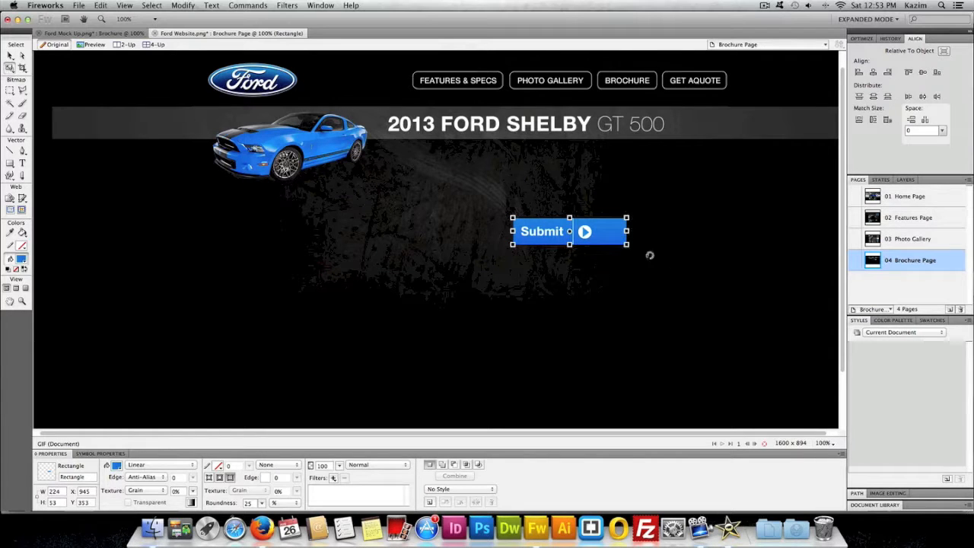
pyautogui.moveTo(626, 231); pyautogui.dragTo(600, 228)
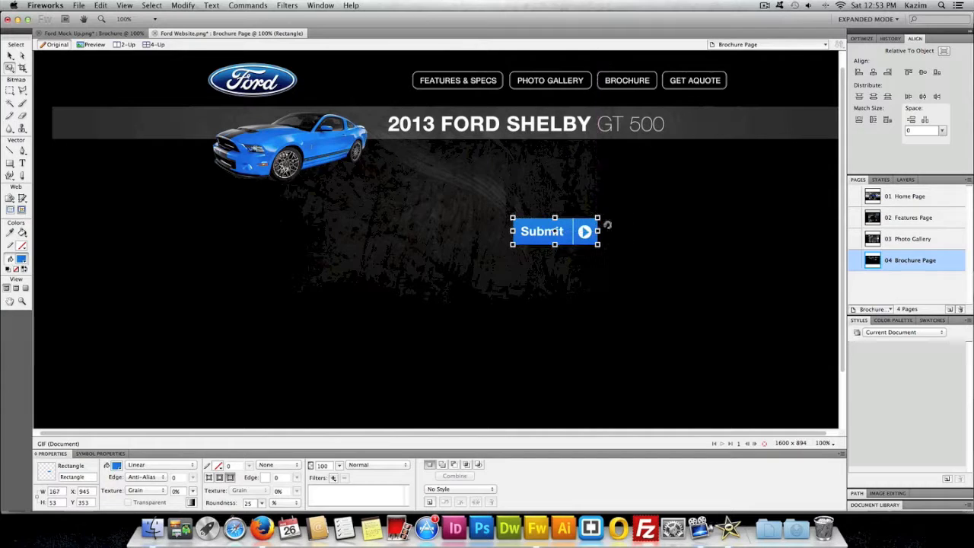
pyautogui.click(10, 56)
pyautogui.click(451, 330)
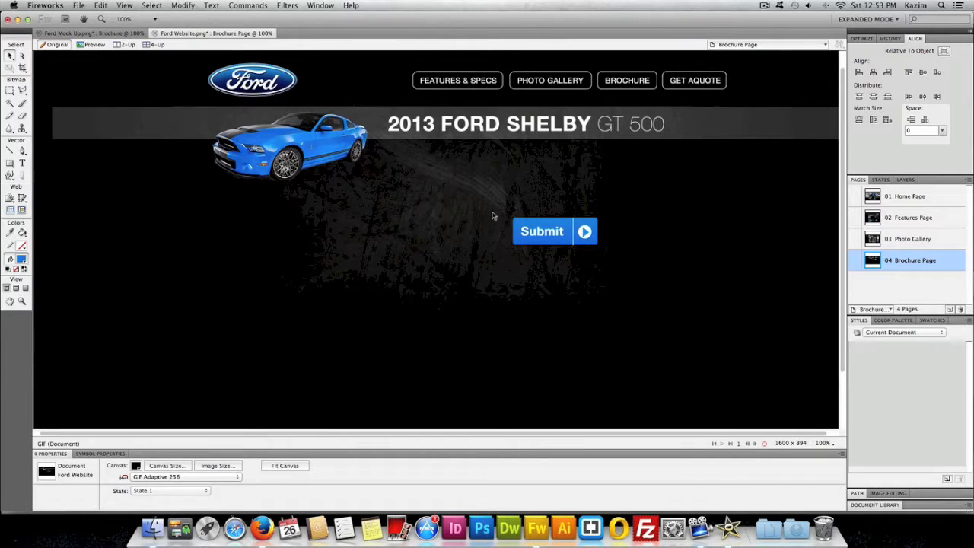
# Group the five Submit button parts and move the group to the page's lower right, about X 1213, Y 610
pyautogui.moveTo(482, 201); pyautogui.dragTo(622, 272)
pyautogui.rightClick(566, 215)
pyautogui.moveTo(568, 236)
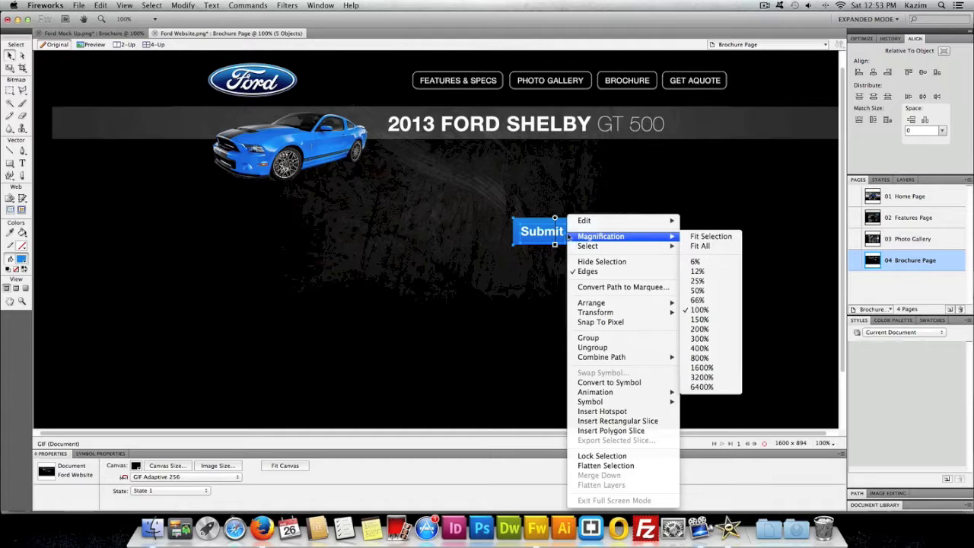
pyautogui.click(588, 337)
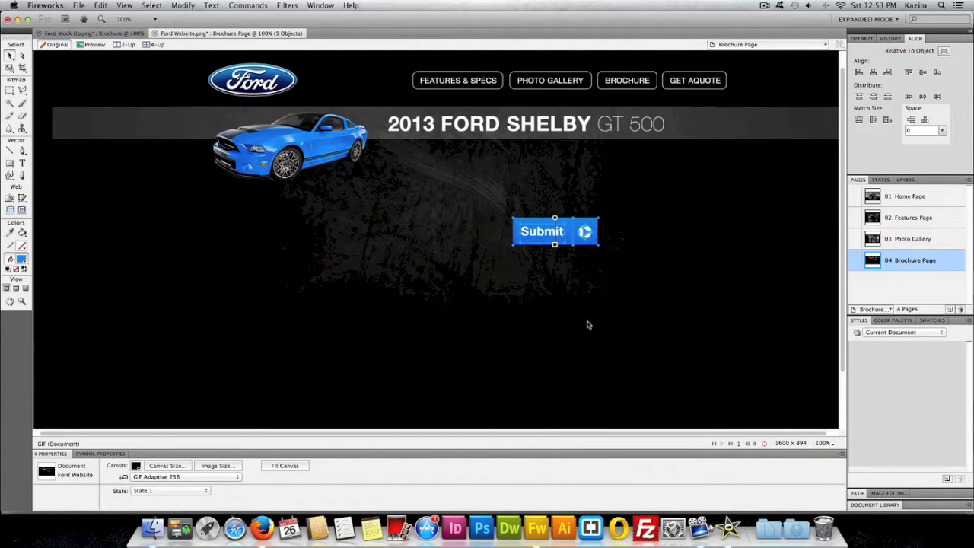
pyautogui.moveTo(556, 242); pyautogui.dragTo(684, 375)
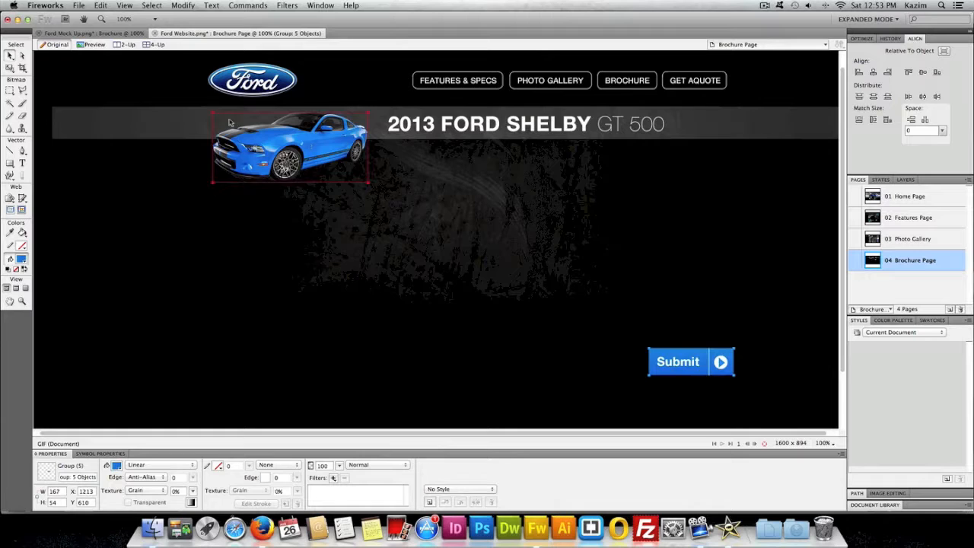
# Following the mock-up's brochure image panel, draw a rectangle about 454 by 443 px below the car and position it at about X 352, Y 293
pyautogui.click(114, 34)
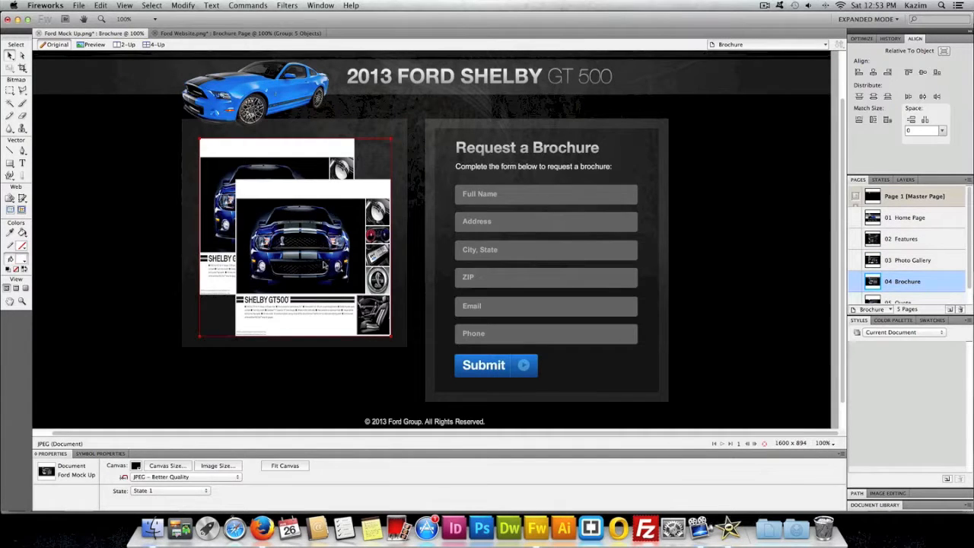
pyautogui.click(394, 134)
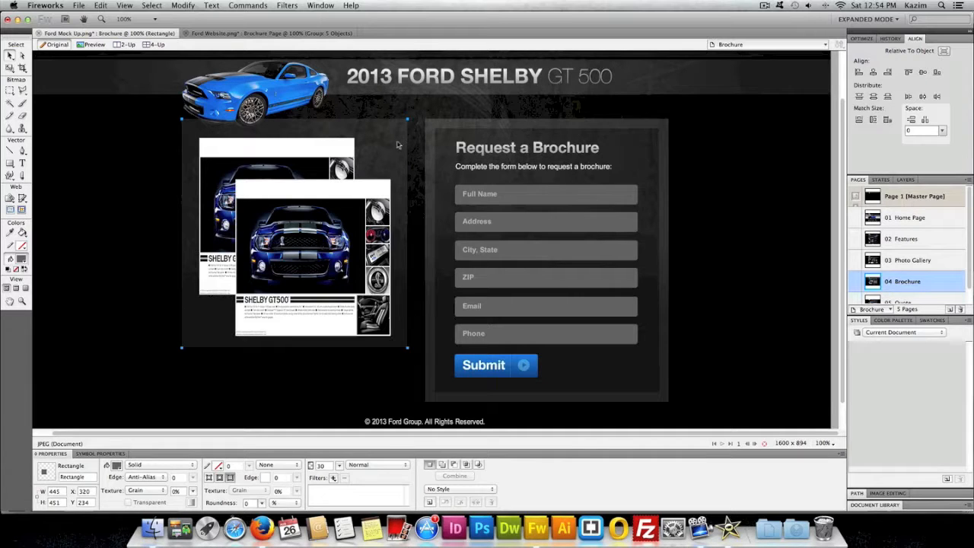
pyautogui.click(272, 34)
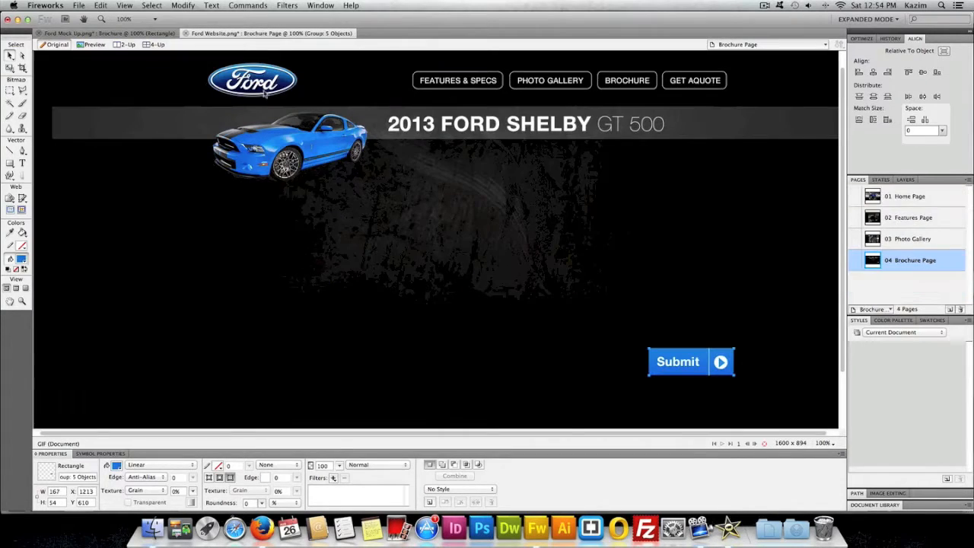
pyautogui.press('super+d')
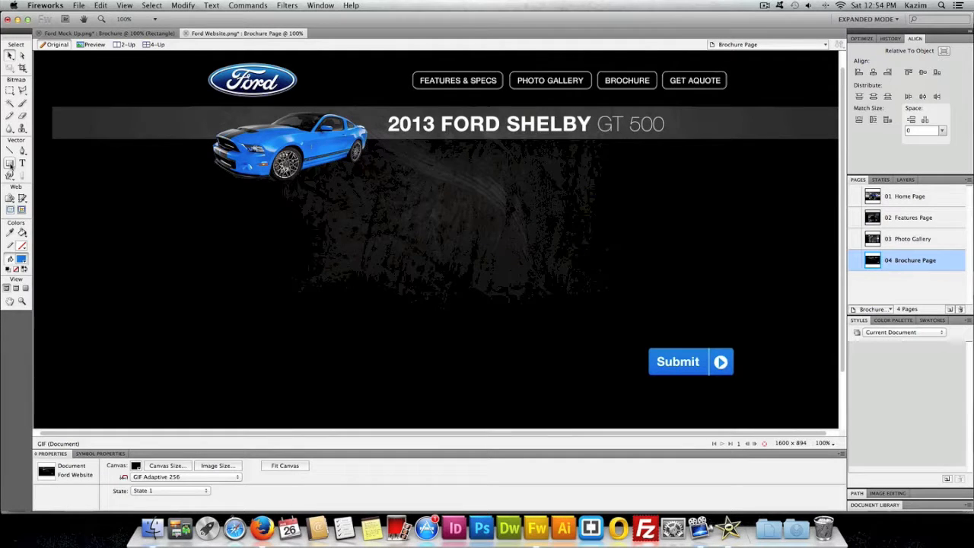
pyautogui.click(10, 163)
pyautogui.scroll(-1, 261, 230)
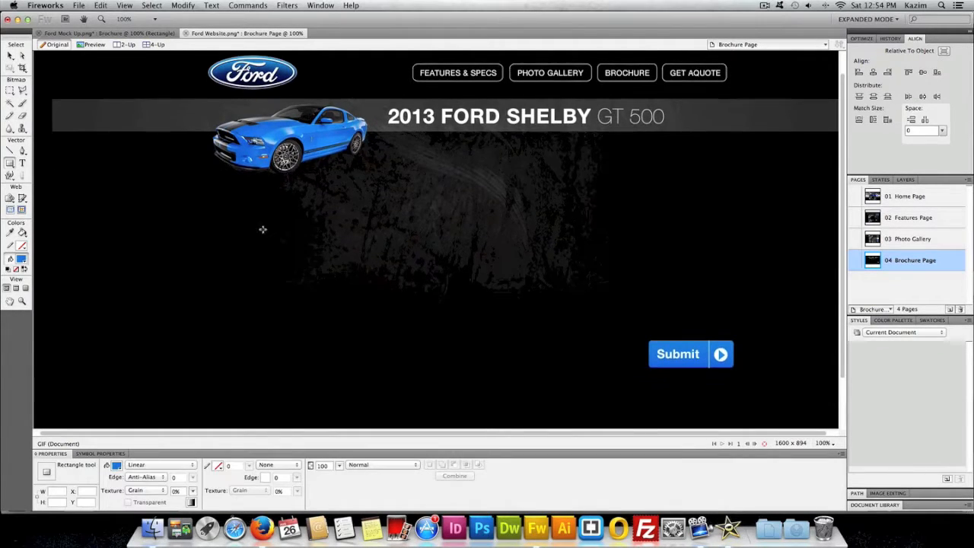
pyautogui.moveTo(215, 177); pyautogui.dragTo(443, 399)
pyautogui.scroll(-3, 443, 398)
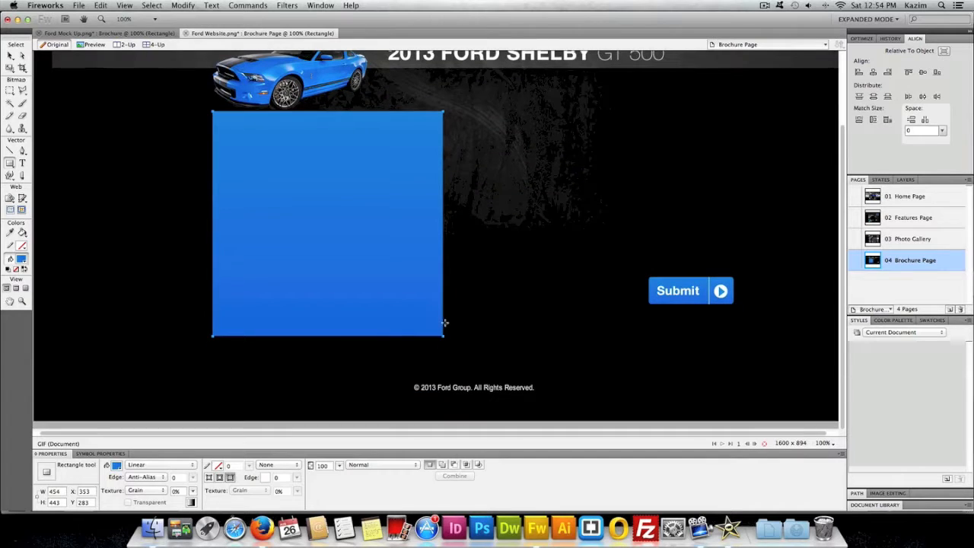
pyautogui.click(11, 55)
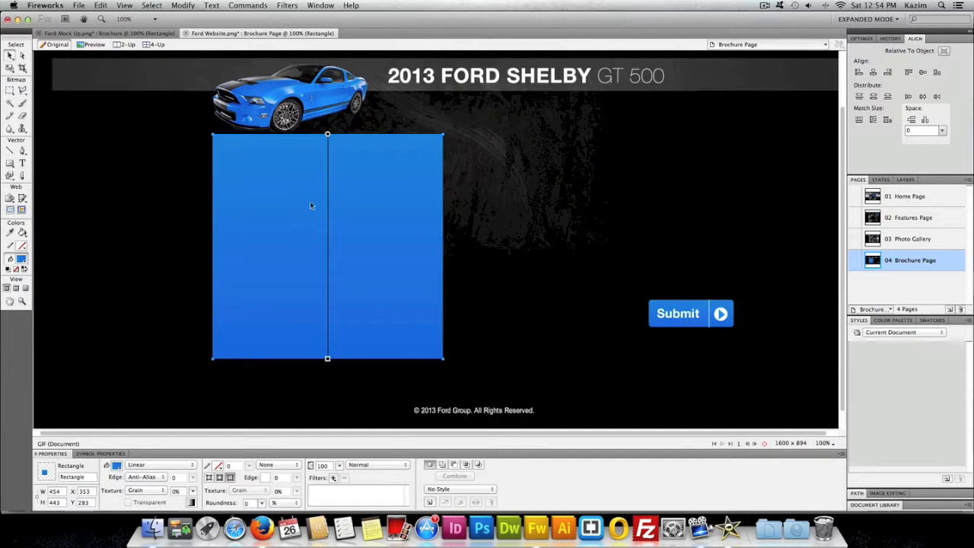
pyautogui.moveTo(308, 196); pyautogui.dragTo(308, 201)
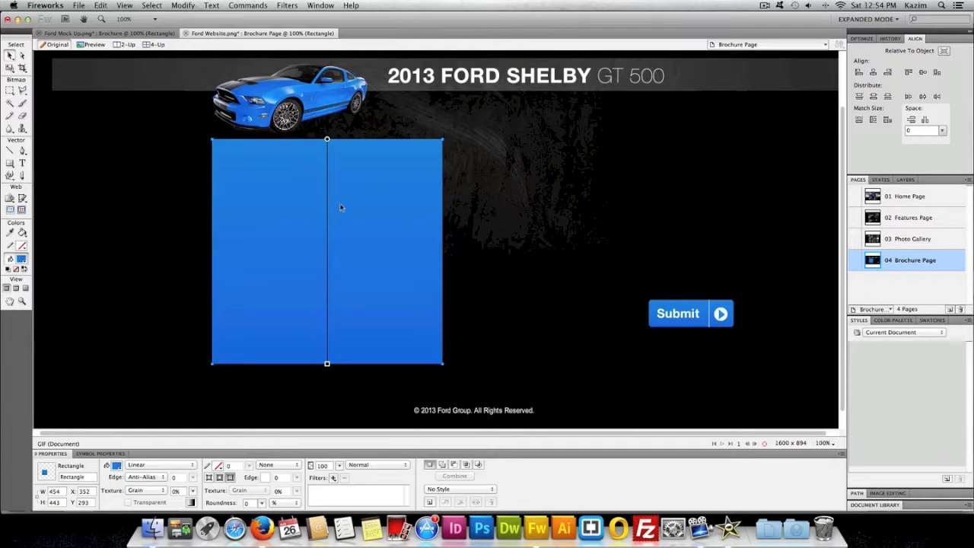
# Give the rectangle below the car a solid white (#FFFFFF) fill and lower its opacity to about 10%
pyautogui.click(137, 465)
pyautogui.click(143, 479)
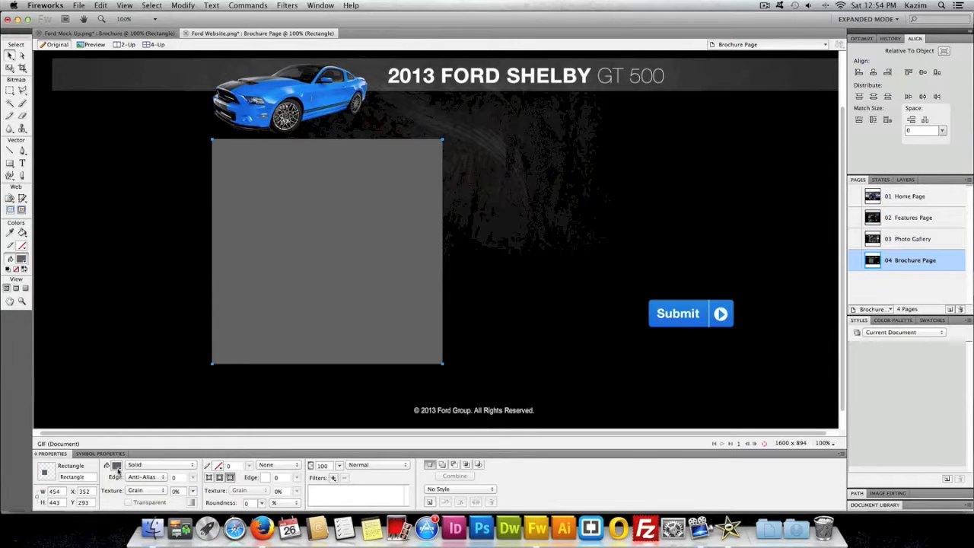
pyautogui.click(118, 469)
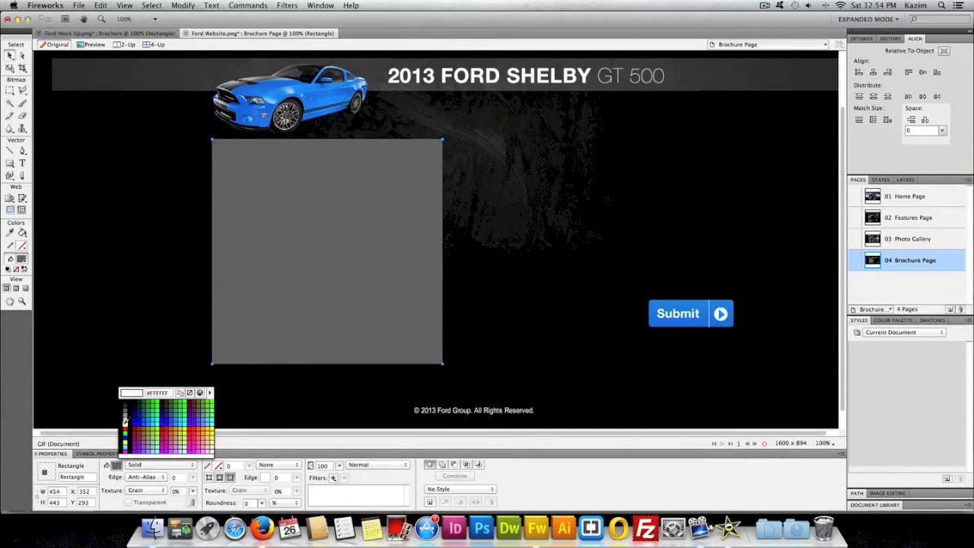
pyautogui.click(124, 426)
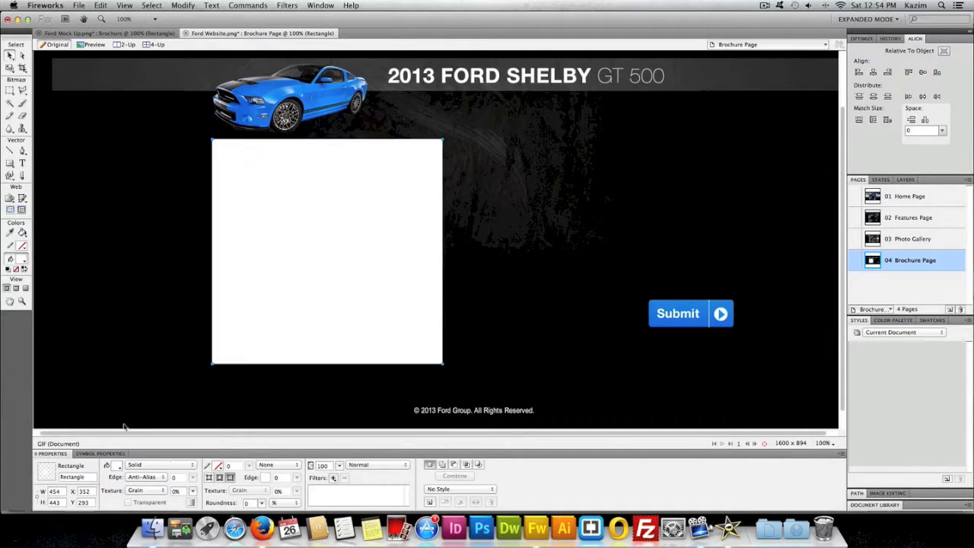
pyautogui.click(340, 466)
pyautogui.moveTo(339, 484); pyautogui.dragTo(340, 493)
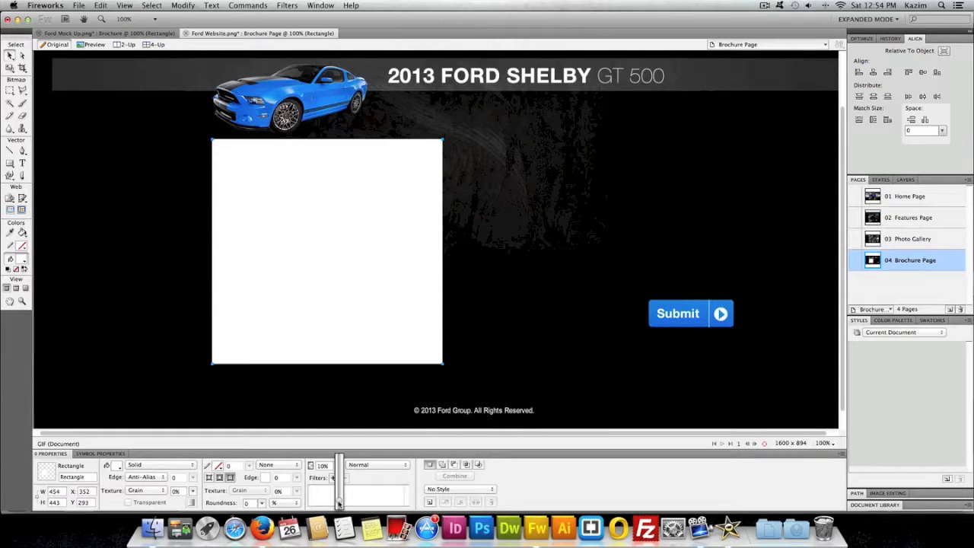
pyautogui.moveTo(339, 502); pyautogui.dragTo(339, 504)
pyautogui.click(186, 321)
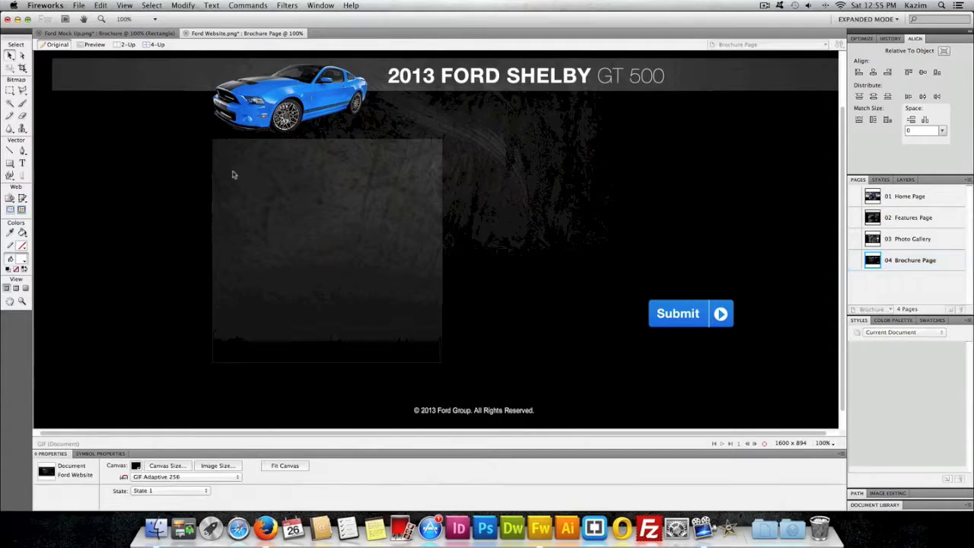
pyautogui.click(150, 180)
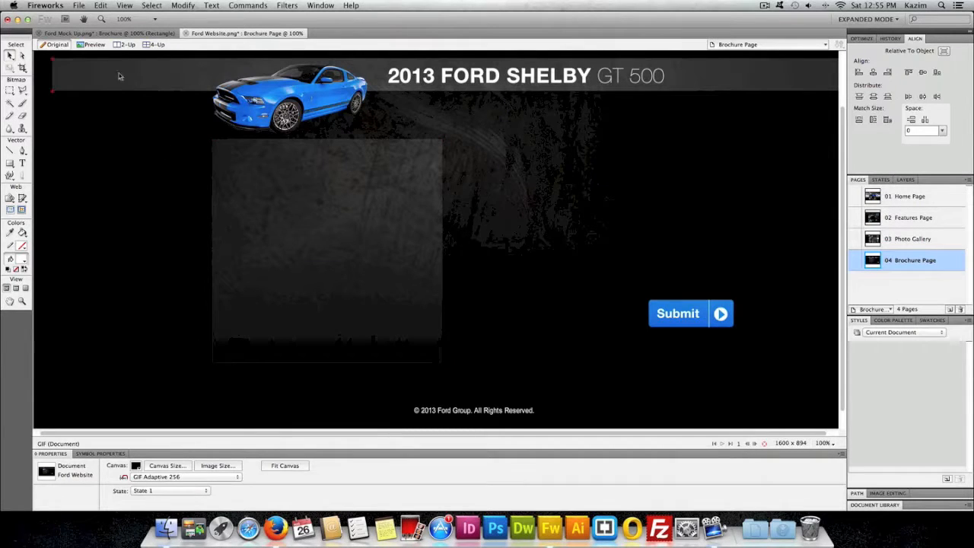
pyautogui.click(79, 5)
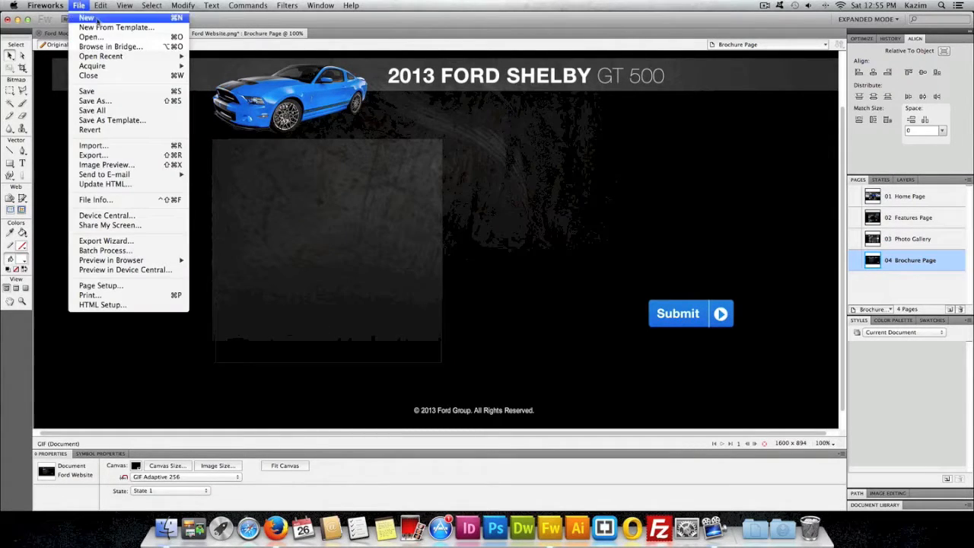
pyautogui.click(544, 188)
pyautogui.scroll(2, 545, 227)
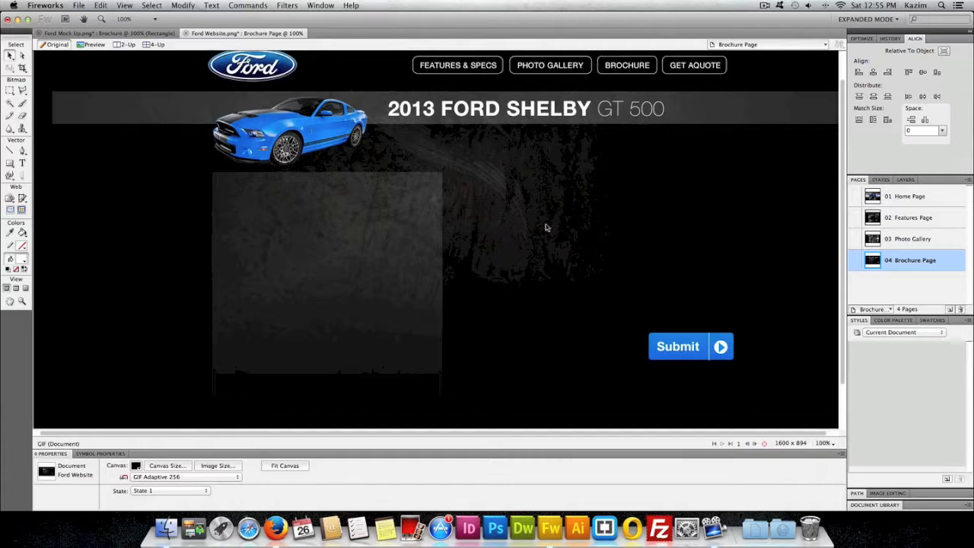
# Move the translucent band behind the title so it spans the full page width, at about X 1, Y 137
pyautogui.click(61, 117)
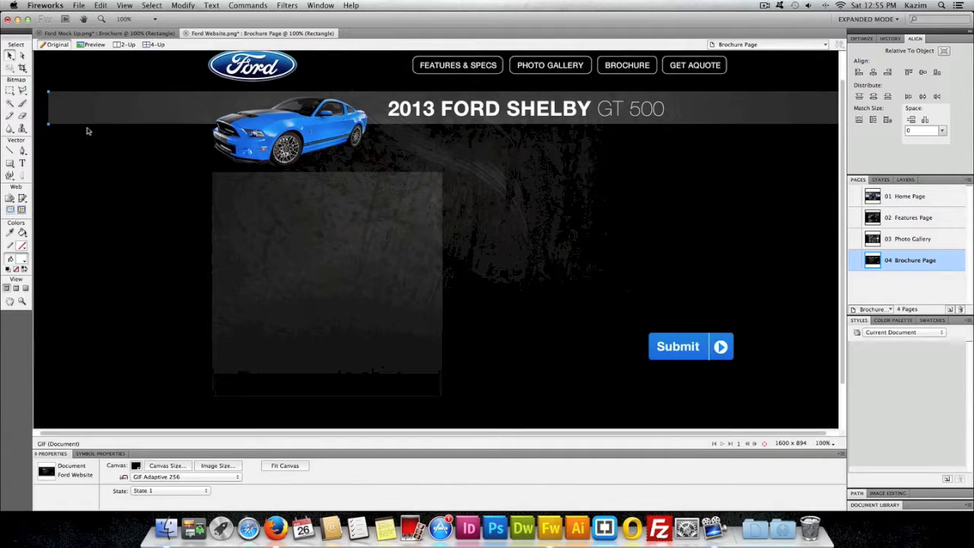
pyautogui.click(341, 370)
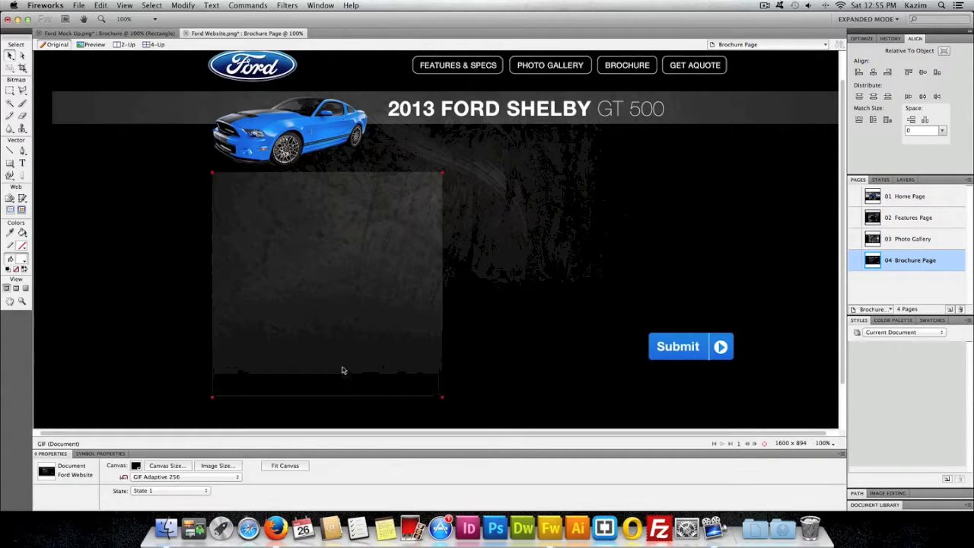
pyautogui.press('super+minus')
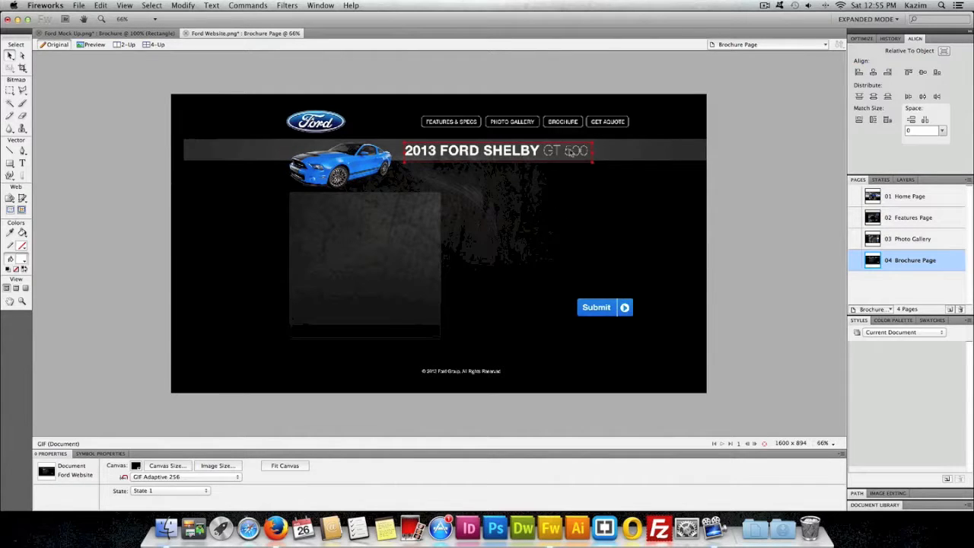
pyautogui.click(660, 156)
pyautogui.moveTo(665, 152); pyautogui.dragTo(653, 151)
pyautogui.press('Up')
pyautogui.press('Up')
pyautogui.press('Up')
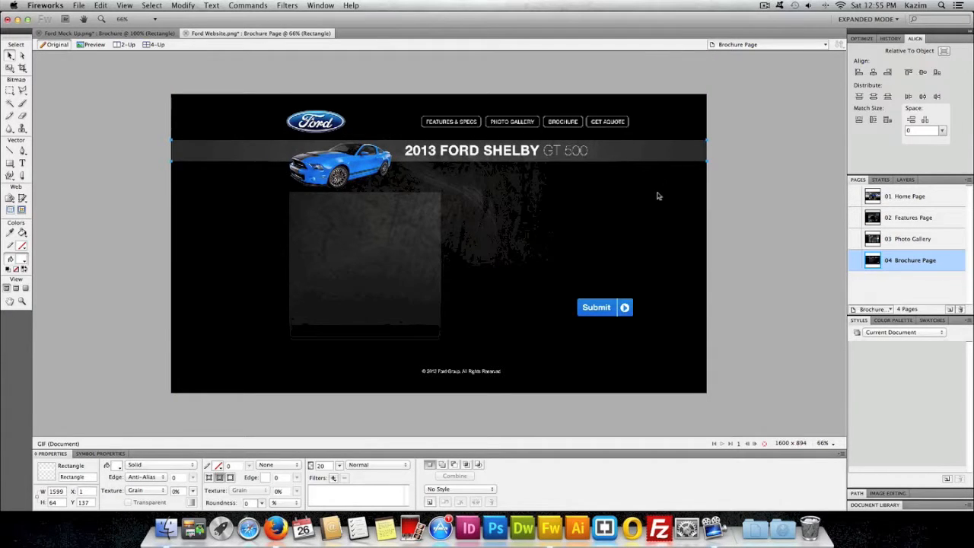
pyautogui.click(657, 196)
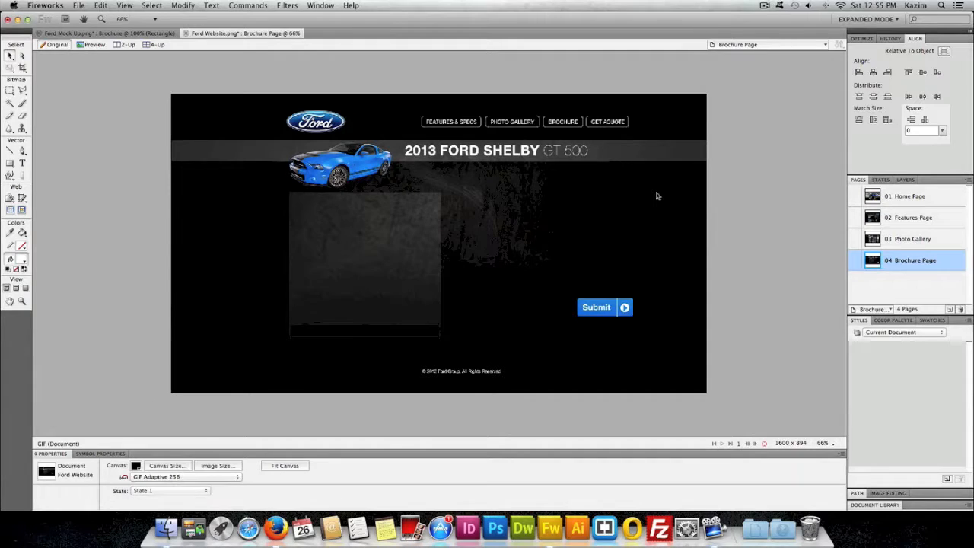
pyautogui.press('super+1')
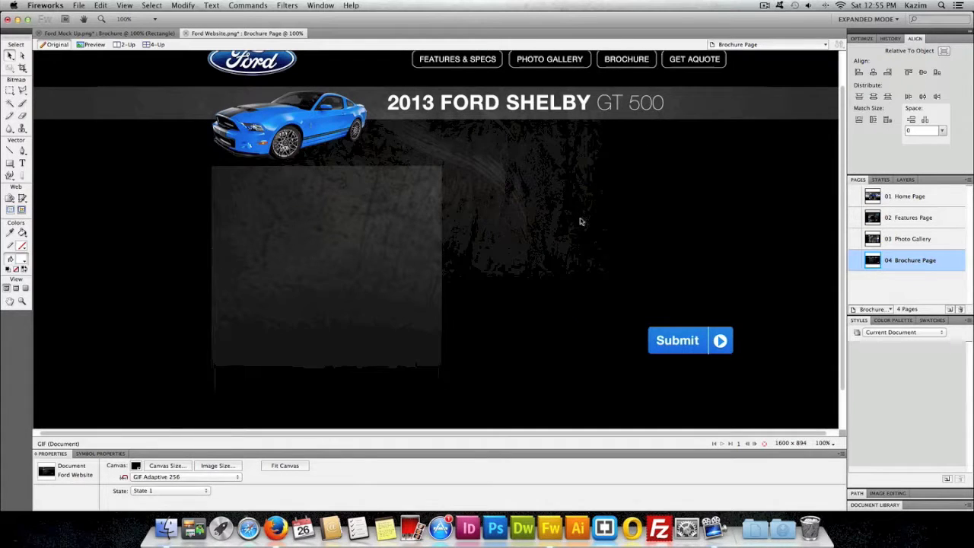
# Import the brochure cover image showing the blue Shelby GT500 and place it over the translucent panel below the car
pyautogui.click(79, 5)
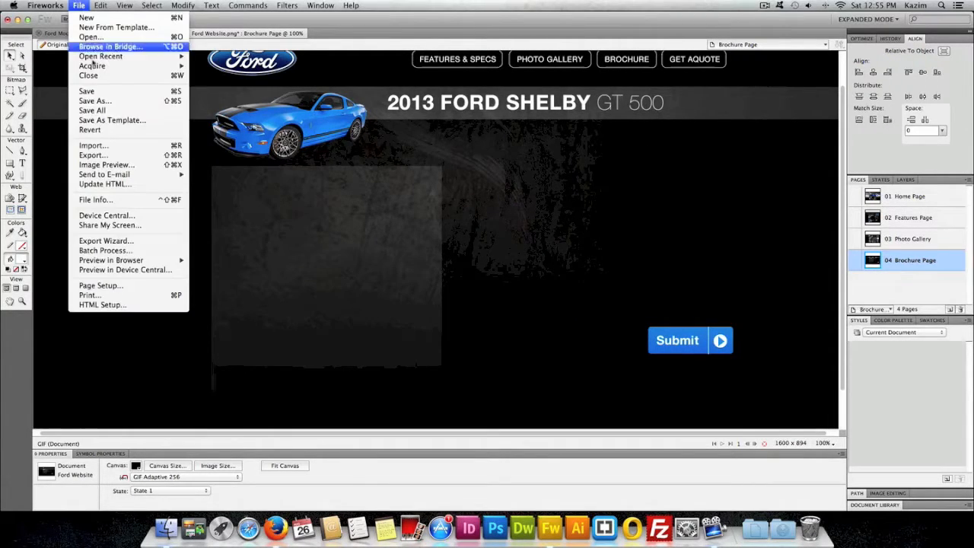
pyautogui.click(92, 146)
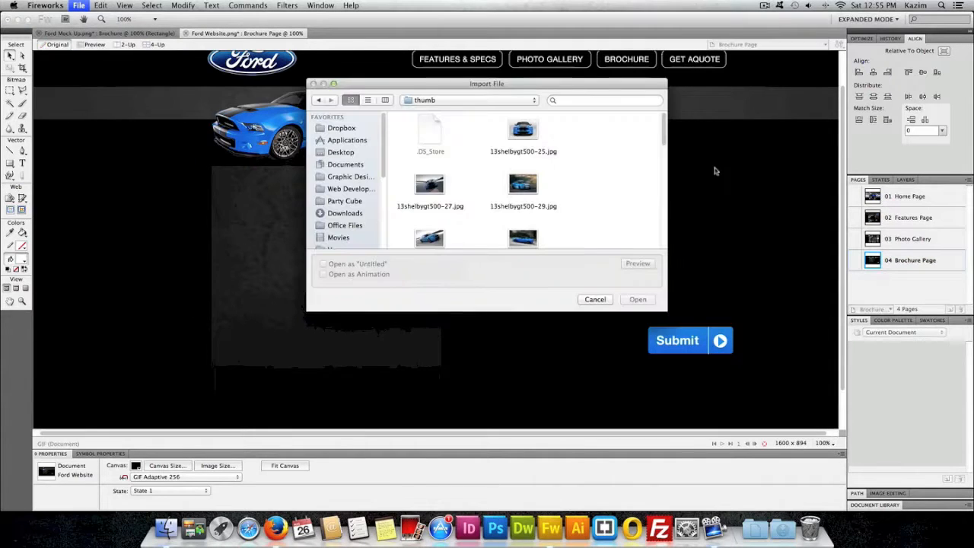
pyautogui.click(503, 100)
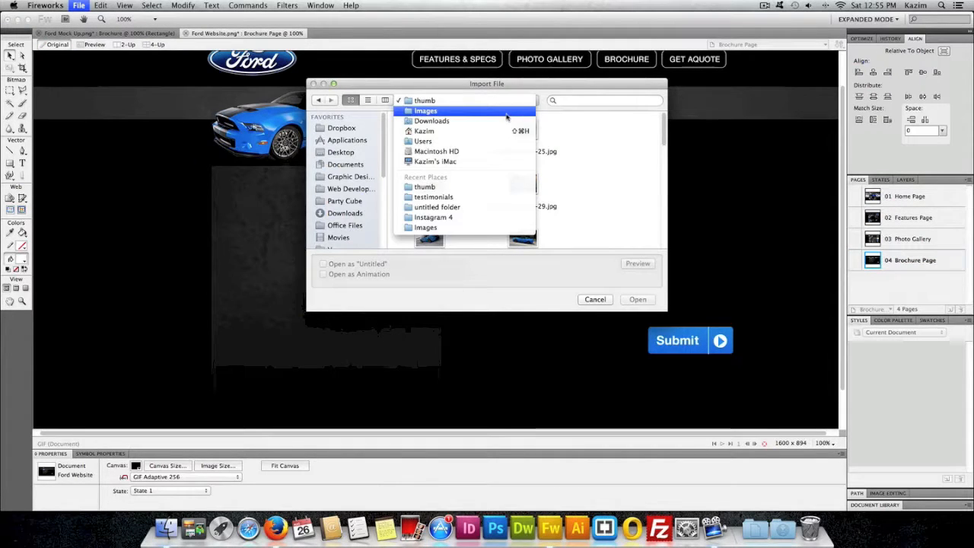
pyautogui.click(504, 100)
pyautogui.moveTo(663, 127); pyautogui.dragTo(667, 238)
pyautogui.doubleClick(431, 213)
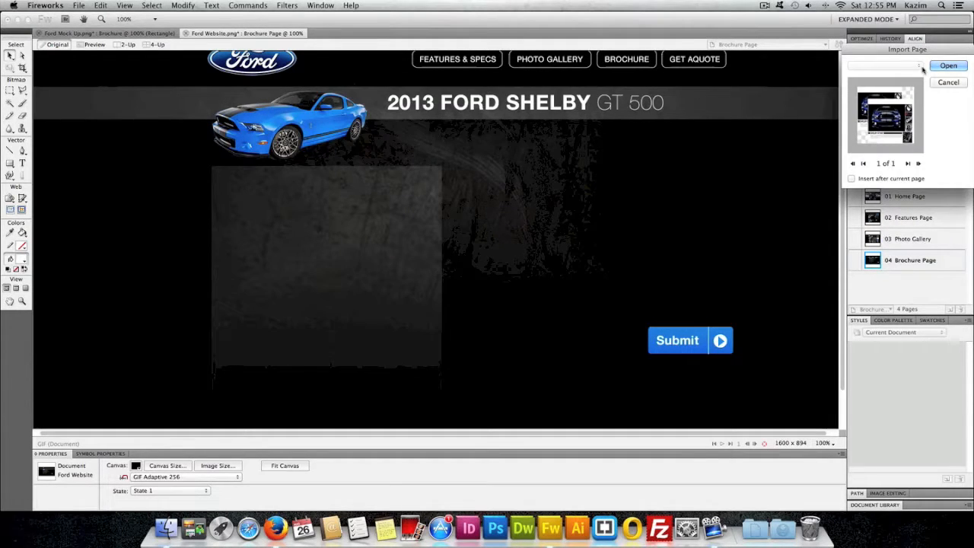
pyautogui.click(948, 67)
pyautogui.click(234, 174)
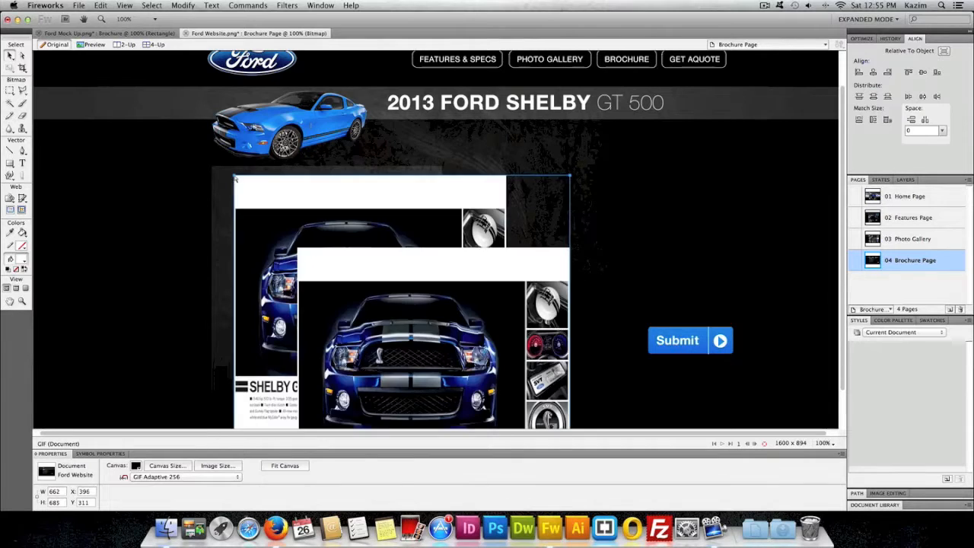
# Scale the brochure image down to about 372 by 385 px and position it inside the panel at about X 391, Y 325
pyautogui.moveTo(322, 251); pyautogui.dragTo(319, 245)
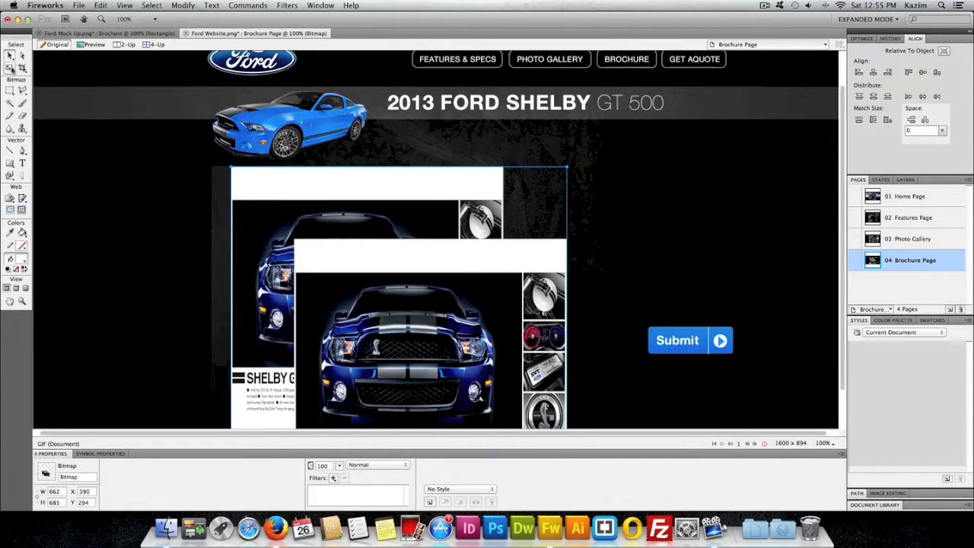
pyautogui.click(10, 67)
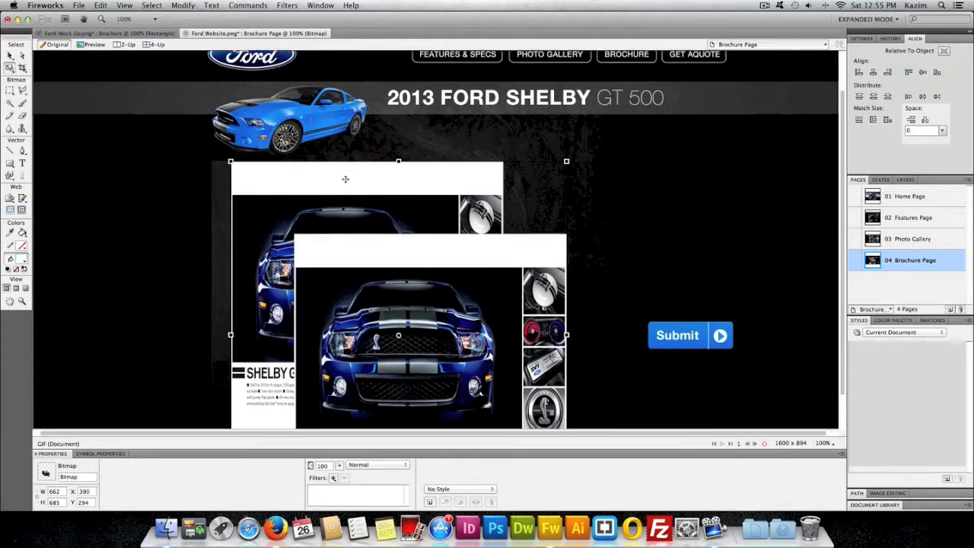
pyautogui.scroll(-2, 272, 161)
pyautogui.moveTo(231, 136); pyautogui.dragTo(269, 177)
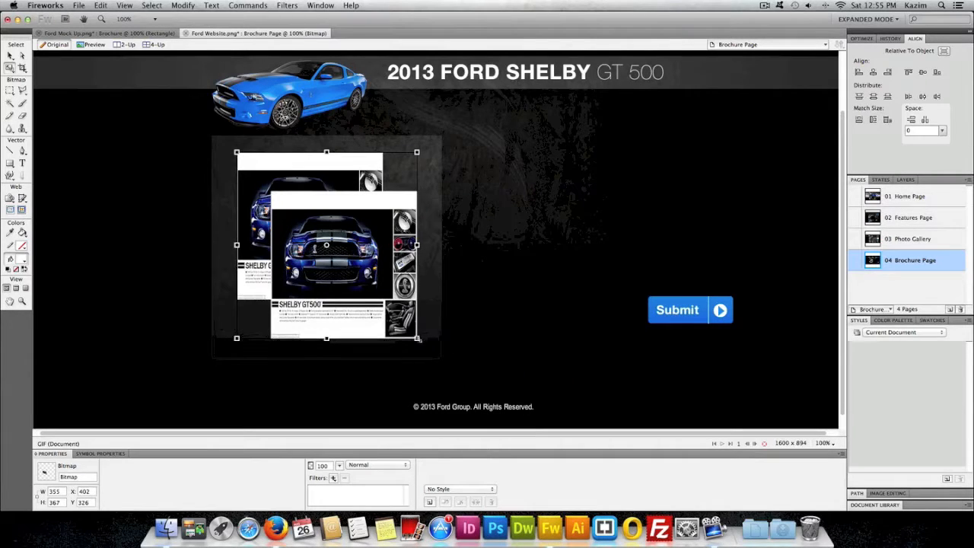
pyautogui.moveTo(421, 344); pyautogui.dragTo(397, 327)
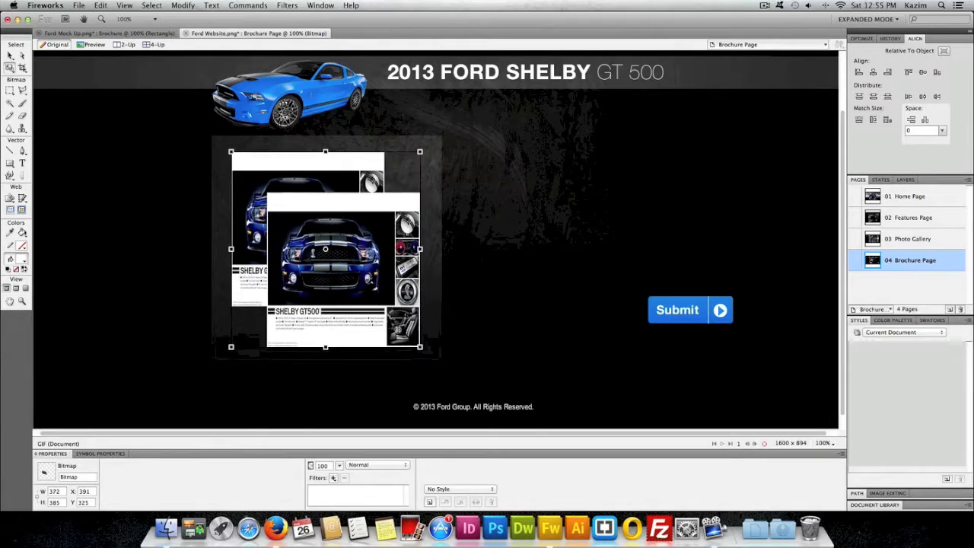
pyautogui.click(10, 55)
pyautogui.click(157, 163)
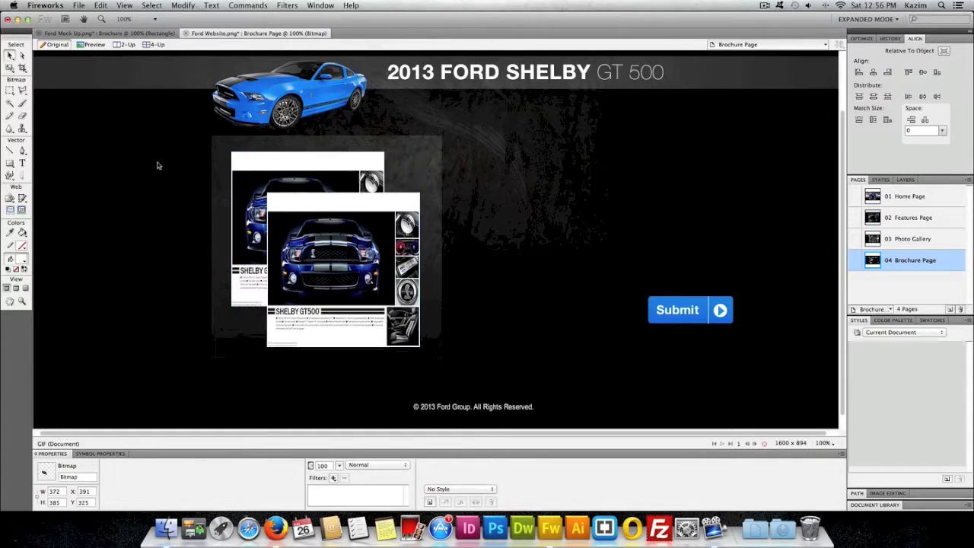
# Following the mock-up's request form panel, duplicate the translucent rectangle beside the brochure panel at about X 836, Y 293
pyautogui.click(107, 33)
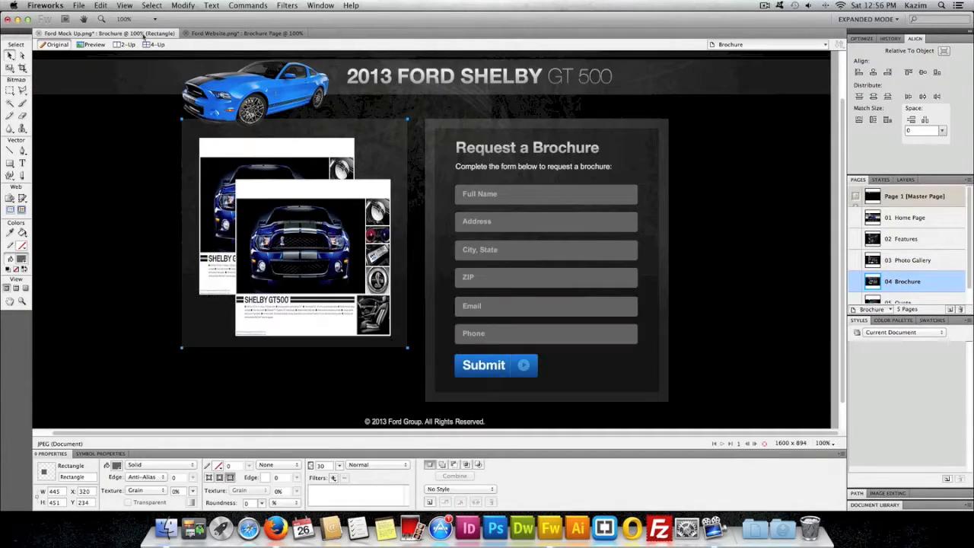
pyautogui.click(714, 301)
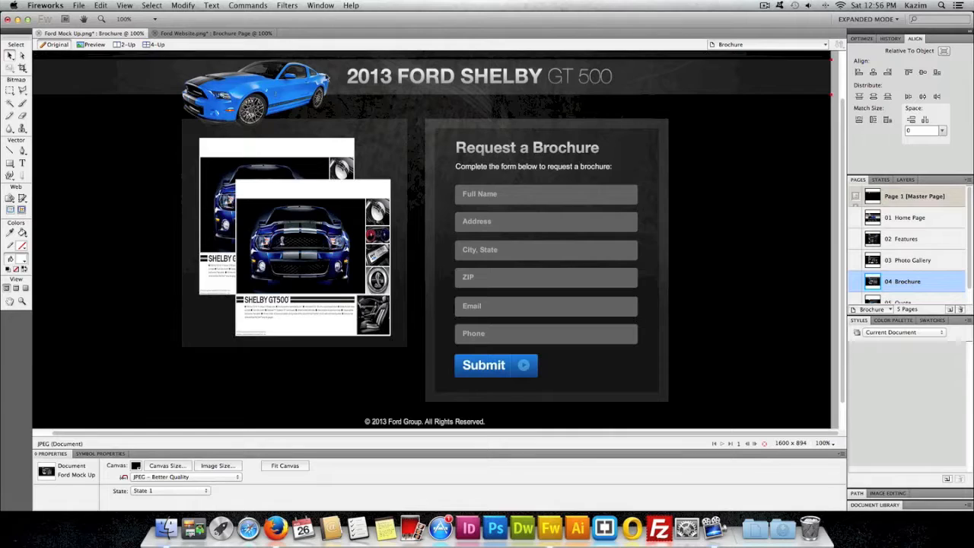
pyautogui.click(245, 34)
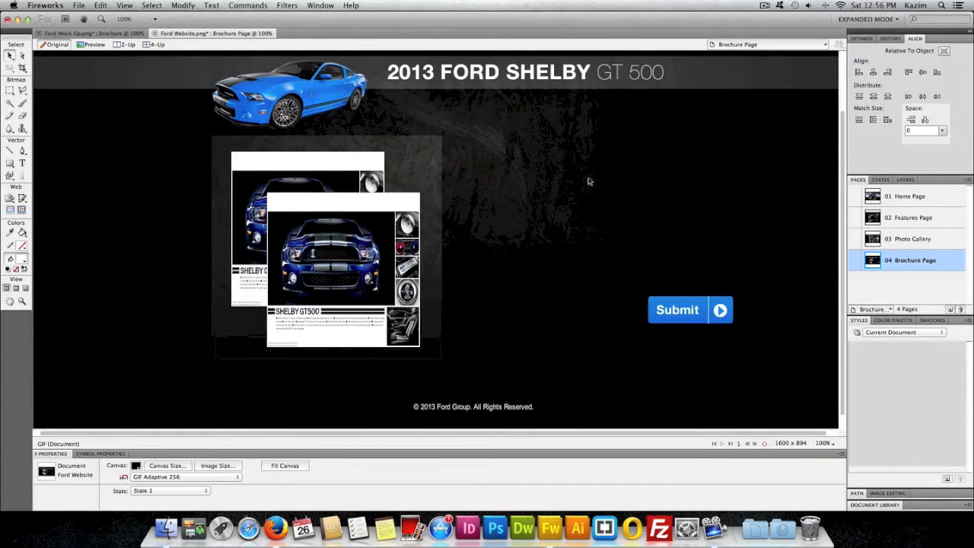
pyautogui.click(327, 145)
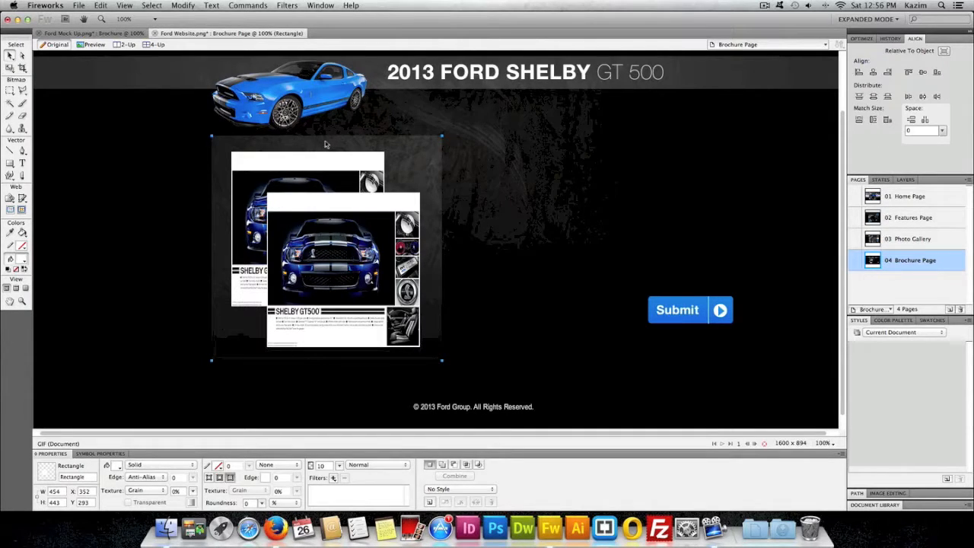
pyautogui.moveTo(325, 144); pyautogui.dragTo(572, 144)
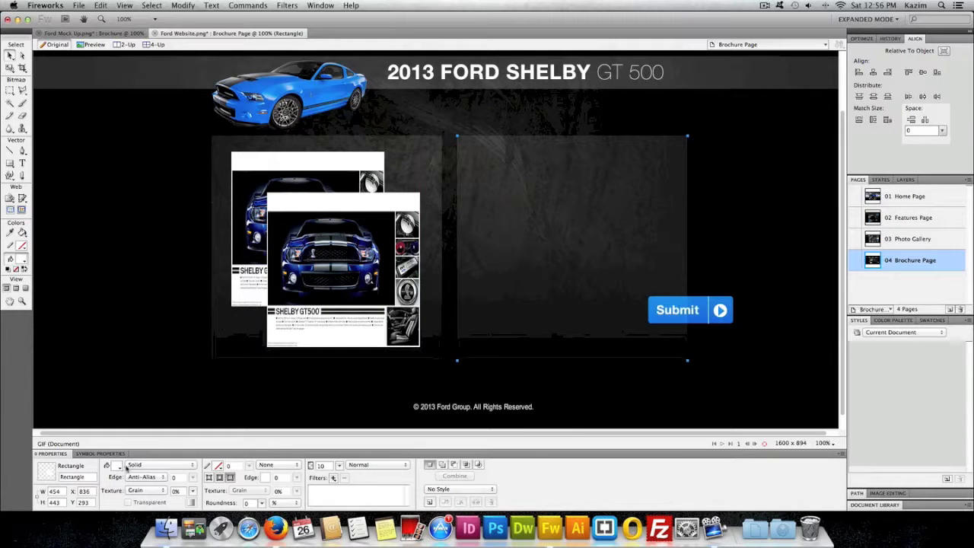
# Give the duplicated form rectangle a very dark solid fill and raise its opacity to 70%
pyautogui.click(116, 465)
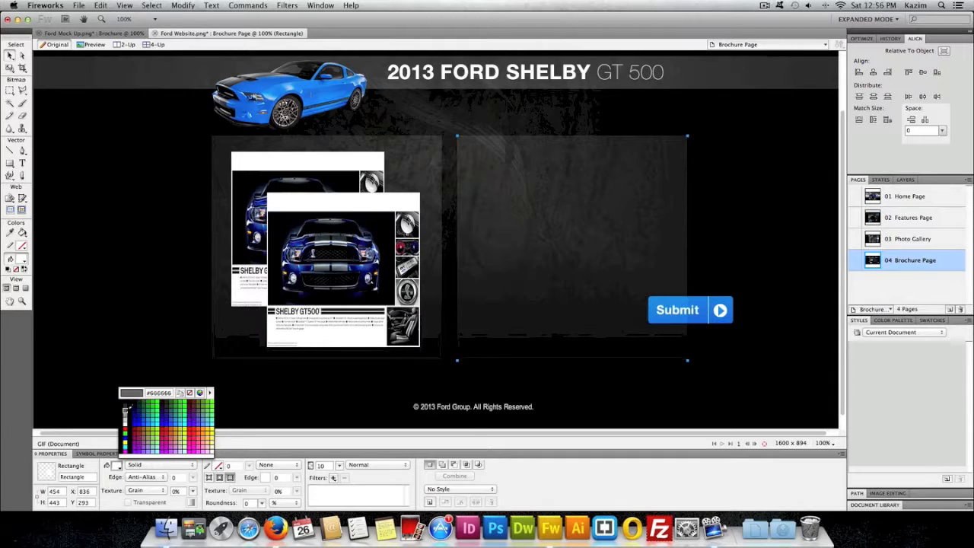
pyautogui.click(127, 412)
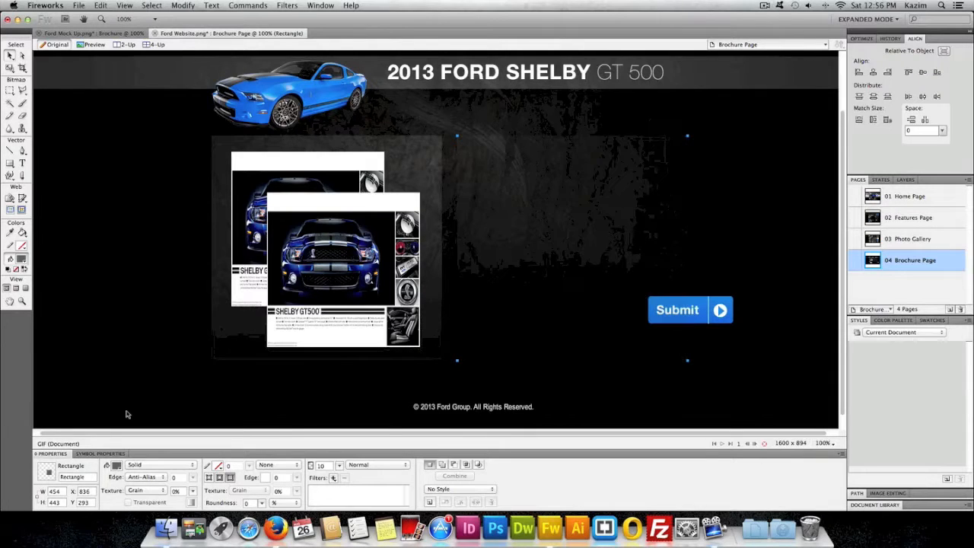
pyautogui.click(340, 465)
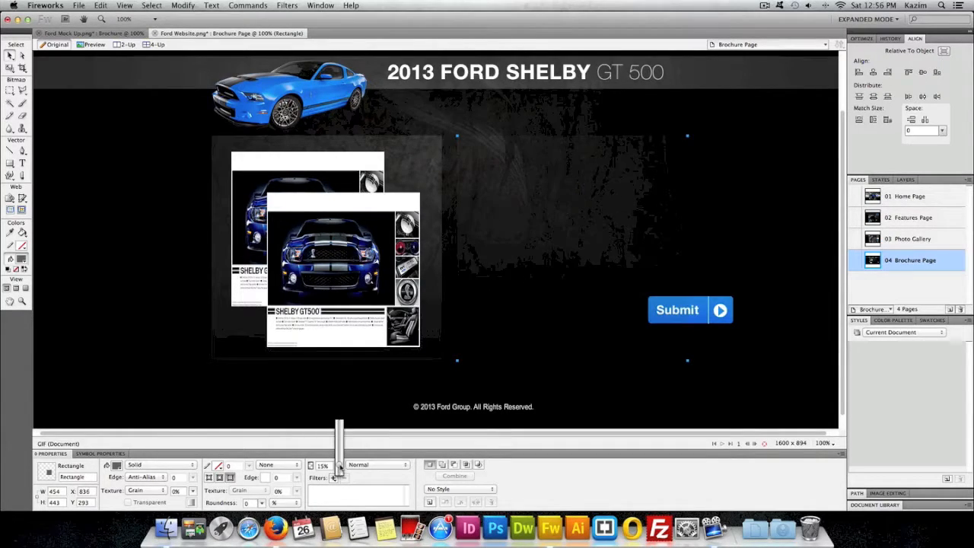
pyautogui.moveTo(339, 468); pyautogui.dragTo(339, 442)
pyautogui.press('Return')
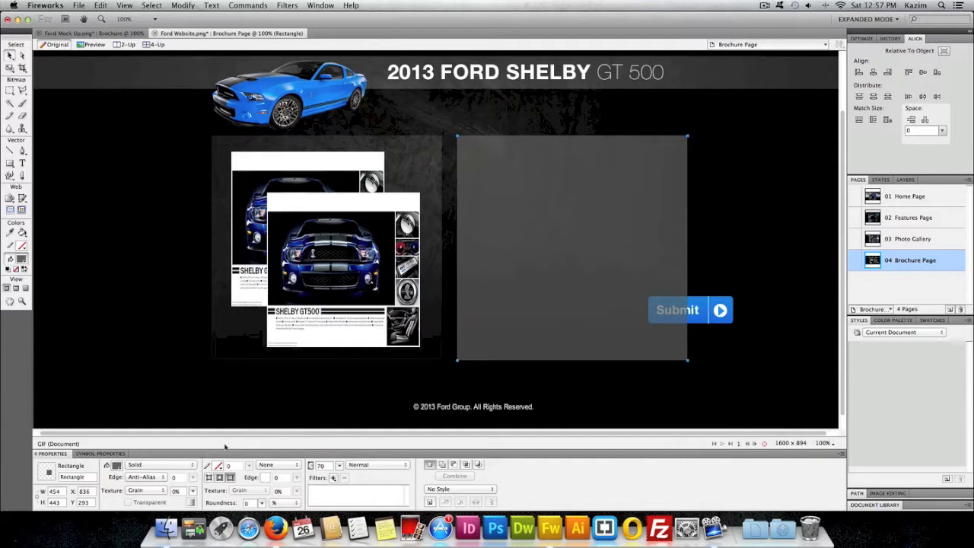
pyautogui.click(117, 465)
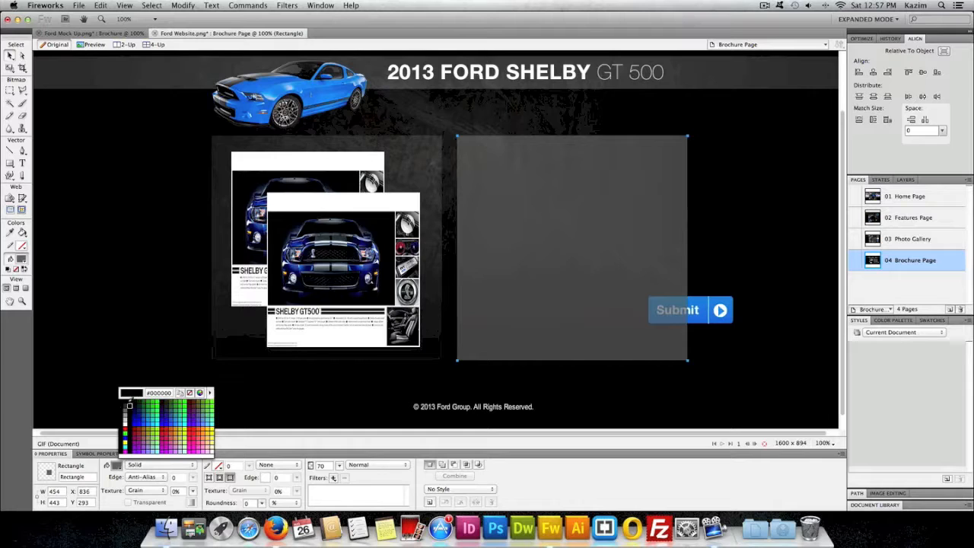
pyautogui.click(129, 406)
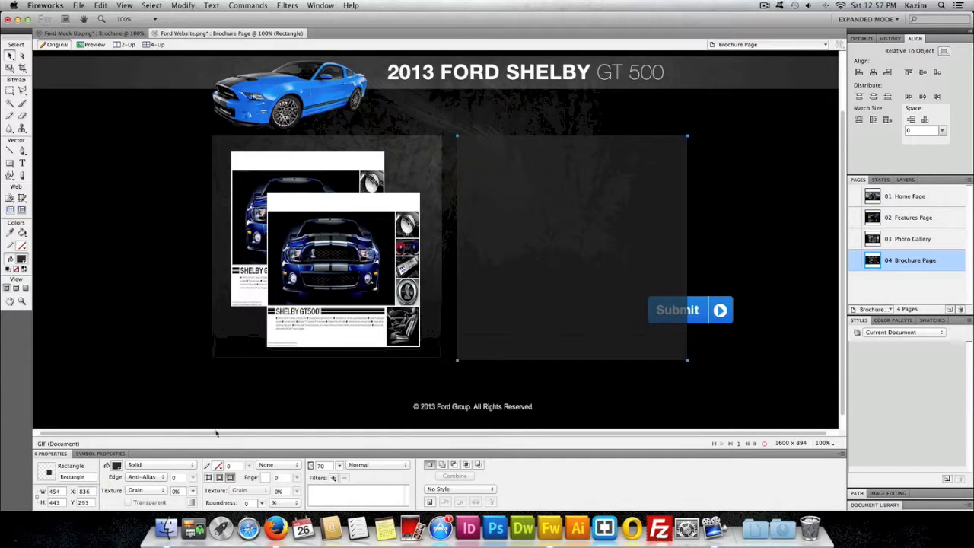
# Add a white (#FFFFFF) outline to the form rectangle, 15 px thick, with the Basic Hard Line stroke style
pyautogui.click(220, 465)
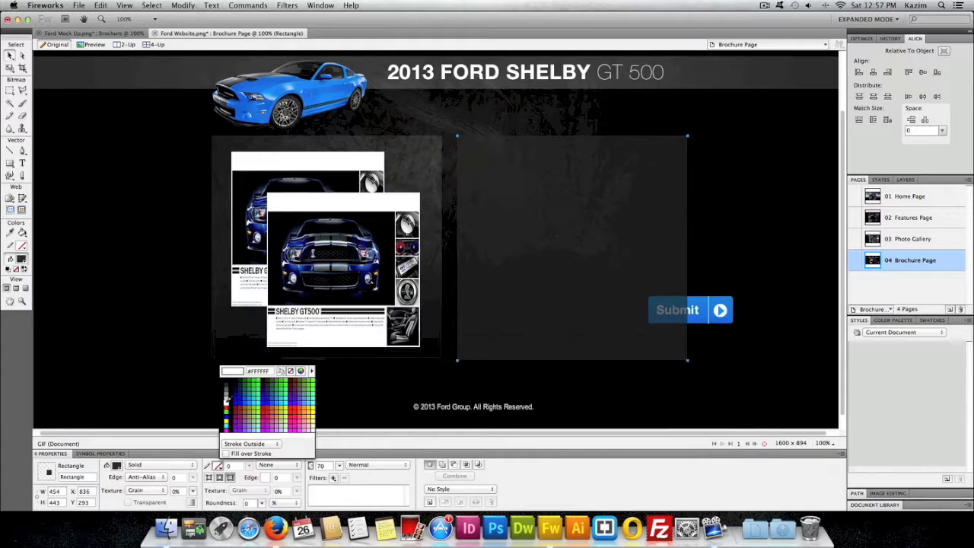
pyautogui.click(225, 399)
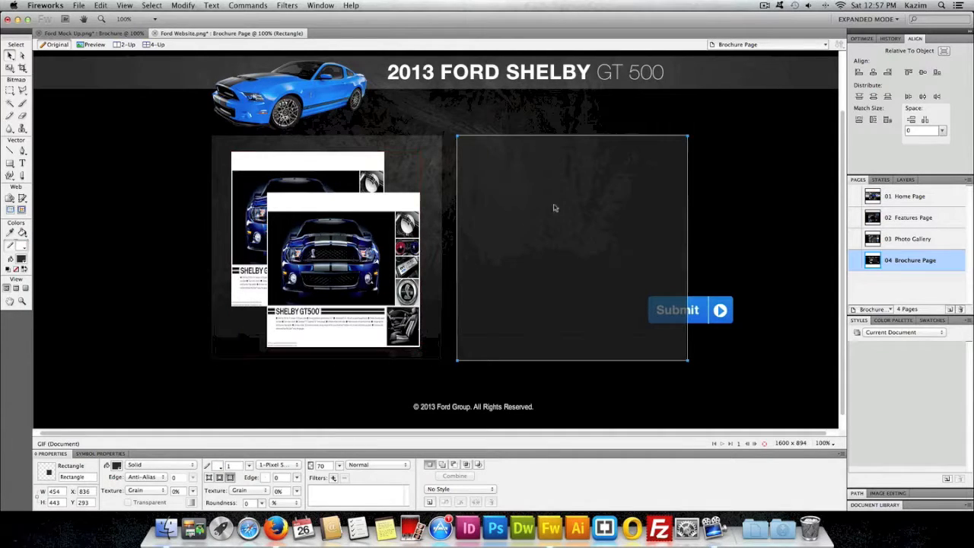
pyautogui.click(230, 465)
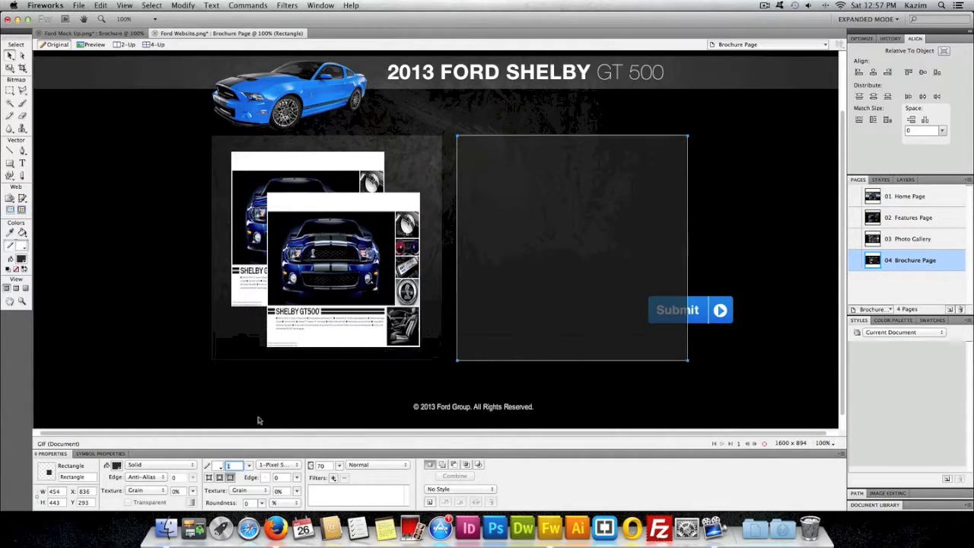
pyautogui.write('15')
pyautogui.press('Return')
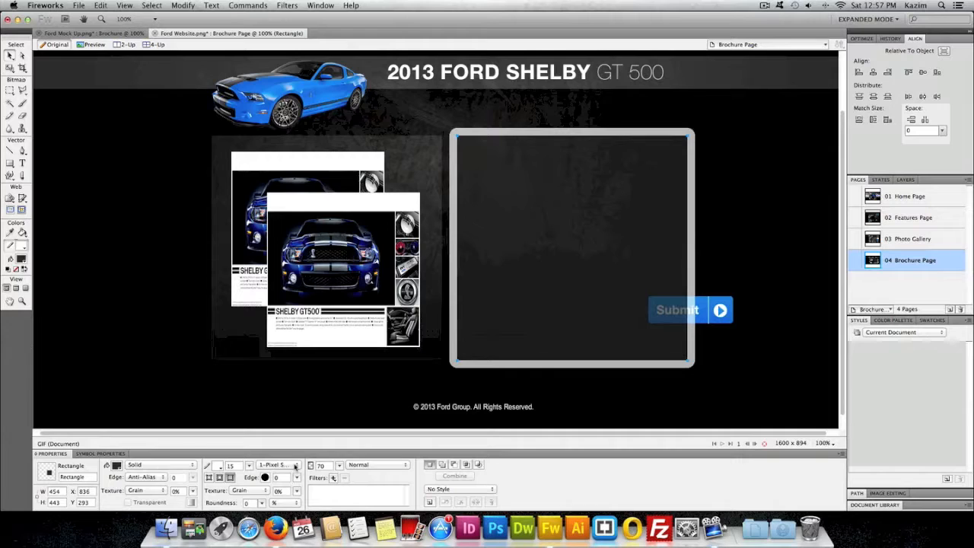
pyautogui.click(295, 465)
pyautogui.moveTo(301, 483)
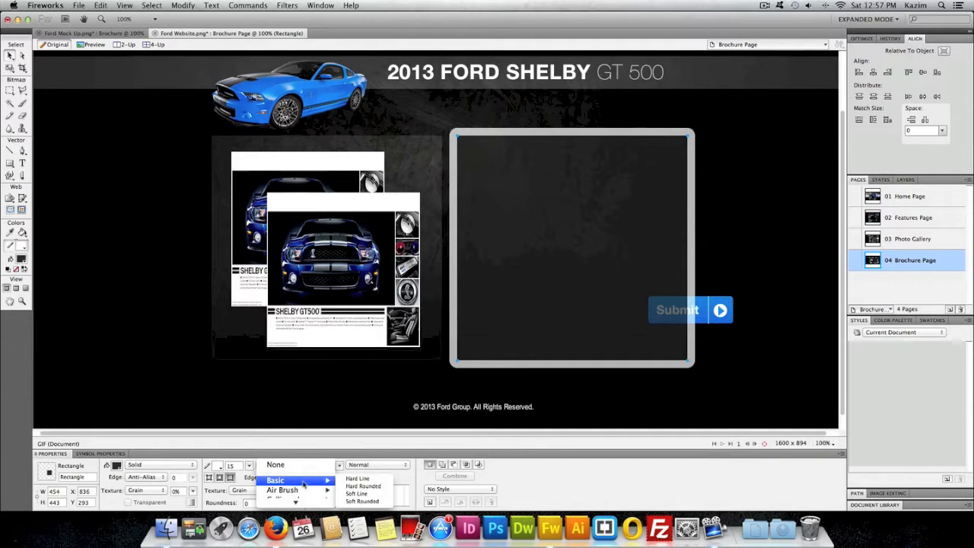
pyautogui.click(355, 478)
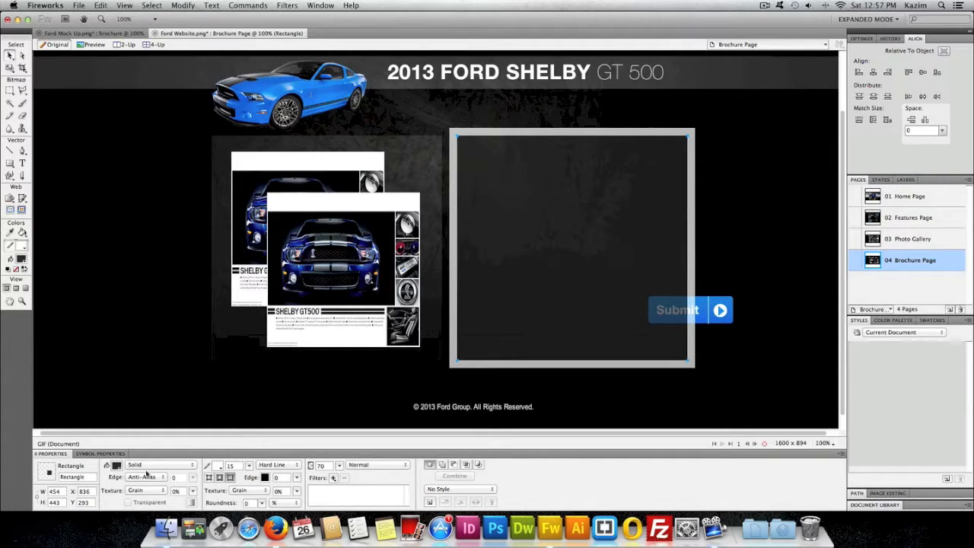
# Lower the form rectangle's opacity to 30% and deselect it
pyautogui.moveTo(340, 473); pyautogui.dragTo(341, 477)
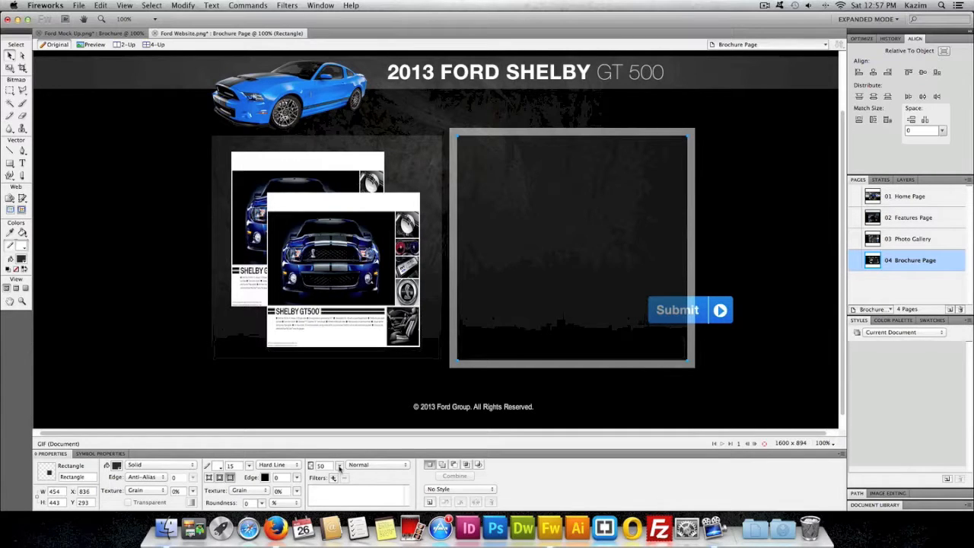
pyautogui.moveTo(340, 467); pyautogui.dragTo(341, 478)
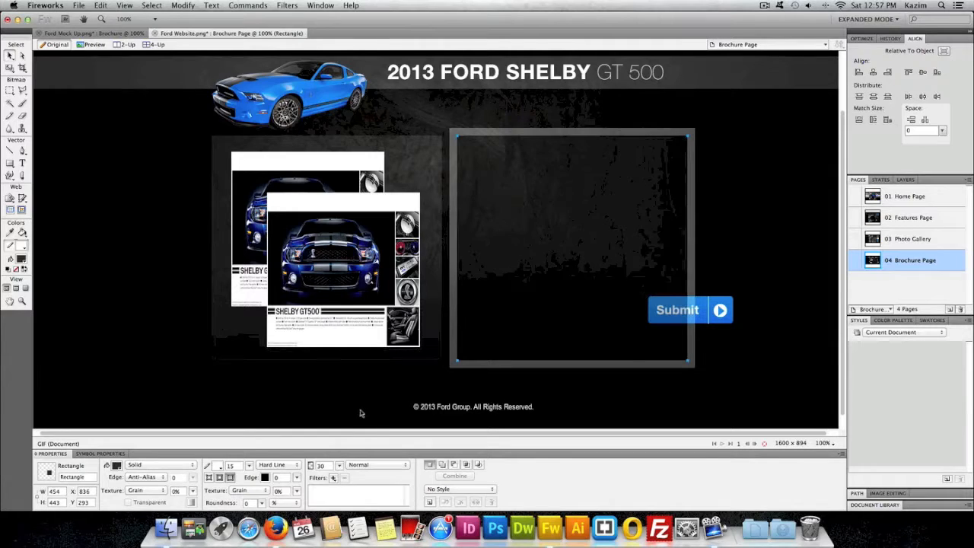
pyautogui.scroll(-2, 357, 412)
pyautogui.click(354, 413)
pyautogui.moveTo(493, 246); pyautogui.dragTo(492, 253)
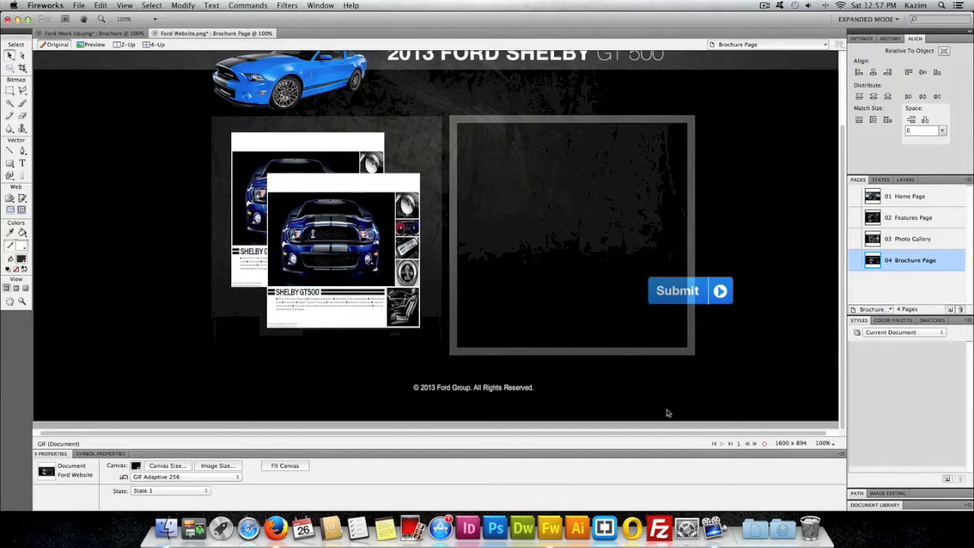
# Scale the brochure panel and its images together to about 413 × 403 px, then move the form rectangle beside them to about X 812, Y 309
pyautogui.click(102, 35)
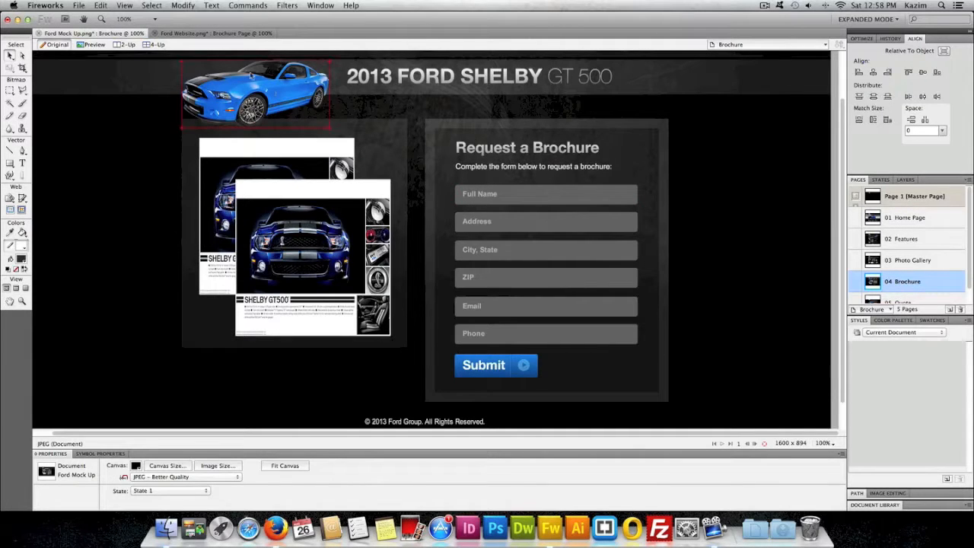
pyautogui.click(170, 33)
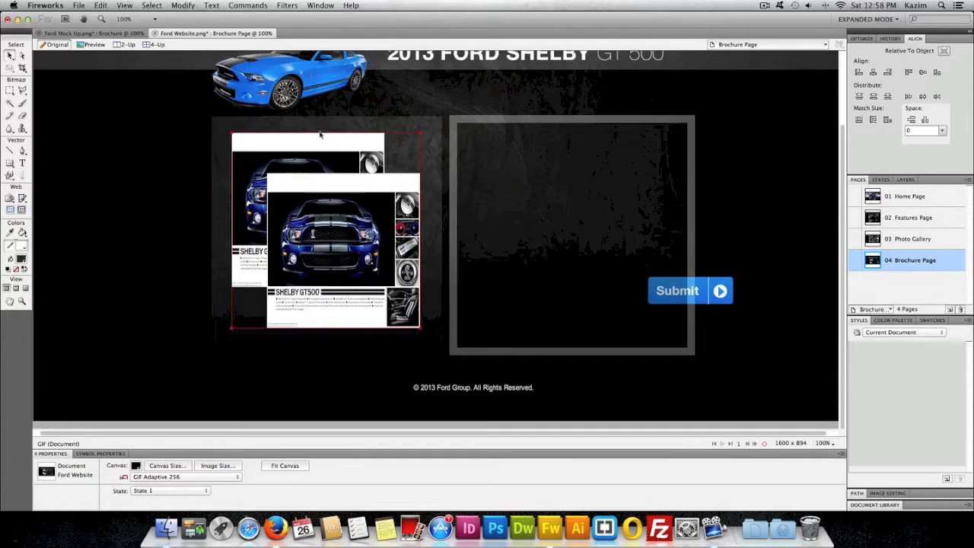
pyautogui.click(362, 124)
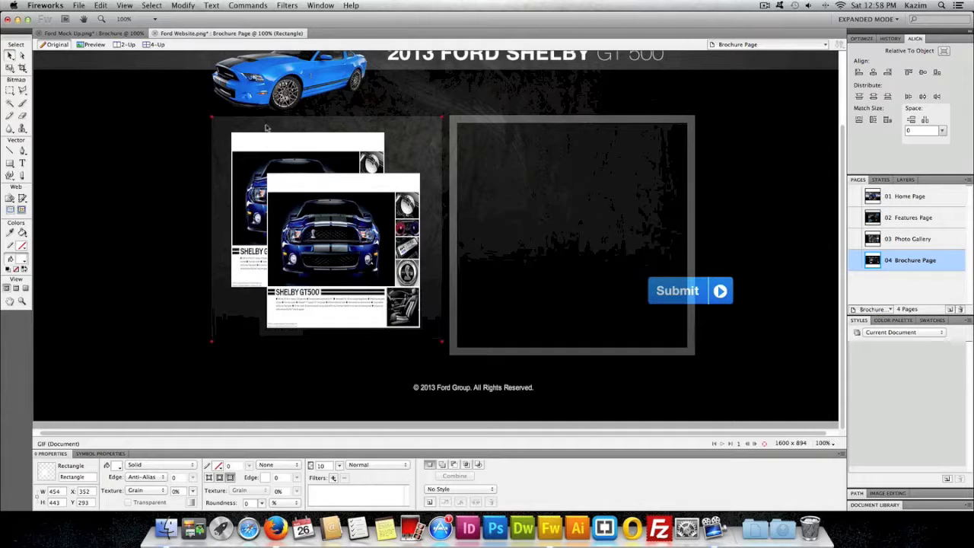
pyautogui.keyDown('shift'); pyautogui.click(294, 213); pyautogui.keyUp('shift')
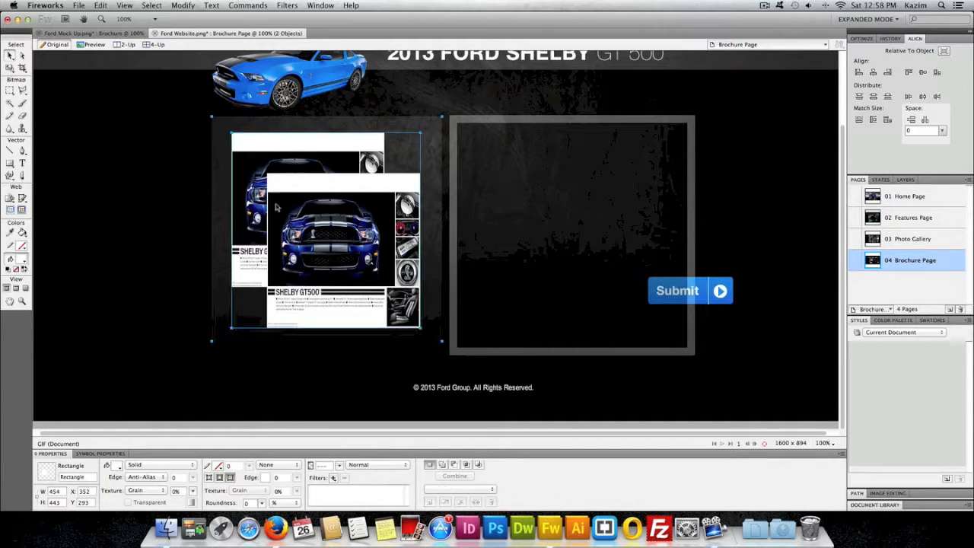
pyautogui.click(10, 69)
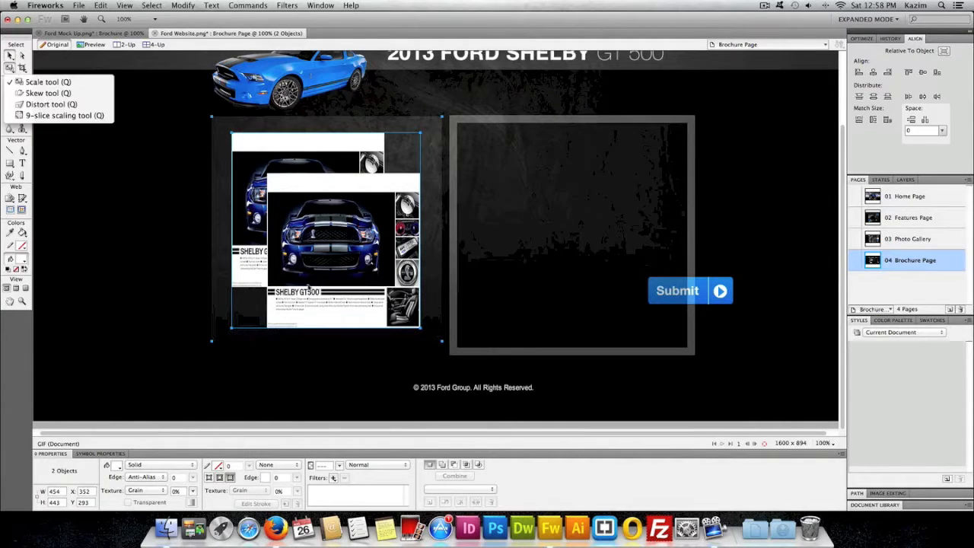
pyautogui.click(46, 82)
pyautogui.moveTo(442, 344); pyautogui.dragTo(418, 323)
pyautogui.moveTo(378, 279); pyautogui.dragTo(383, 280)
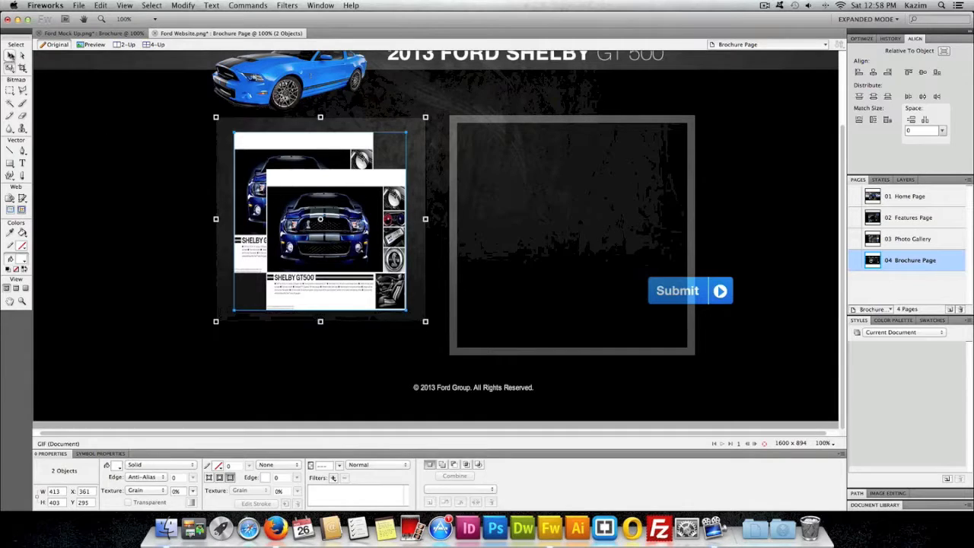
pyautogui.click(10, 56)
pyautogui.click(456, 234)
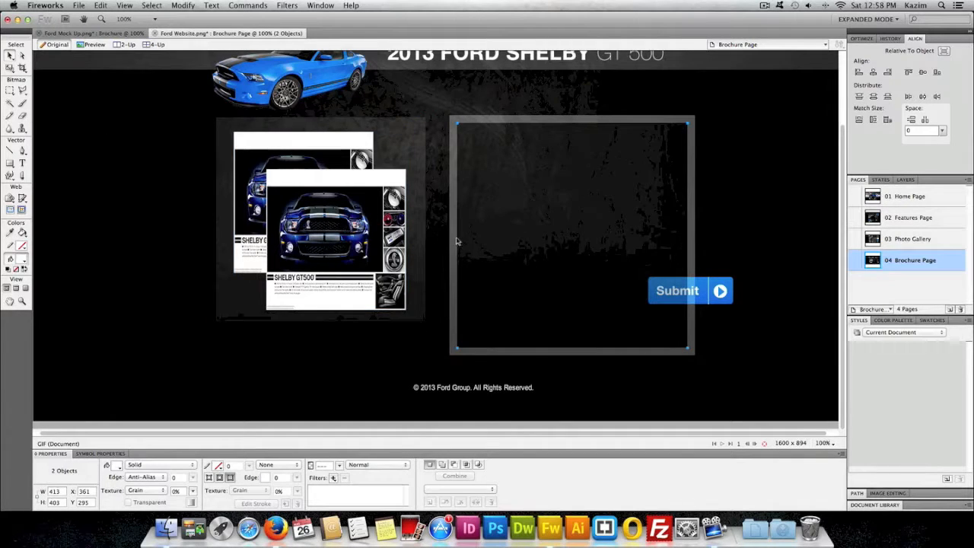
pyautogui.moveTo(456, 235); pyautogui.dragTo(443, 242)
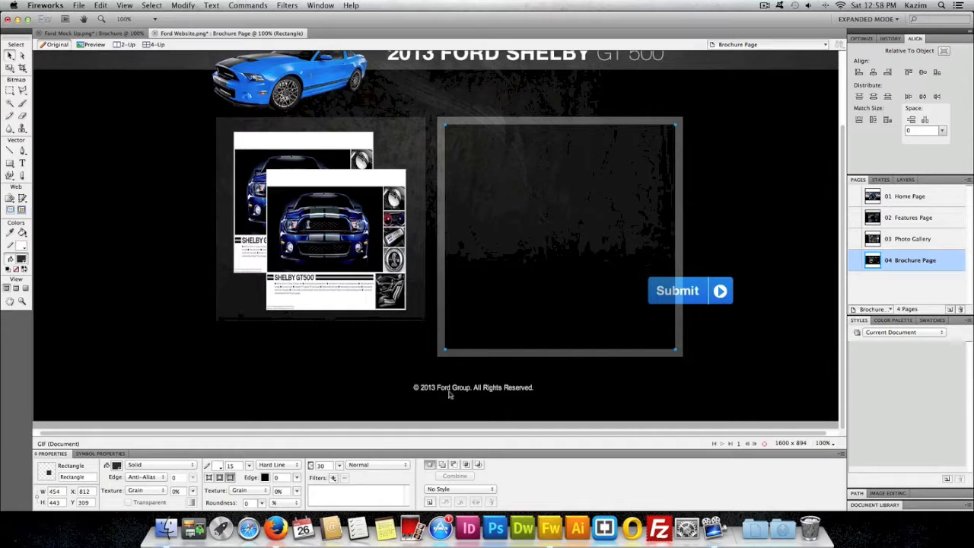
# Move the copyright line straight down to make room beneath the form rectangle
pyautogui.click(449, 388)
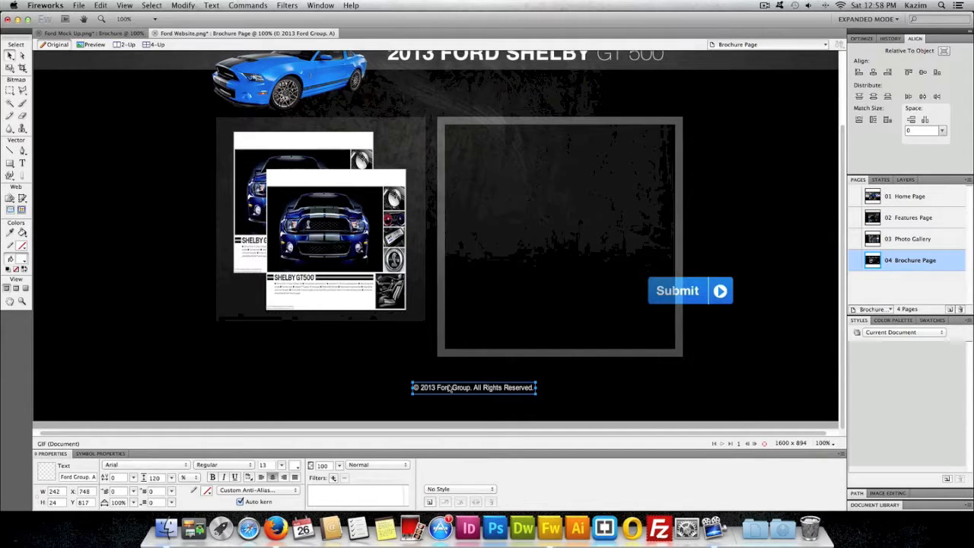
pyautogui.press('Down')
pyautogui.press('Down')
pyautogui.press('Down')
pyautogui.press('Down')
pyautogui.press('Down')
pyautogui.press('Down')
pyautogui.press('Down')
pyautogui.press('Down')
pyautogui.press('Down')
pyautogui.press('Down')
pyautogui.press('Down')
pyautogui.press('Down')
pyautogui.press('Down')
pyautogui.press('Down')
pyautogui.press('Down')
pyautogui.press('Down')
pyautogui.press('Down')
pyautogui.press('Down')
pyautogui.press('Down')
pyautogui.press('Down')
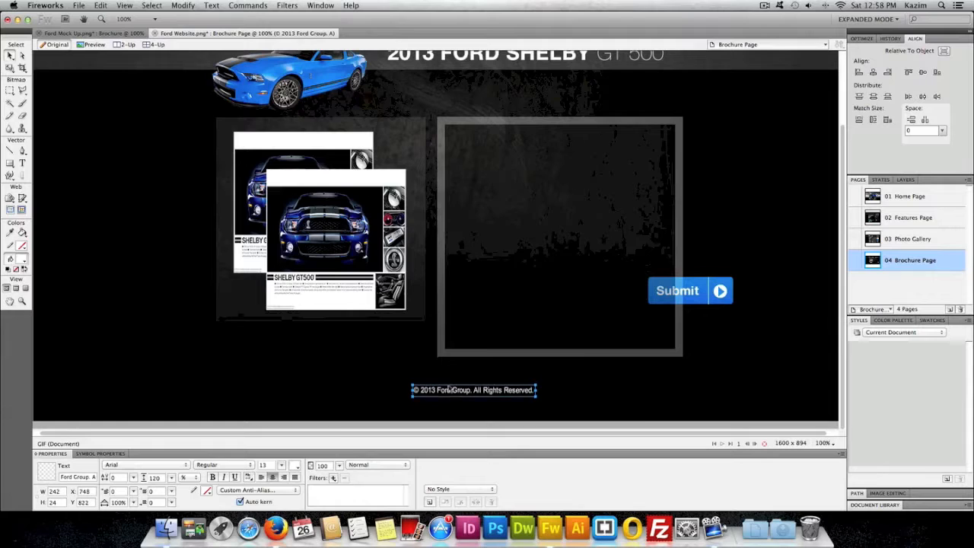
pyautogui.press('Down')
pyautogui.press('Down')
pyautogui.press('Down')
pyautogui.press('Down')
pyautogui.press('Down')
pyautogui.press('Down')
pyautogui.press('Down')
pyautogui.click(448, 385)
# Stretch the form rectangle downward to a height of about 505 px, ending just above the copyright line
pyautogui.click(507, 356)
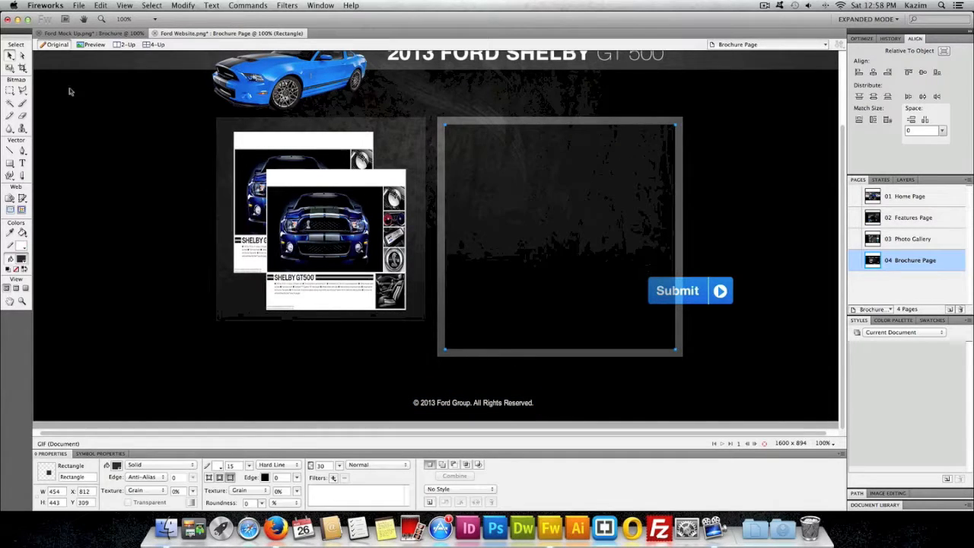
pyautogui.click(11, 68)
pyautogui.moveTo(559, 349); pyautogui.dragTo(560, 379)
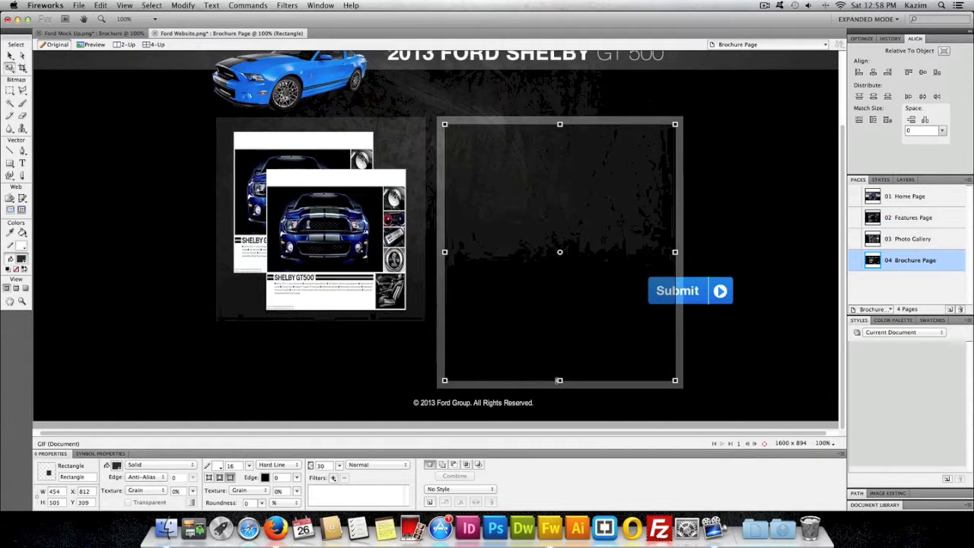
pyautogui.click(10, 56)
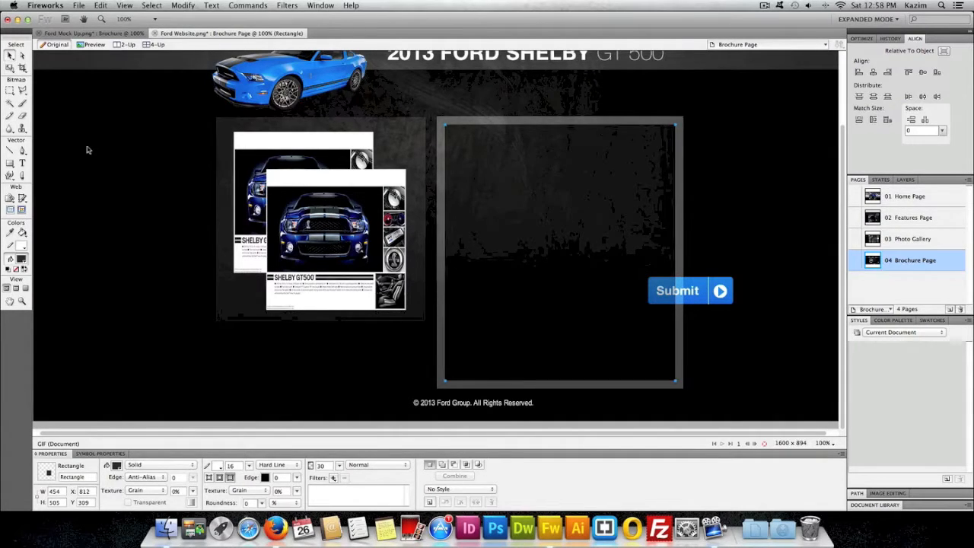
# Bring the Submit button in front of the form rectangle and place it in the rectangle's lower-left area at about X 836, Y 733
pyautogui.keyDown('shift'); pyautogui.click(719, 291); pyautogui.keyUp('shift')
pyautogui.press('super+g')
pyautogui.rightClick(694, 283)
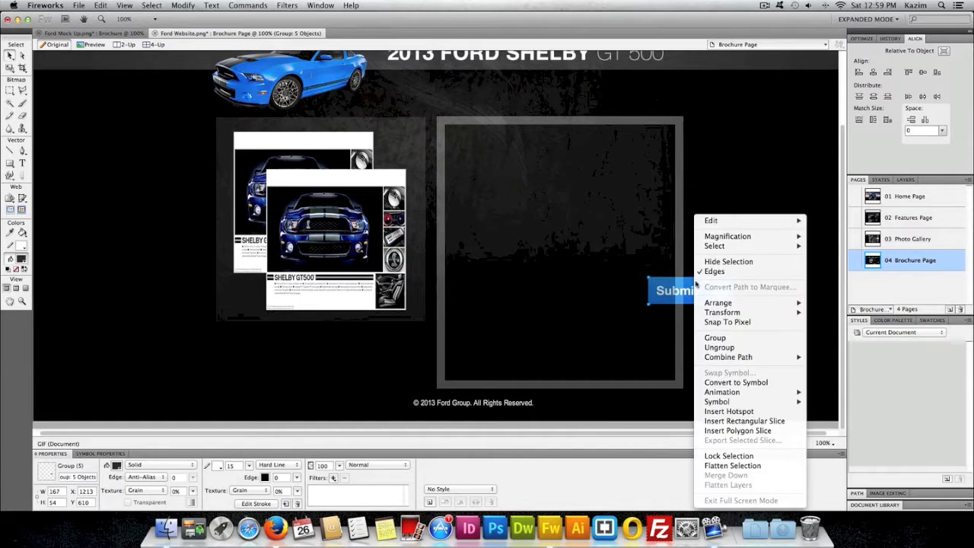
pyautogui.click(818, 303)
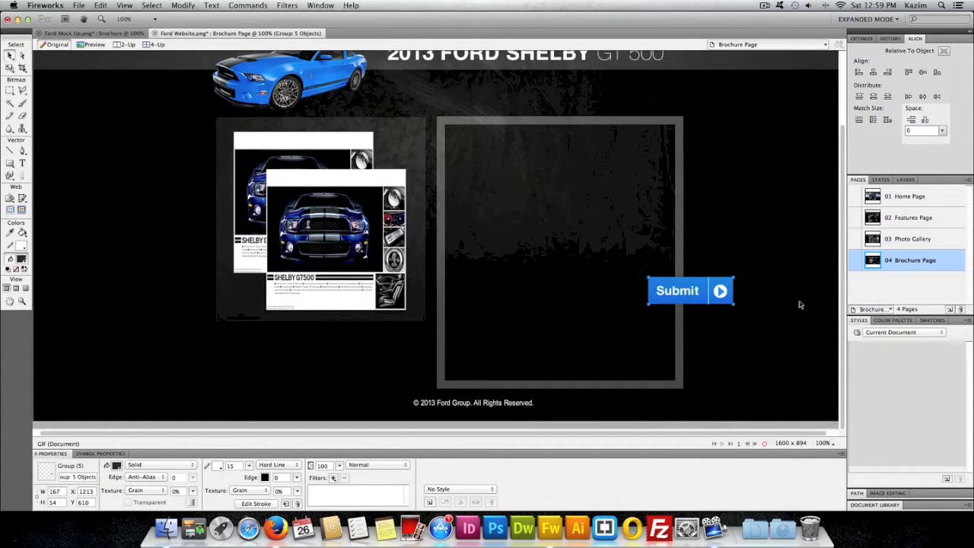
pyautogui.moveTo(701, 294); pyautogui.dragTo(509, 357)
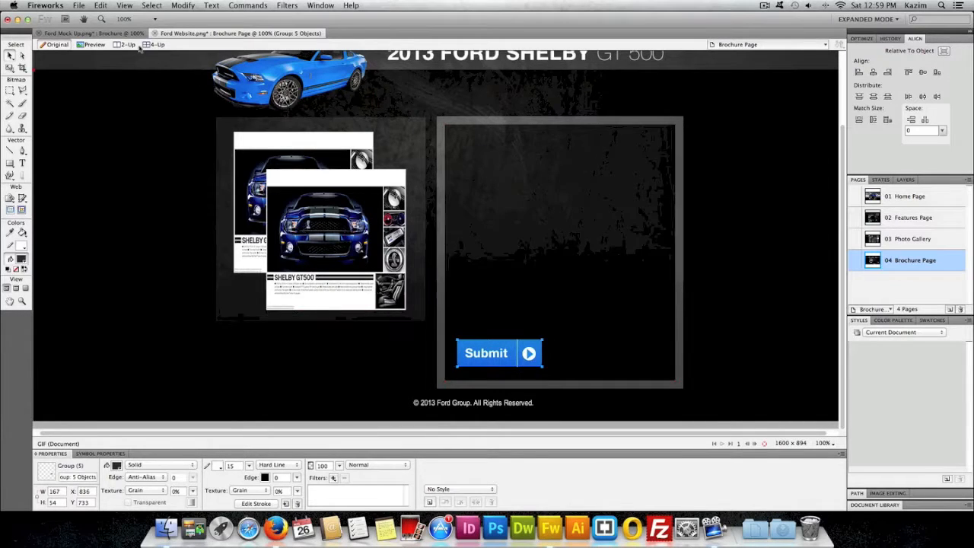
# Following the mock-up, duplicate the header title into the form rectangle at about X 836, Y 331, in line with the Submit button, and bring it forward
pyautogui.click(122, 32)
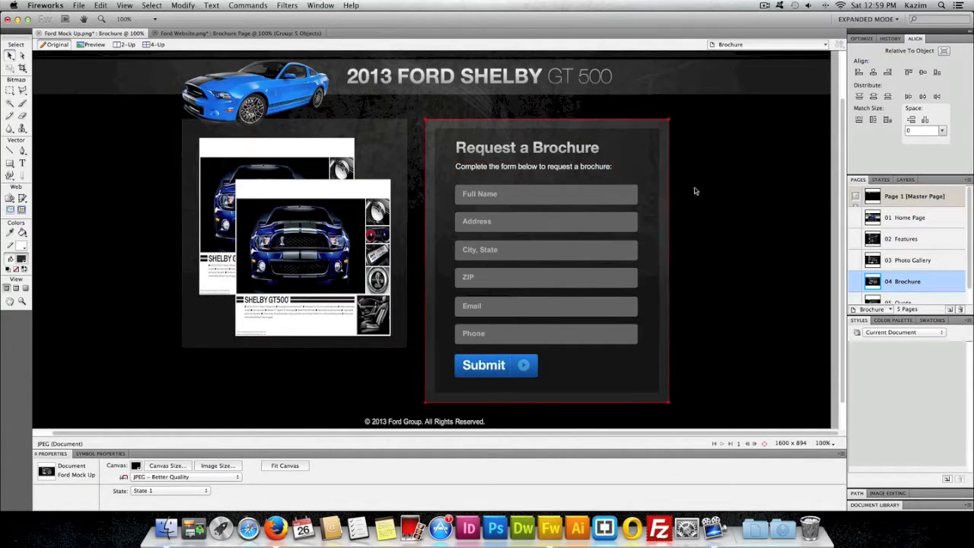
pyautogui.click(236, 33)
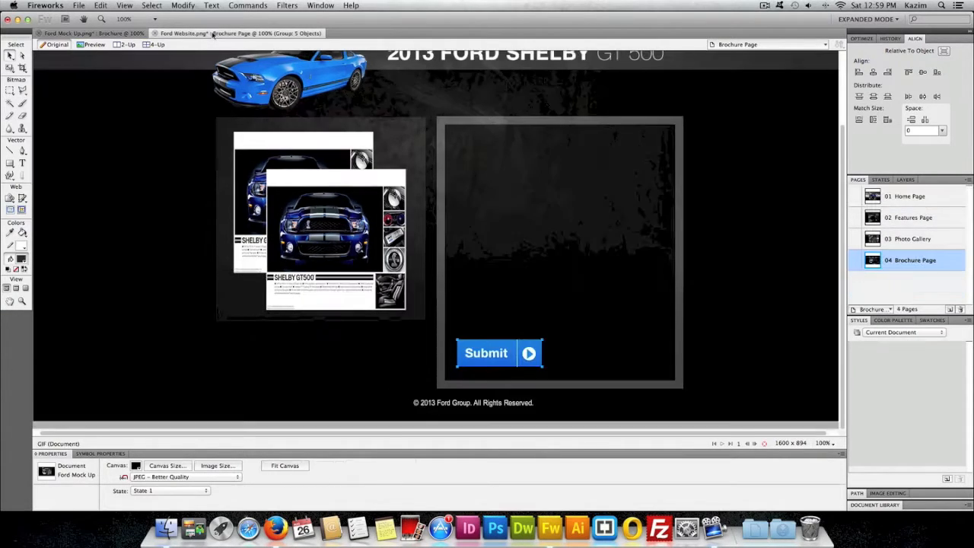
pyautogui.click(469, 67)
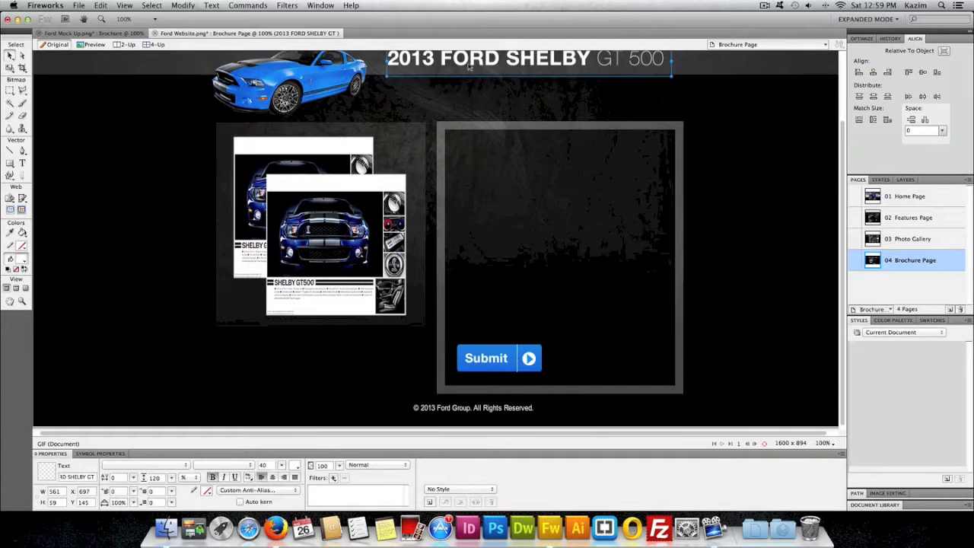
pyautogui.scroll(1, 457, 72)
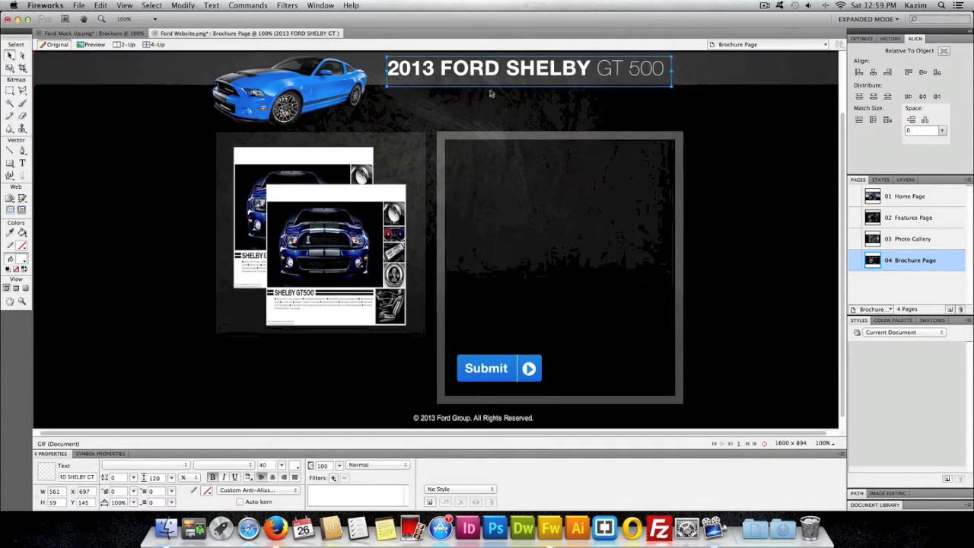
pyautogui.moveTo(442, 69); pyautogui.dragTo(515, 167)
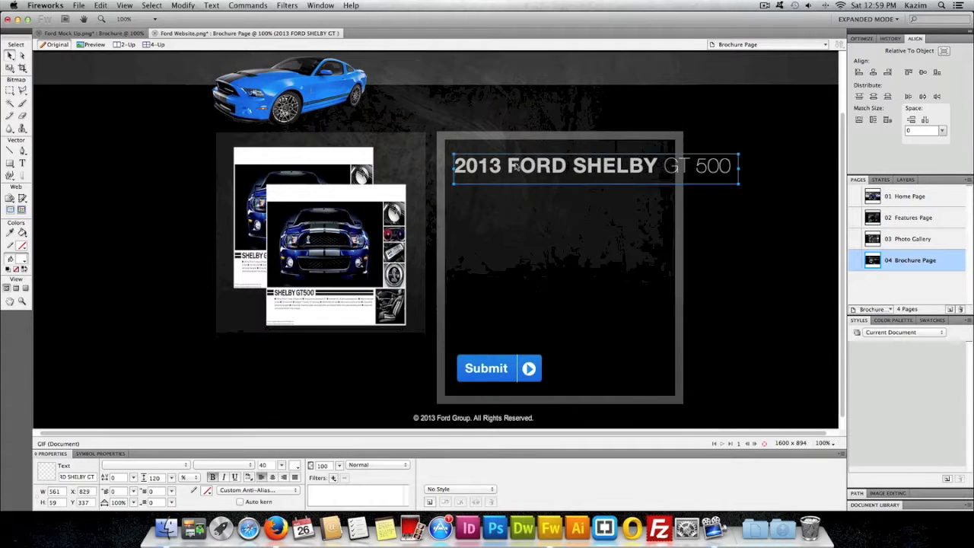
pyautogui.hotkey('ctrl', 'z')
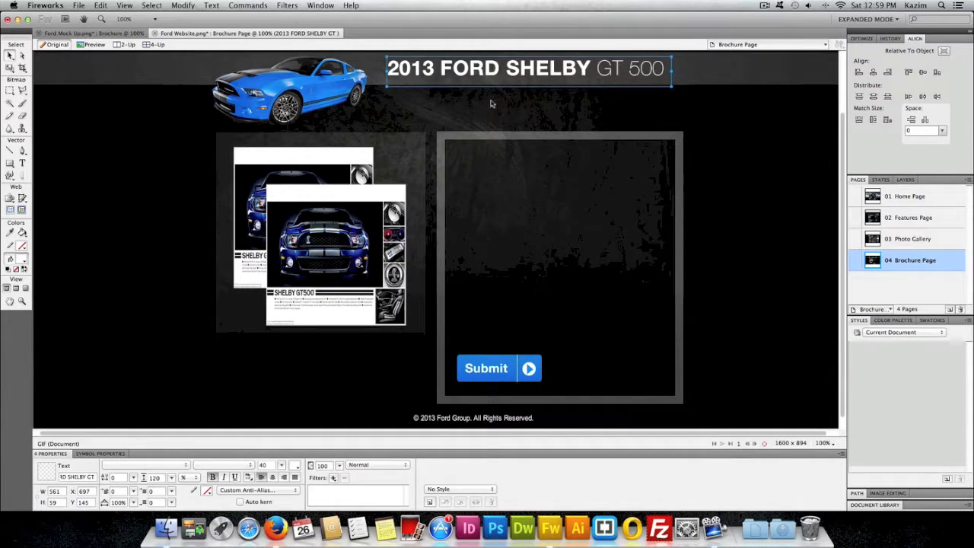
pyautogui.moveTo(458, 78); pyautogui.dragTo(528, 169)
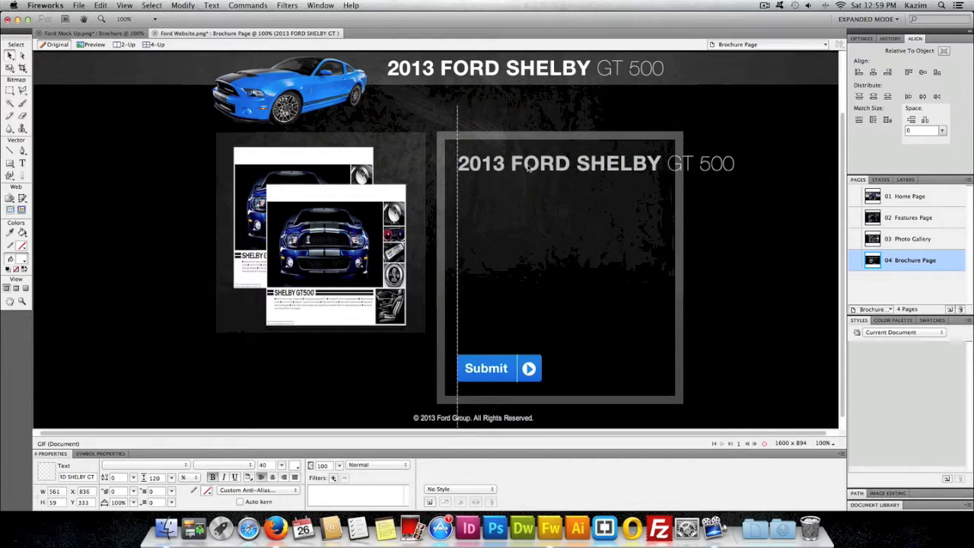
pyautogui.rightClick(723, 160)
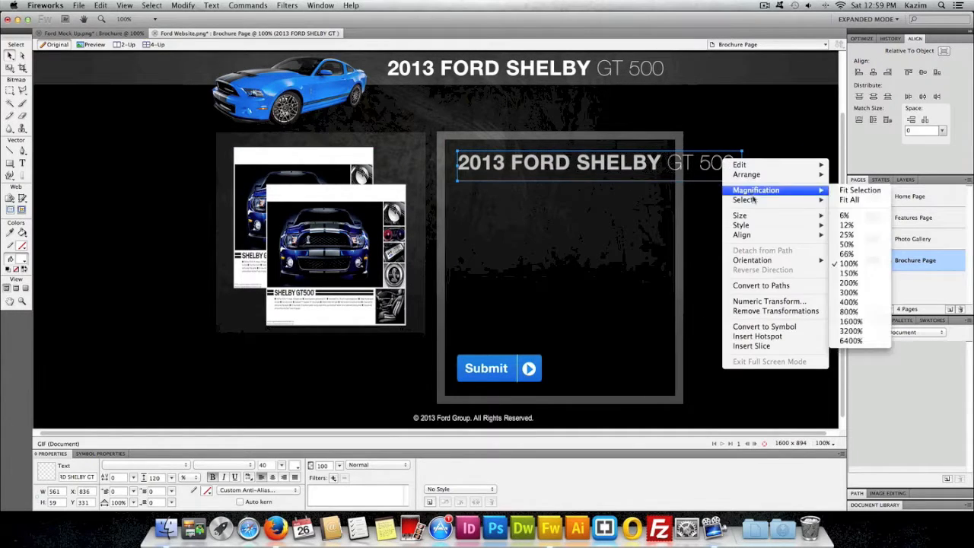
pyautogui.click(852, 177)
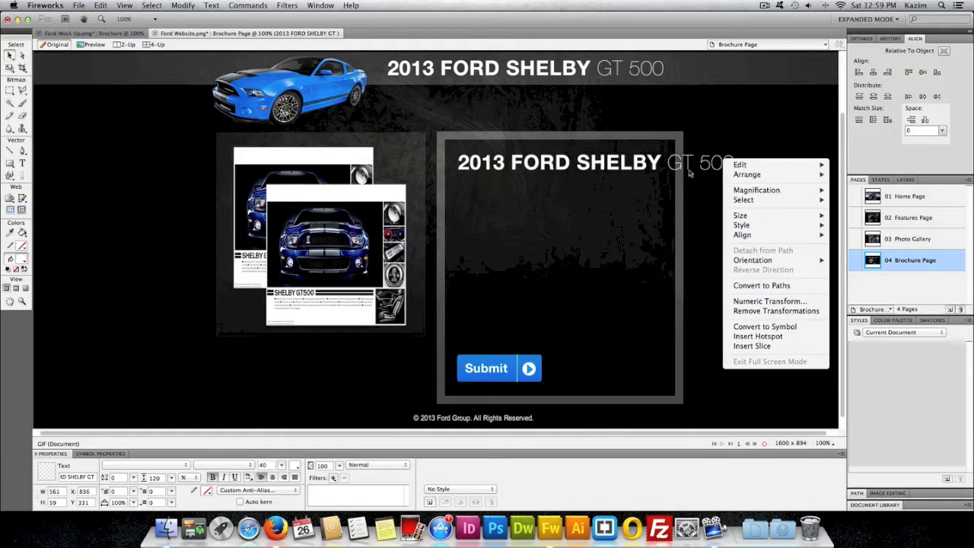
pyautogui.press('Escape')
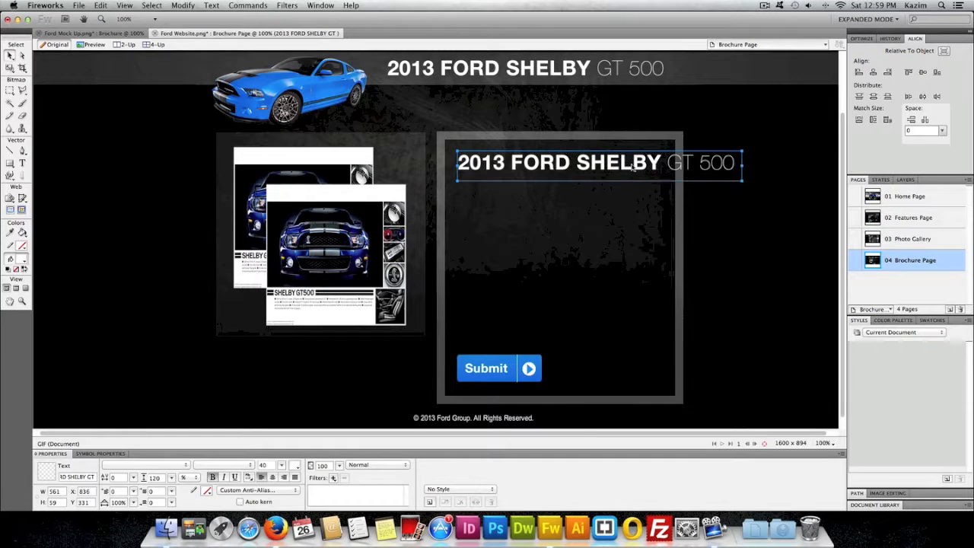
# Replace the duplicated title's text in the form rectangle with "Request a Brochure"
pyautogui.press('super+a')
pyautogui.click(723, 166)
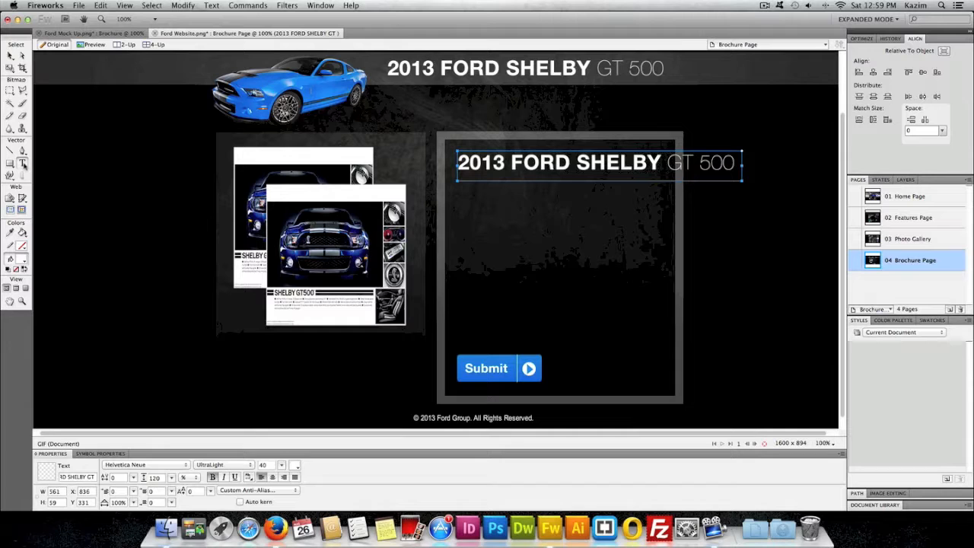
pyautogui.moveTo(735, 166); pyautogui.dragTo(456, 164)
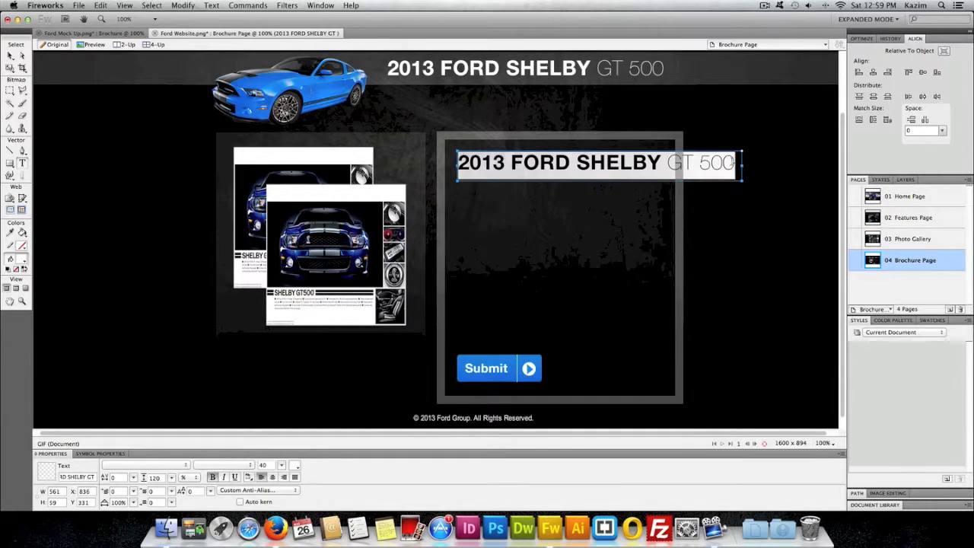
pyautogui.write('Reques')
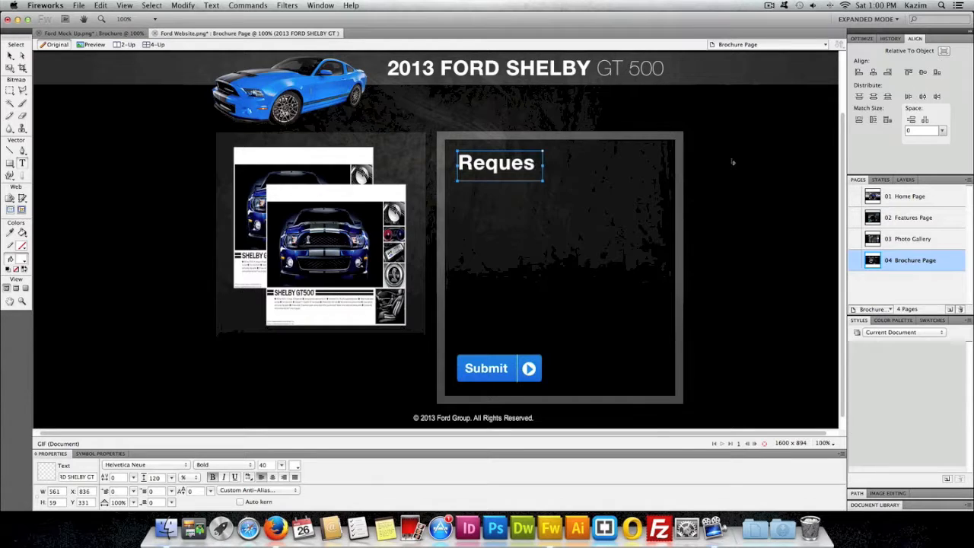
pyautogui.write('t a Brochure')
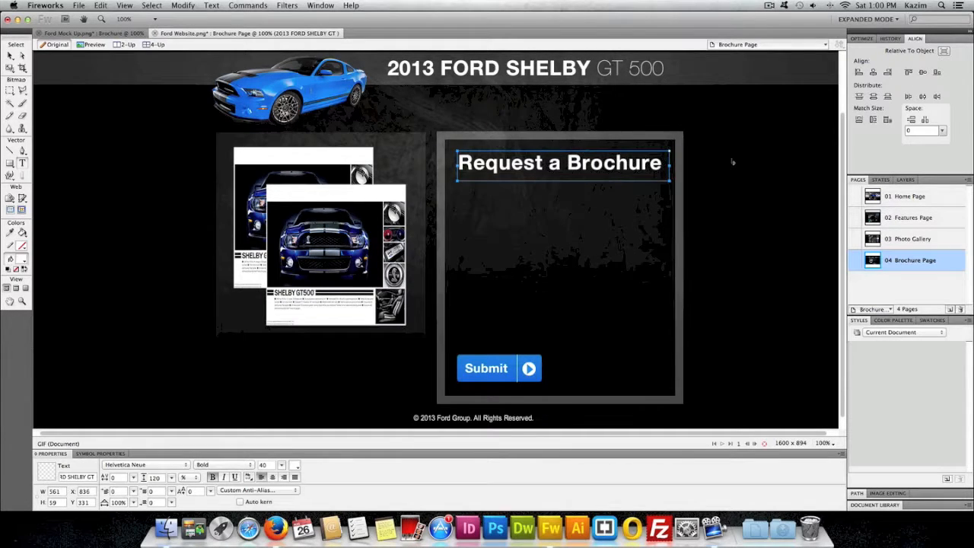
# Color the "Request a Brochure" heading gray and set its font size to 30
pyautogui.press('super+a')
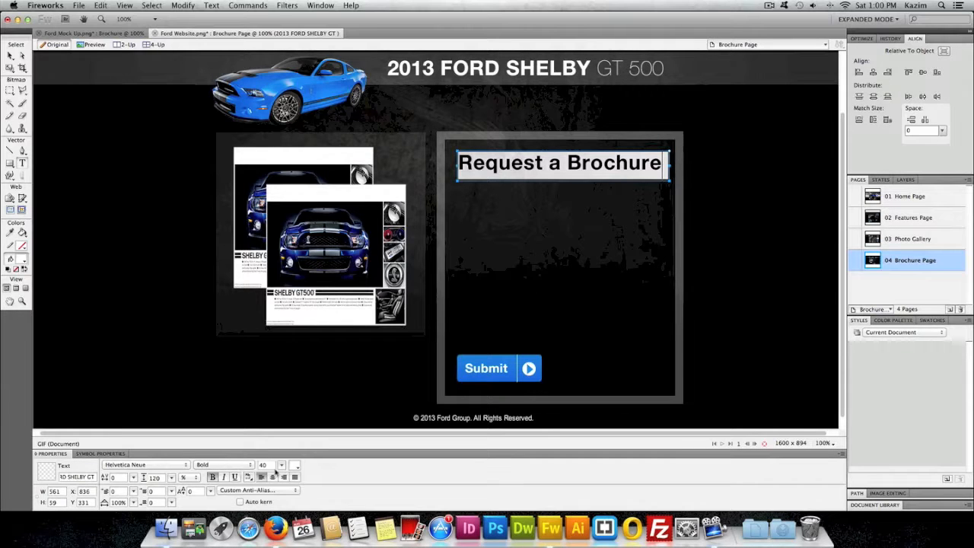
pyautogui.click(295, 465)
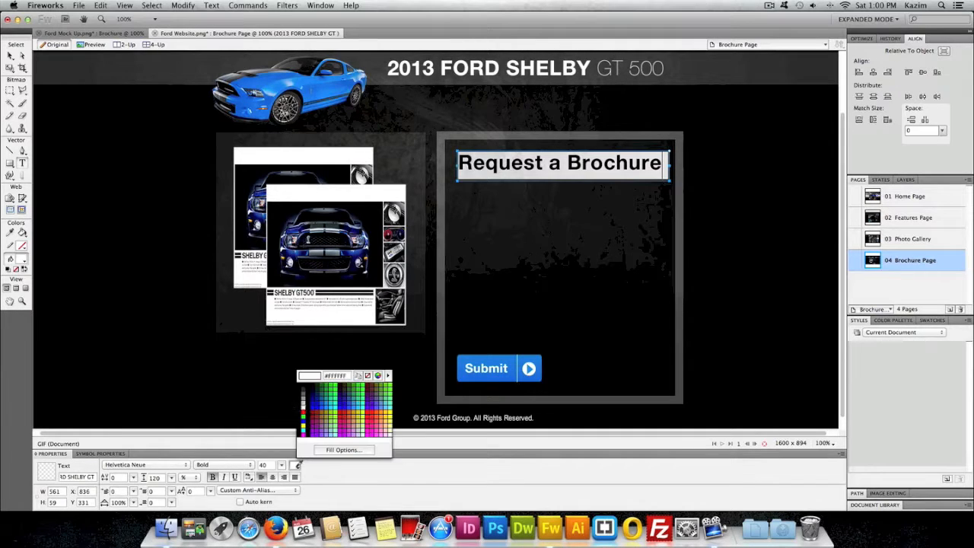
pyautogui.click(304, 400)
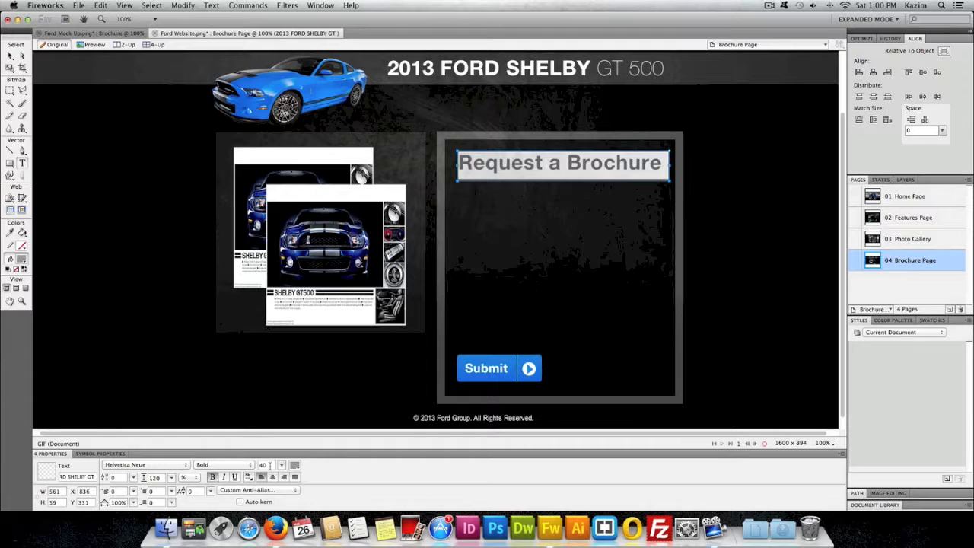
pyautogui.write('30')
pyautogui.press('Return')
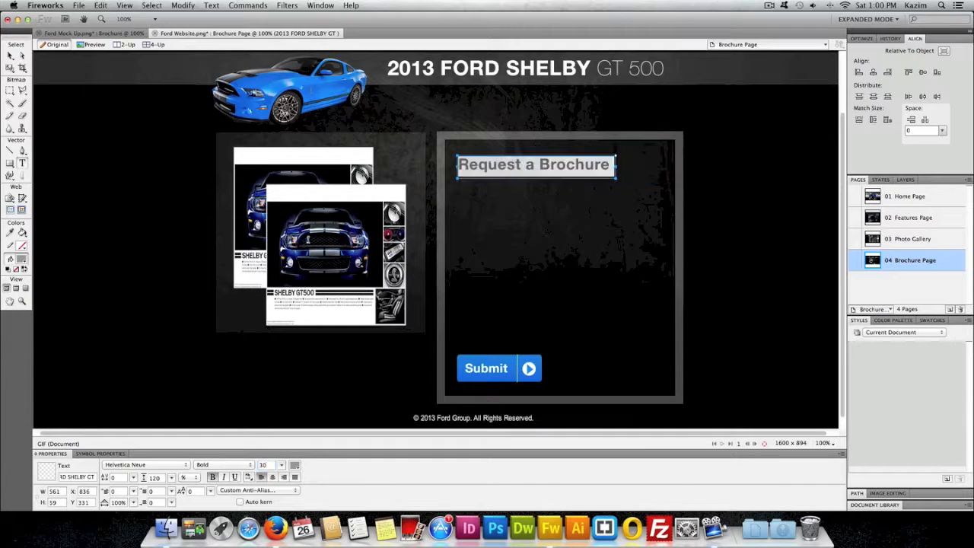
pyautogui.click(10, 57)
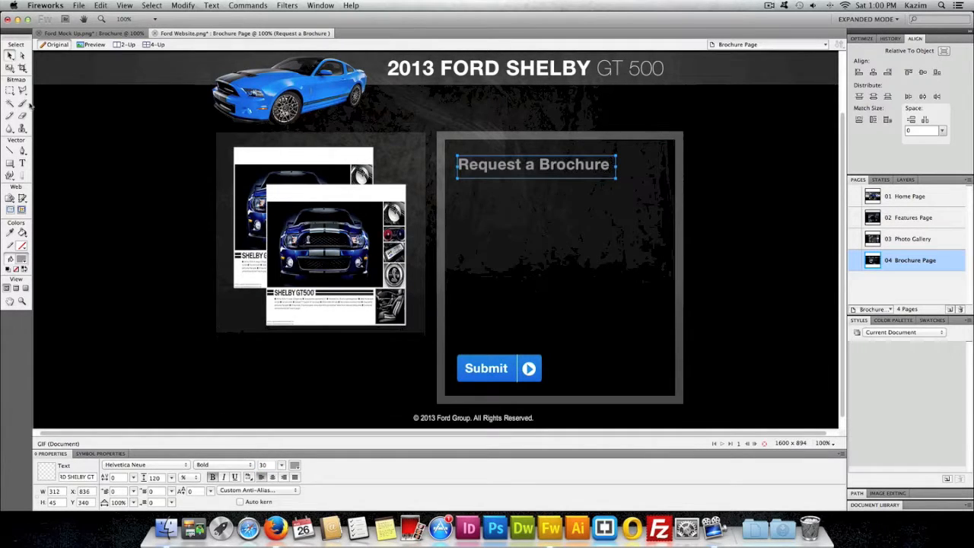
# Move the "Request a Brochure" heading up slightly and copy the mock-up's "Complete the form below to request a brochure:" line to just beneath it
pyautogui.click(777, 185)
pyautogui.moveTo(597, 167); pyautogui.dragTo(596, 162)
pyautogui.click(102, 35)
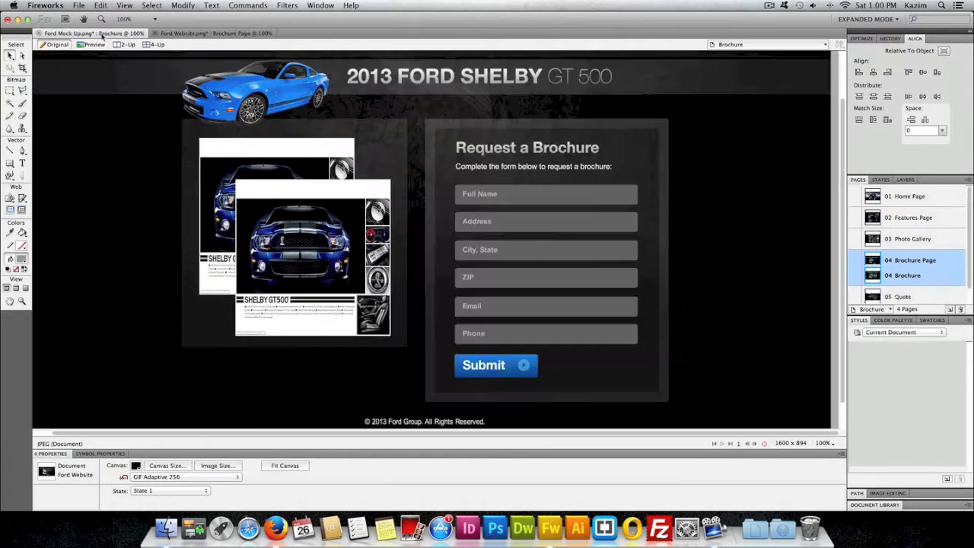
pyautogui.click(521, 168)
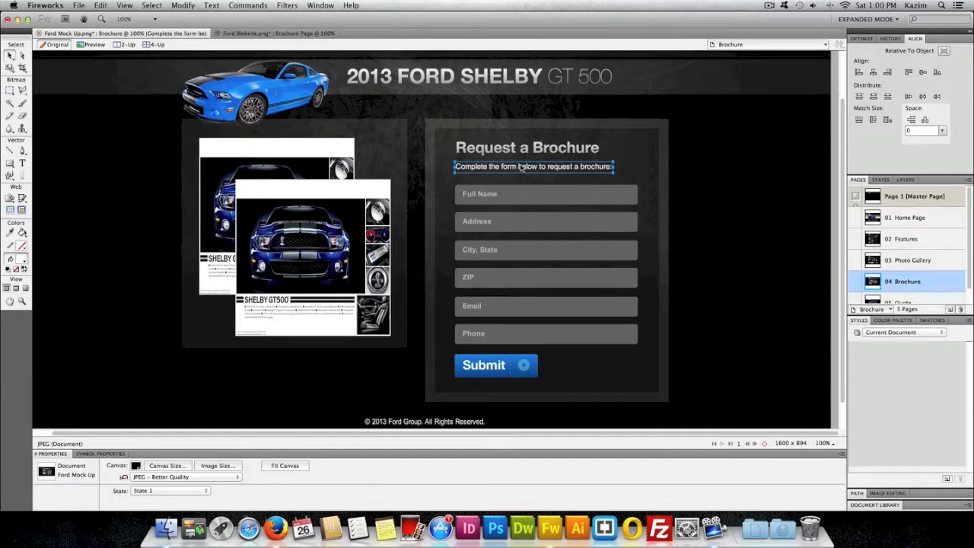
pyautogui.hotkey('ctrl', 'c')
pyautogui.click(274, 34)
pyautogui.hotkey('ctrl', 'v')
pyautogui.moveTo(534, 152); pyautogui.dragTo(523, 174)
pyautogui.click(720, 196)
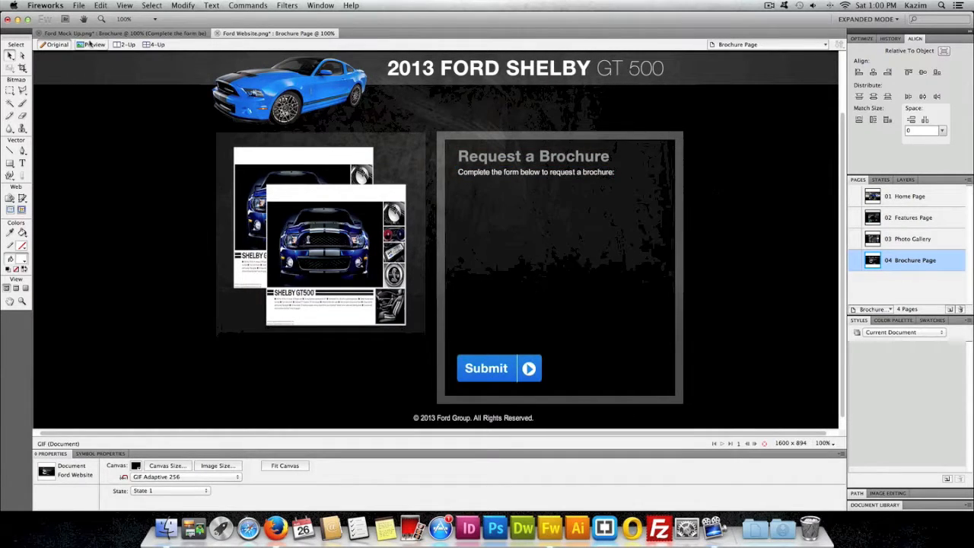
# Following the mock-up, draw a rounded rectangle about 386 by 46 beneath the instruction line and make its corners slightly less rounded
pyautogui.click(89, 34)
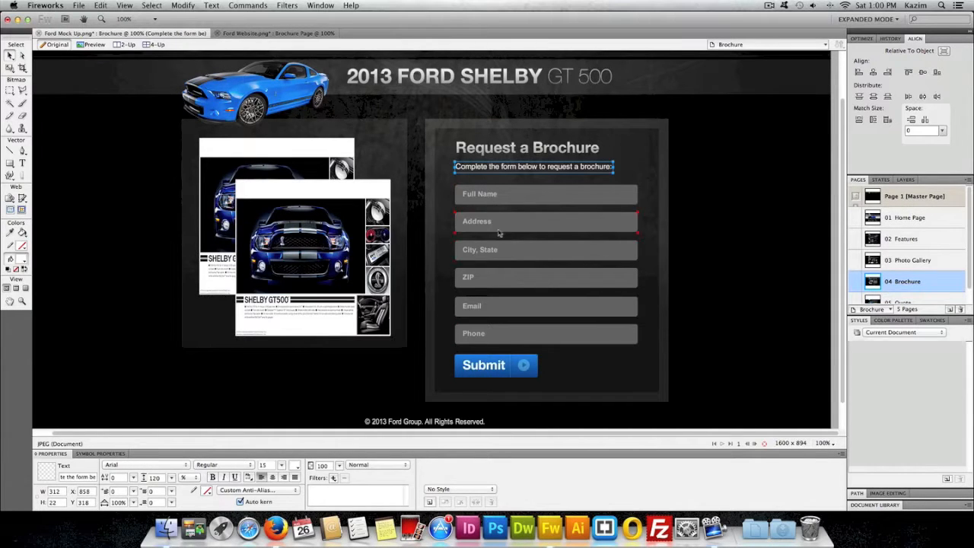
pyautogui.click(706, 323)
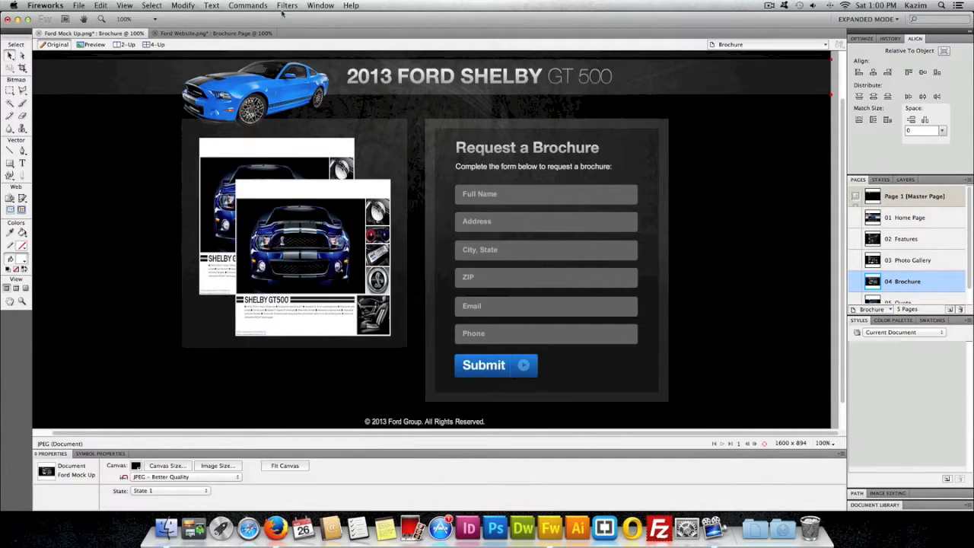
pyautogui.click(213, 33)
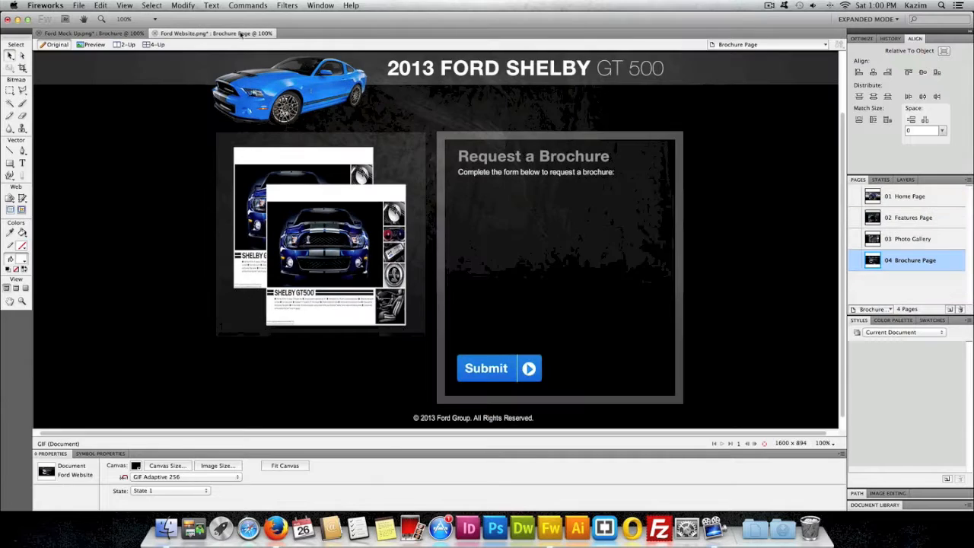
pyautogui.click(9, 165)
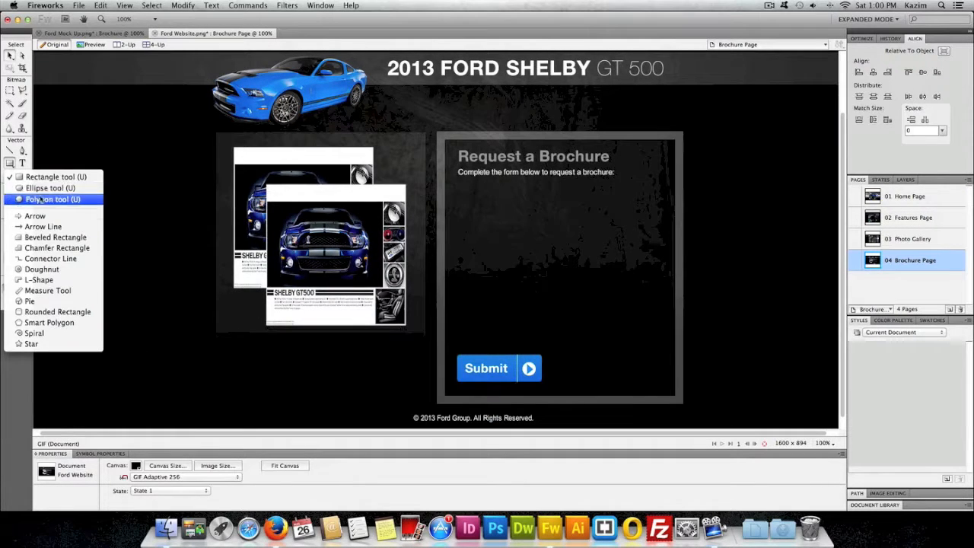
pyautogui.click(87, 313)
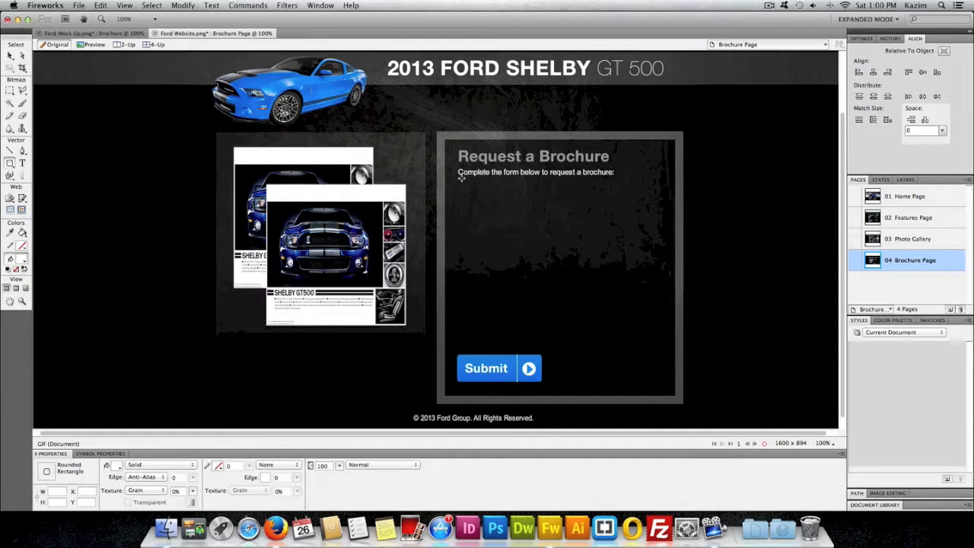
pyautogui.moveTo(460, 185); pyautogui.dragTo(655, 213)
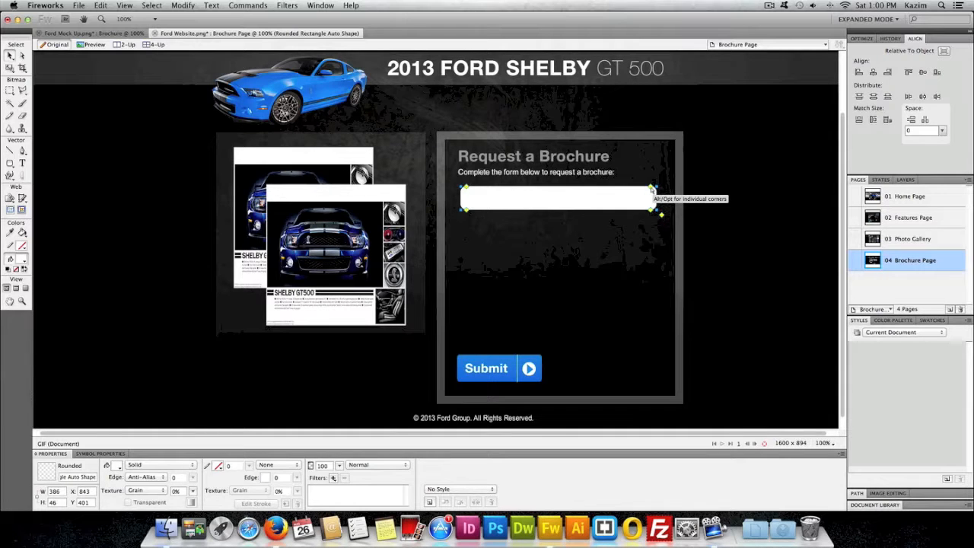
pyautogui.moveTo(652, 188); pyautogui.dragTo(638, 192)
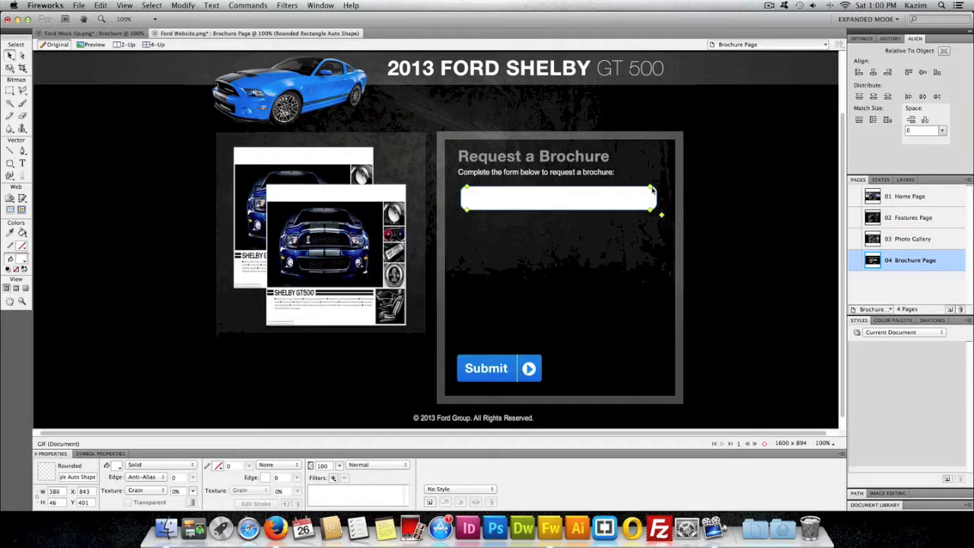
pyautogui.moveTo(646, 190); pyautogui.dragTo(652, 190)
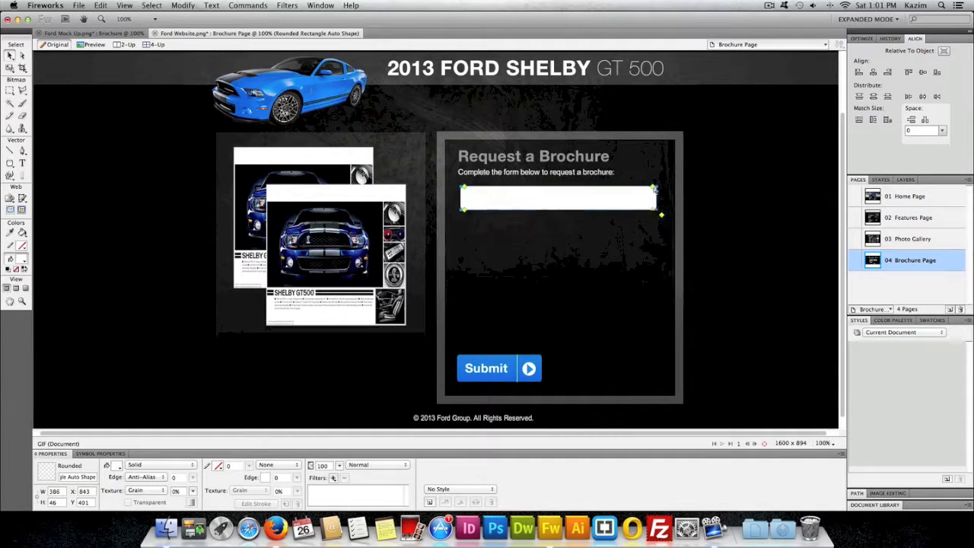
# Fill the rounded rectangle with gray and set its opacity to 80
pyautogui.click(117, 467)
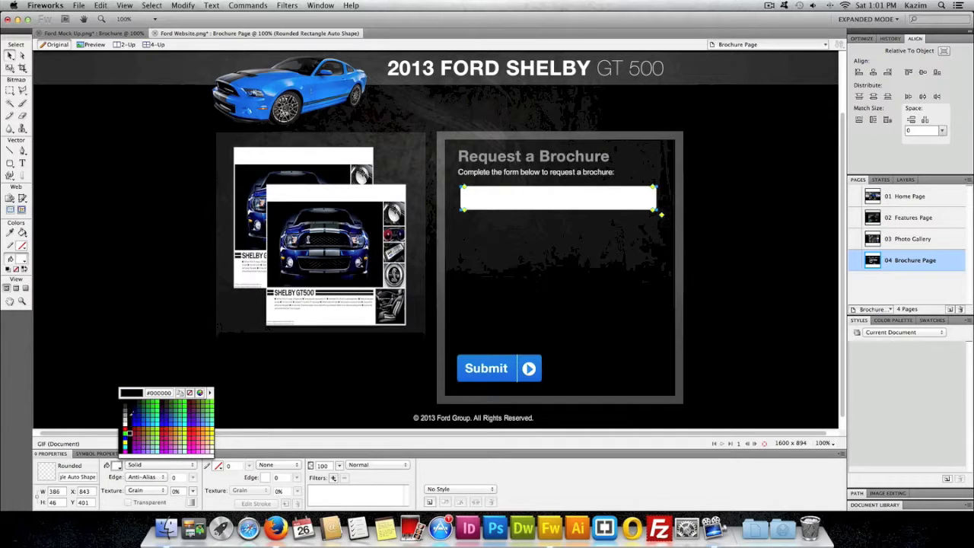
pyautogui.click(127, 408)
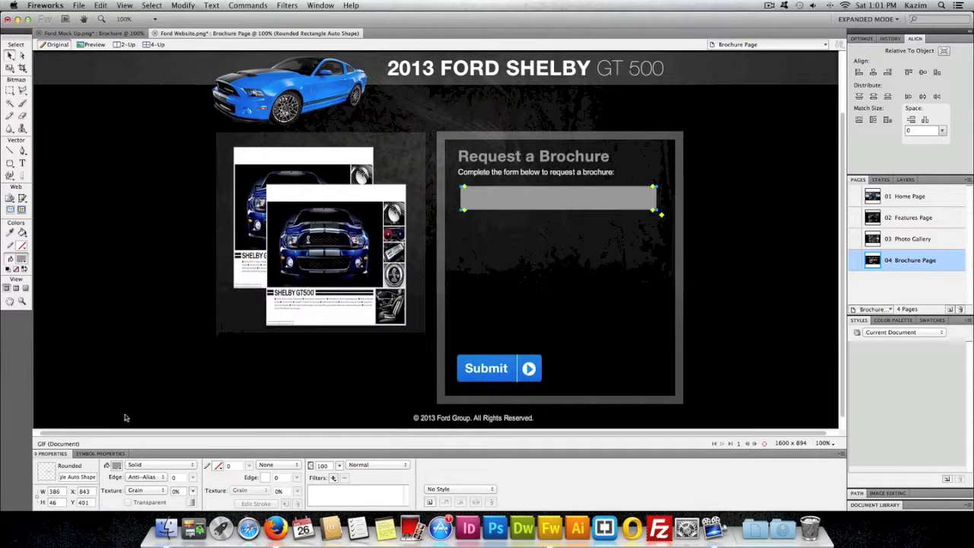
pyautogui.click(155, 256)
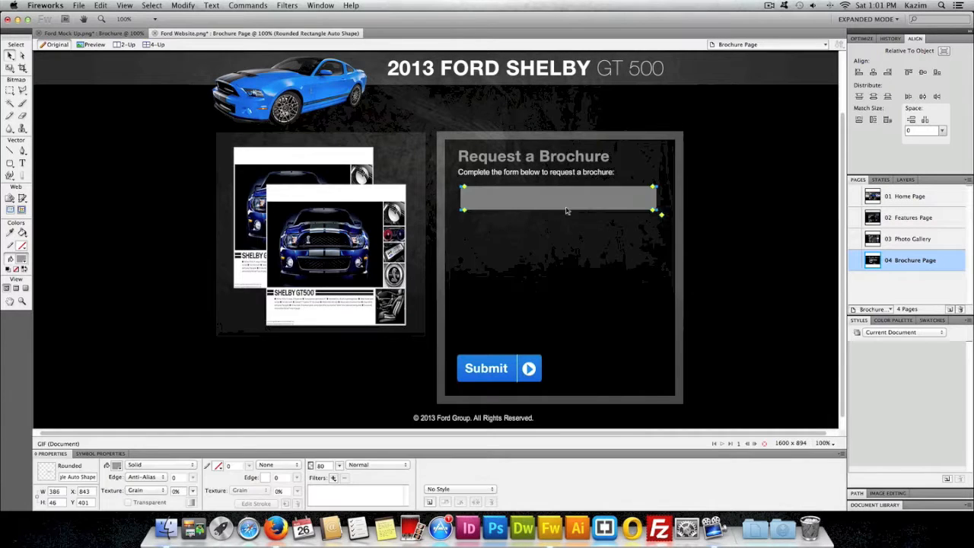
# Duplicate the gray field downward into a column of six fields and place the Submit button below them, flush with their left edge
pyautogui.moveTo(566, 210); pyautogui.dragTo(565, 252)
pyautogui.moveTo(555, 199); pyautogui.dragTo(552, 295)
pyautogui.moveTo(547, 199); pyautogui.dragTo(547, 325)
pyautogui.moveTo(548, 325); pyautogui.dragTo(548, 354)
pyautogui.moveTo(485, 380); pyautogui.dragTo(489, 389)
pyautogui.click(744, 335)
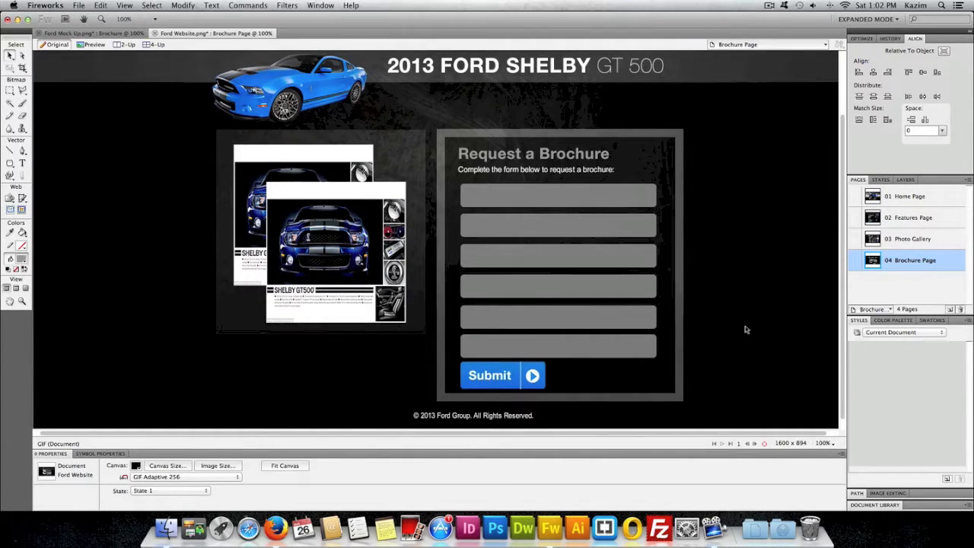
# Nudge the copyright line at the foot of the page down to Y 856
pyautogui.scroll(-2, 745, 330)
pyautogui.click(511, 405)
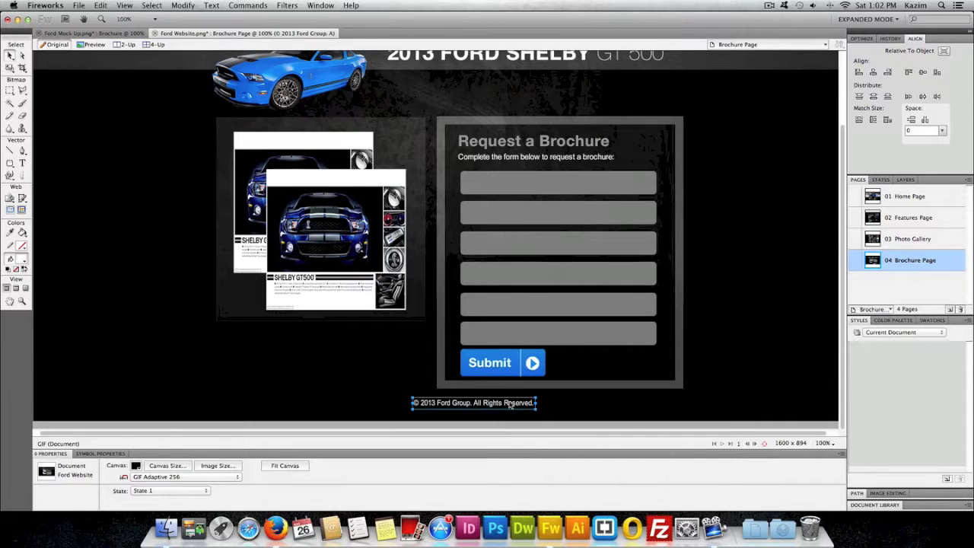
pyautogui.press('Down')
pyautogui.press('Down')
pyautogui.press('Down')
pyautogui.press('Down')
pyautogui.press('Down')
pyautogui.press('Down')
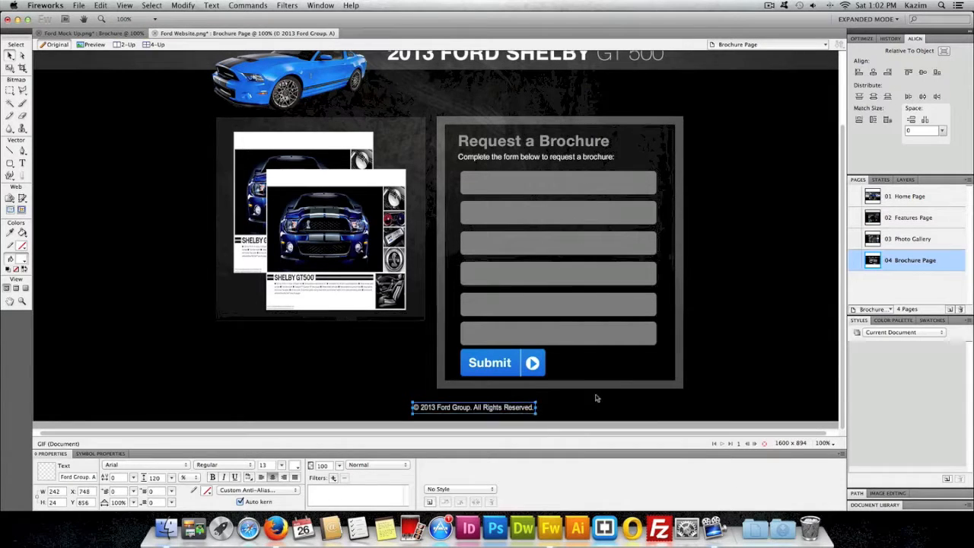
# Stretch the form's frame rectangle slightly downward from its bottom edge to make more room around the Submit button
pyautogui.click(612, 385)
pyautogui.press('q')
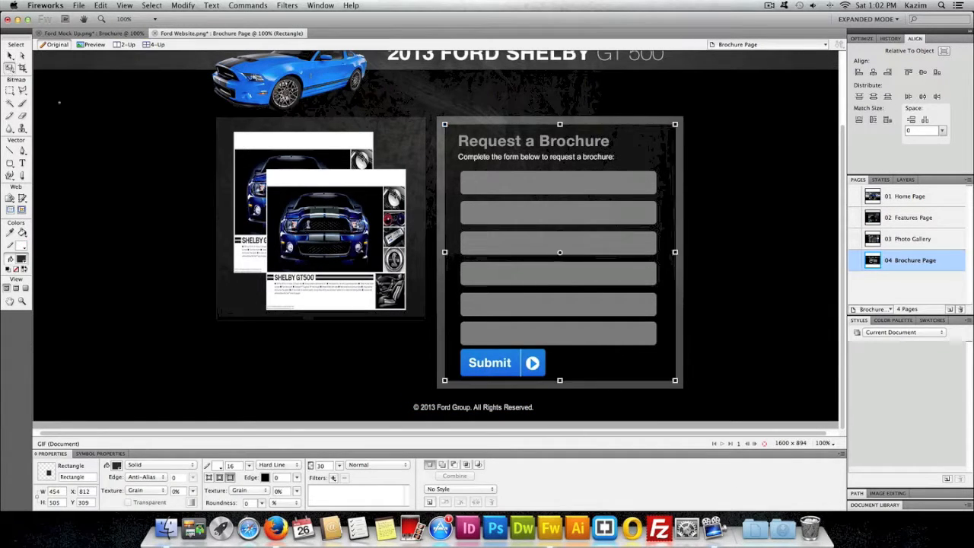
pyautogui.moveTo(560, 380); pyautogui.dragTo(560, 394)
pyautogui.press('v')
# Nudge the Submit button down to Y 761, away from the last field
pyautogui.click(503, 371)
pyautogui.press('Down')
pyautogui.press('Down')
pyautogui.press('Down')
pyautogui.press('Down')
pyautogui.press('Down')
pyautogui.press('Down')
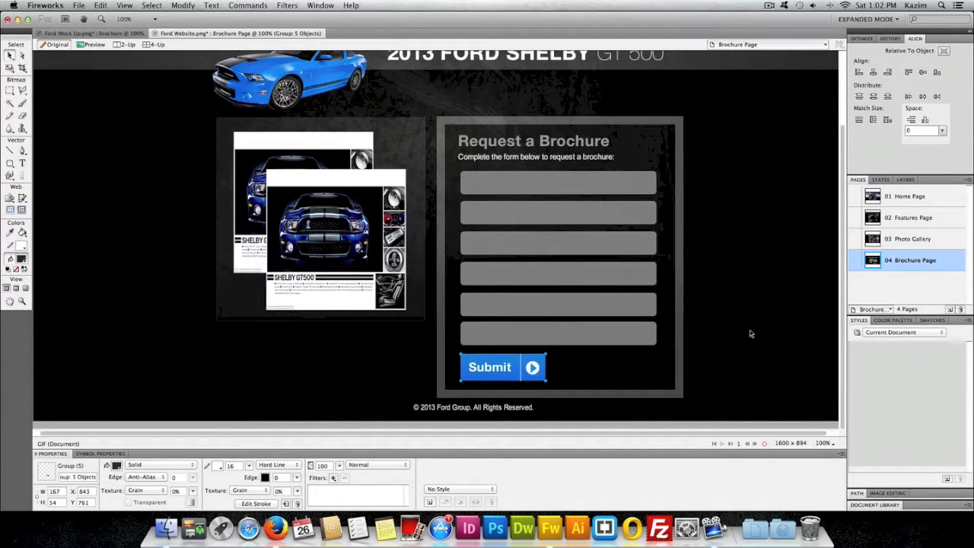
pyautogui.click(747, 330)
# Distribute the six gray form fields evenly in the vertical direction by their centers
pyautogui.scroll(1, 746, 330)
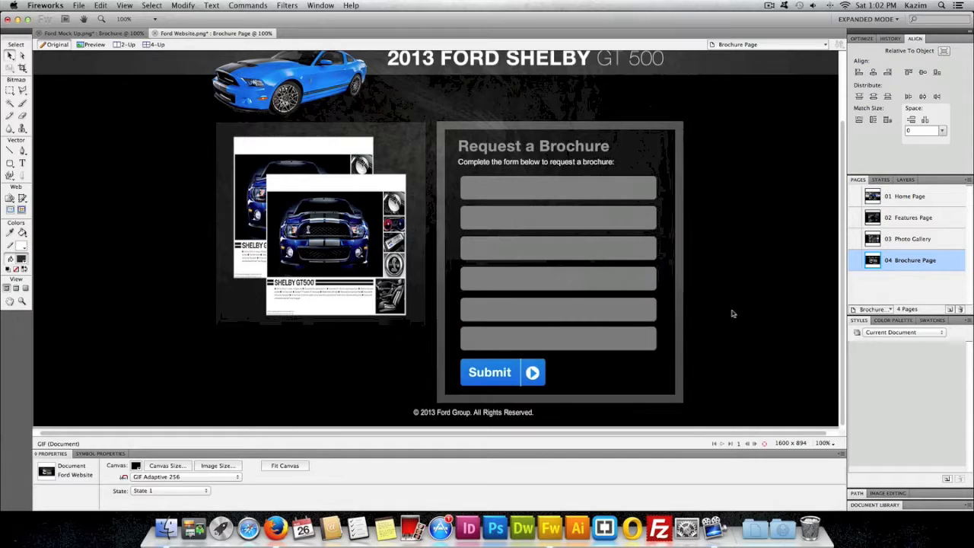
pyautogui.click(557, 184)
pyautogui.keyDown('shift'); pyautogui.click(558, 219); pyautogui.keyUp('shift')
pyautogui.keyDown('shift'); pyautogui.click(555, 248); pyautogui.keyUp('shift')
pyautogui.keyDown('shift'); pyautogui.click(553, 278); pyautogui.keyUp('shift')
pyautogui.keyDown('shift'); pyautogui.click(551, 308); pyautogui.keyUp('shift')
pyautogui.keyDown('shift'); pyautogui.click(585, 328); pyautogui.keyUp('shift')
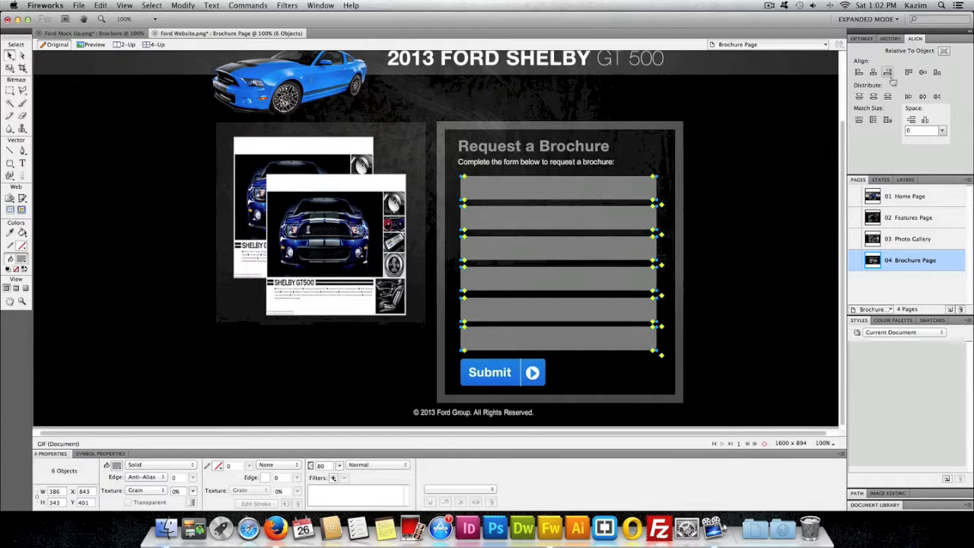
pyautogui.click(872, 97)
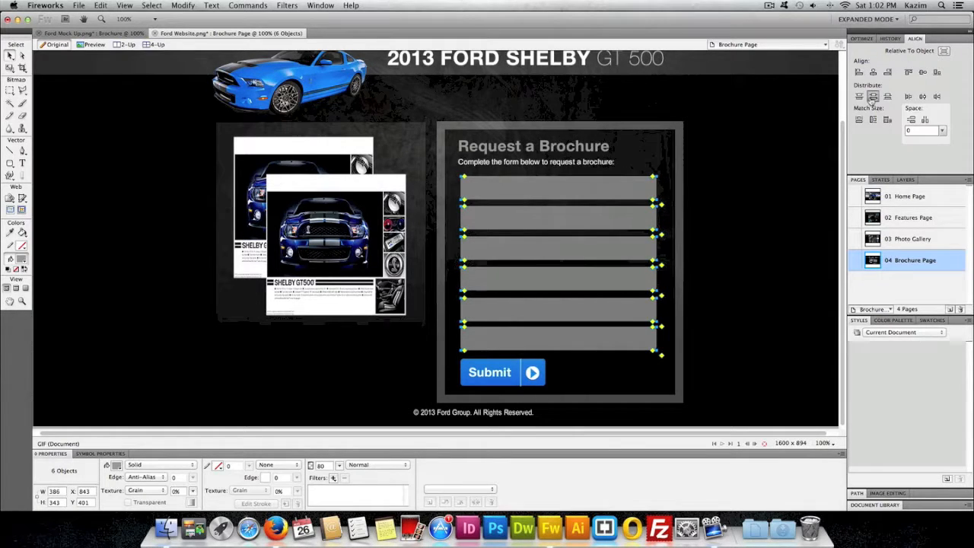
pyautogui.click(715, 202)
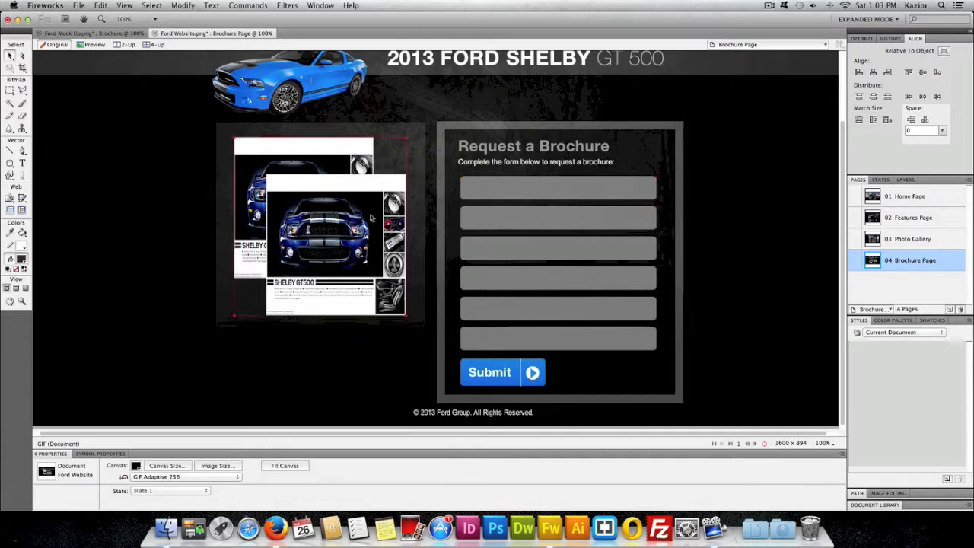
# After checking the field labels in the mock-up, duplicate the "Request a Brochure" heading onto the first form field
pyautogui.click(91, 33)
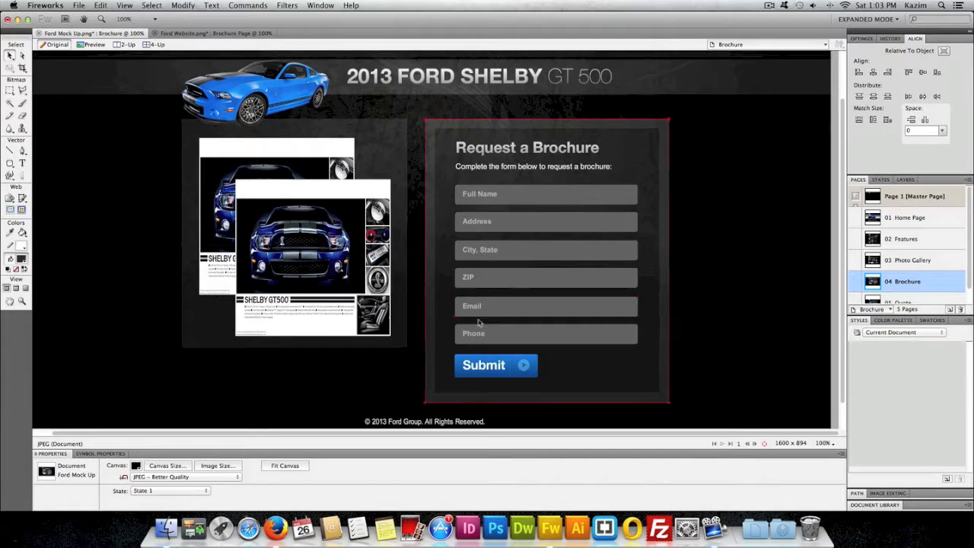
pyautogui.click(213, 33)
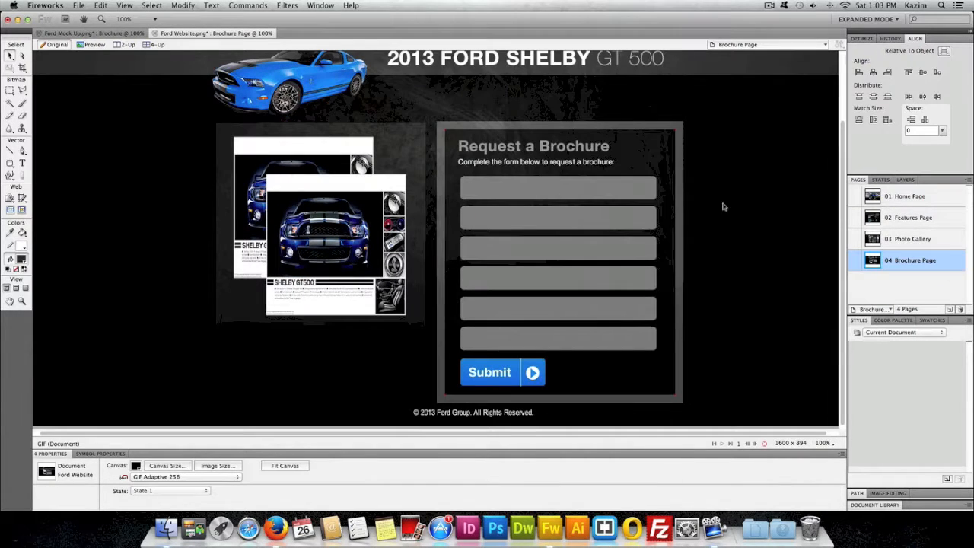
pyautogui.click(542, 146)
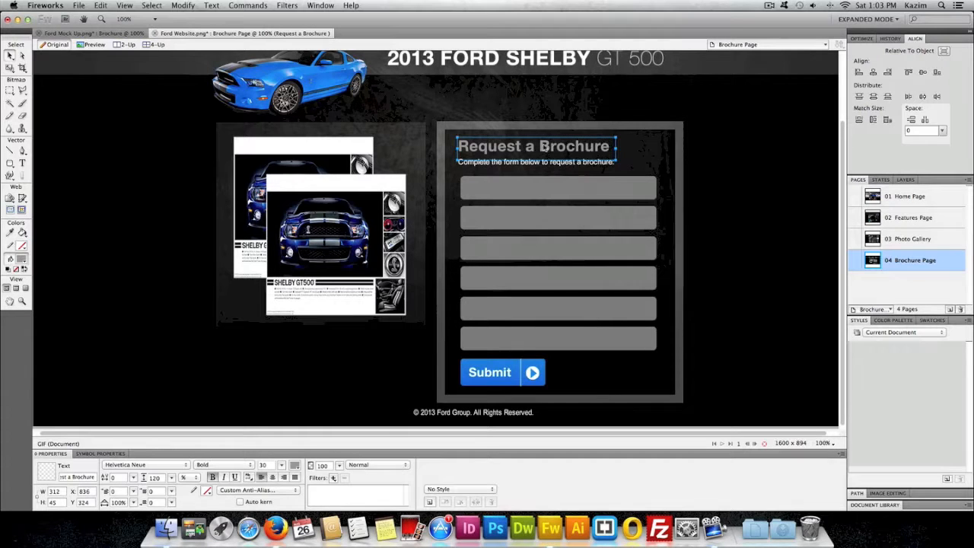
pyautogui.click(696, 192)
pyautogui.moveTo(537, 143); pyautogui.dragTo(545, 190)
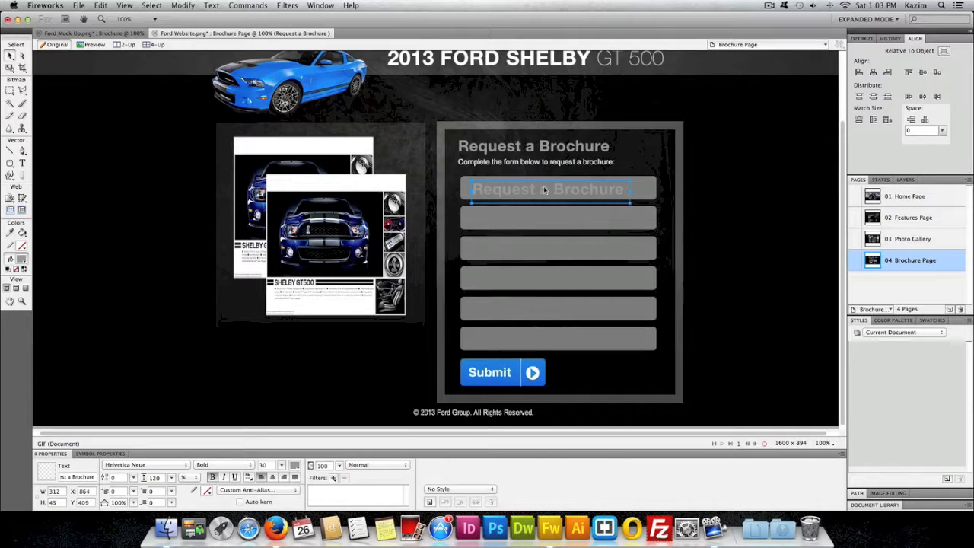
# Color the duplicated text in the first field white and set its font size to 15
pyautogui.click(295, 466)
pyautogui.click(301, 407)
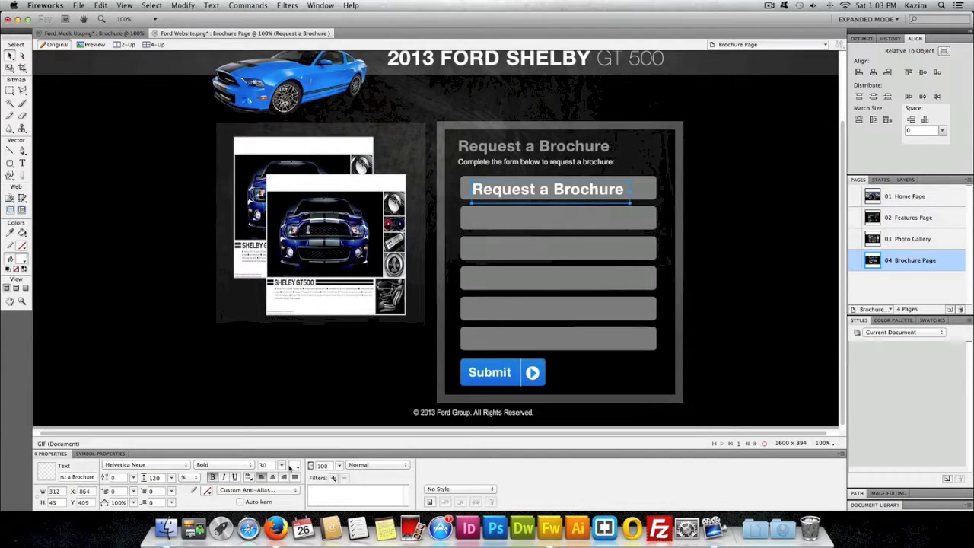
pyautogui.moveTo(279, 465); pyautogui.dragTo(251, 466)
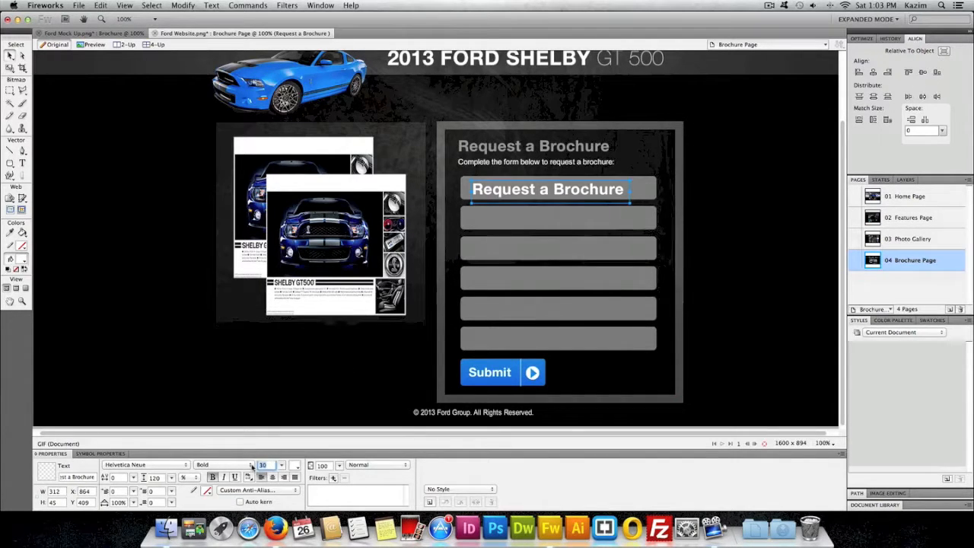
pyautogui.press('Return')
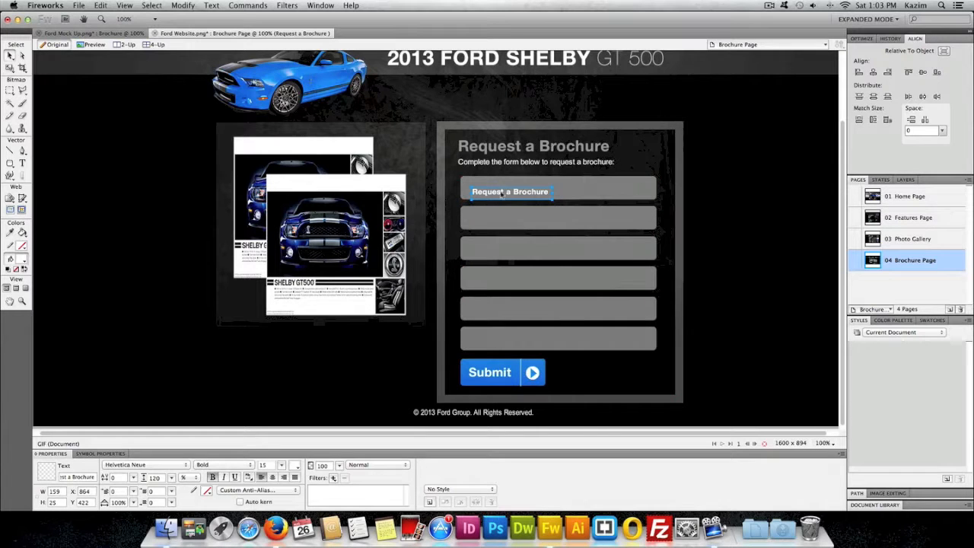
# Nudge the text to X 859, Y 413 within the first field and replace its wording with "Full Name"
pyautogui.hotkey('shift', 'Up')
pyautogui.press('Left')
pyautogui.press('Left')
pyautogui.press('Left')
pyautogui.press('Left')
pyautogui.press('Left')
pyautogui.press('Down')
pyautogui.doubleClick(511, 190)
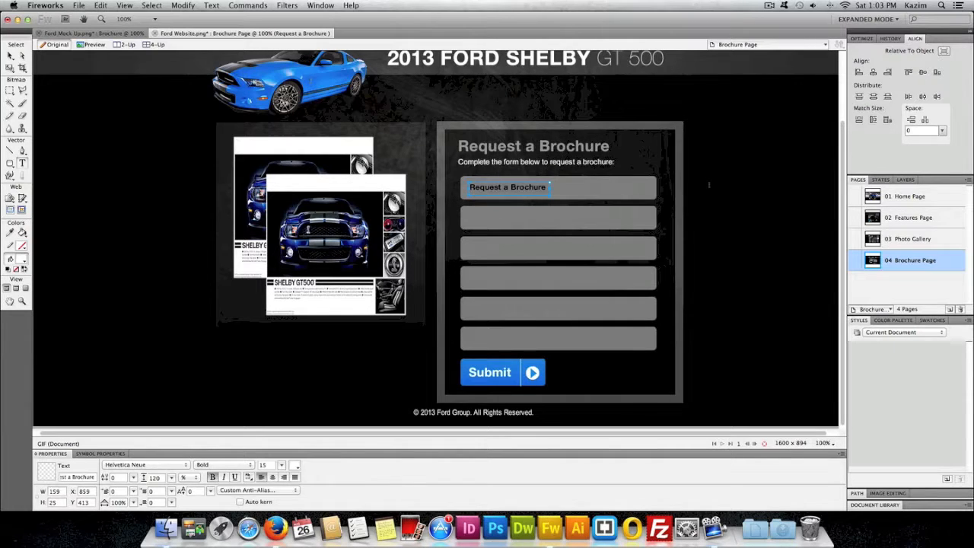
pyautogui.write('Full Name')
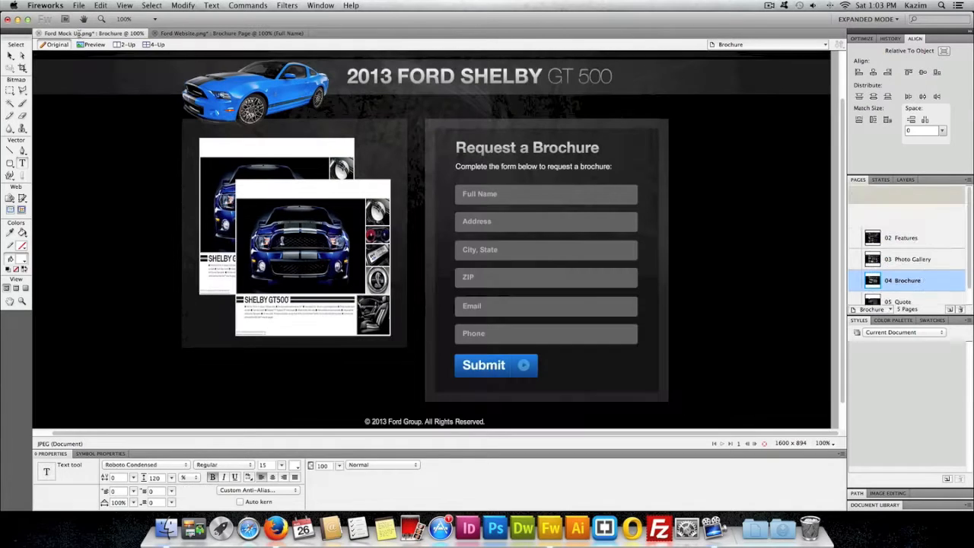
# Check the mock-up's labels and duplicate the "Full Name" label into each of the five fields below
pyautogui.click(94, 34)
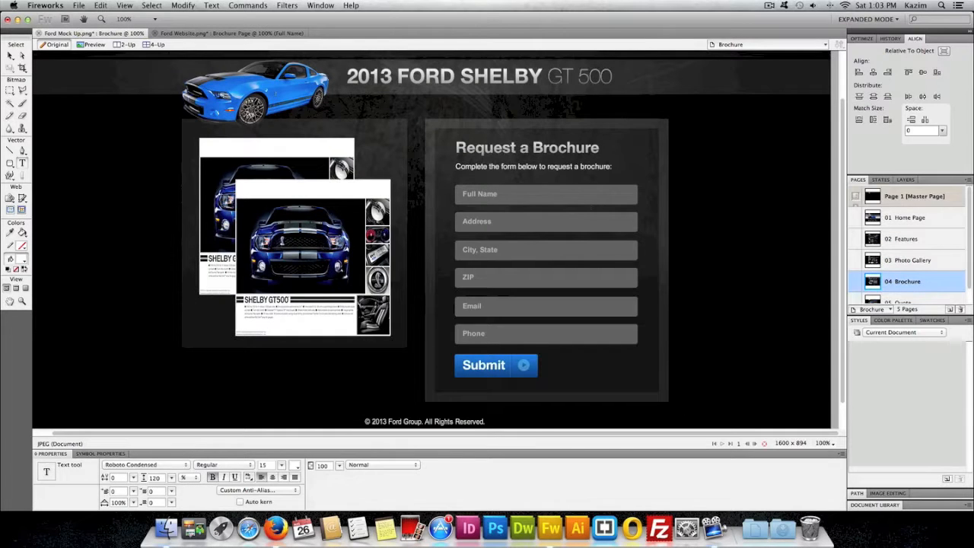
pyautogui.click(189, 34)
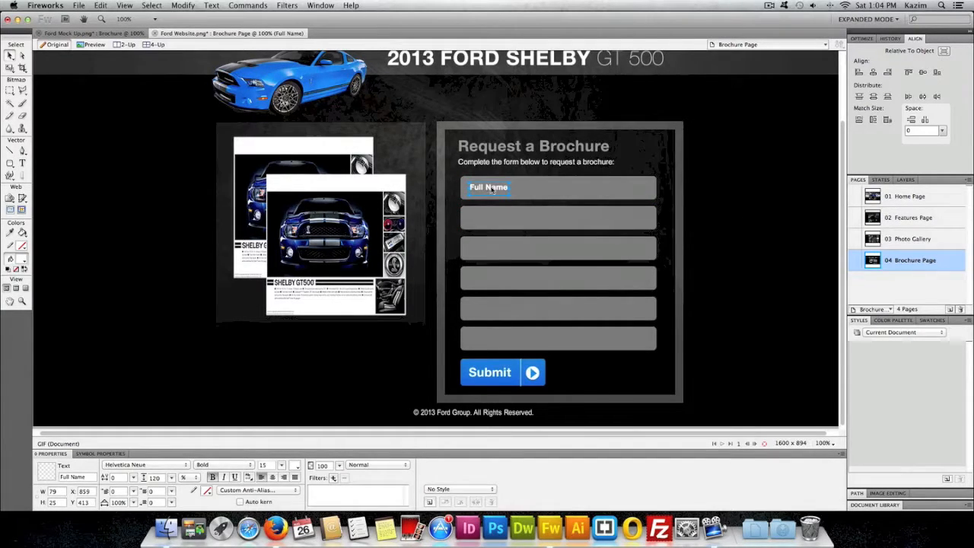
pyautogui.moveTo(494, 191); pyautogui.dragTo(498, 343)
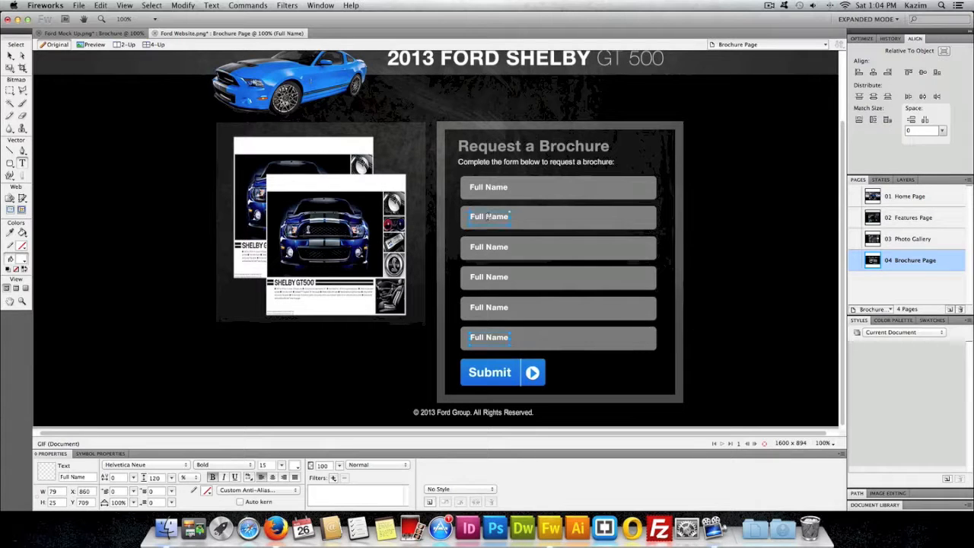
# Replace the duplicated "Full Name" label in the second form field with "Address"
pyautogui.moveTo(471, 217); pyautogui.dragTo(539, 224)
pyautogui.write('aA')
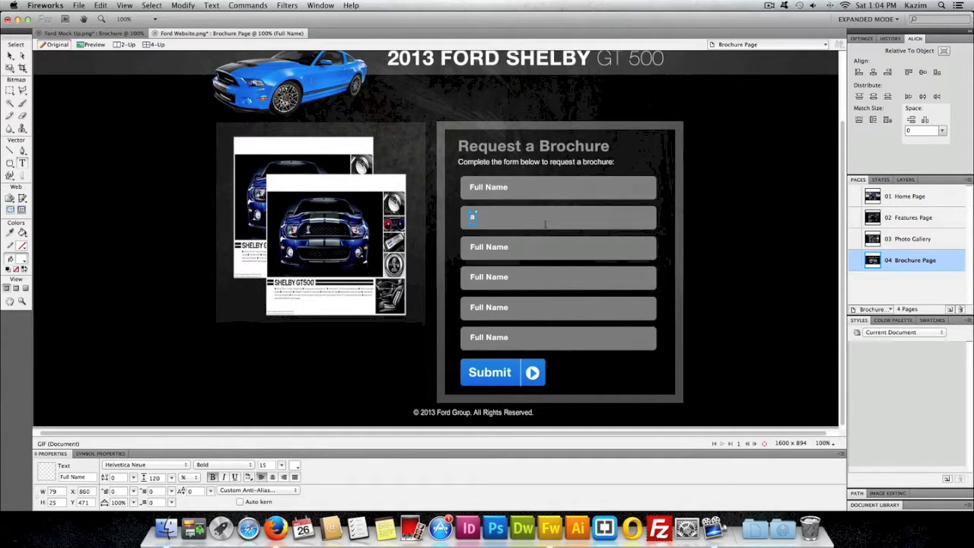
pyautogui.press('BackSpace')
pyautogui.press('BackSpace')
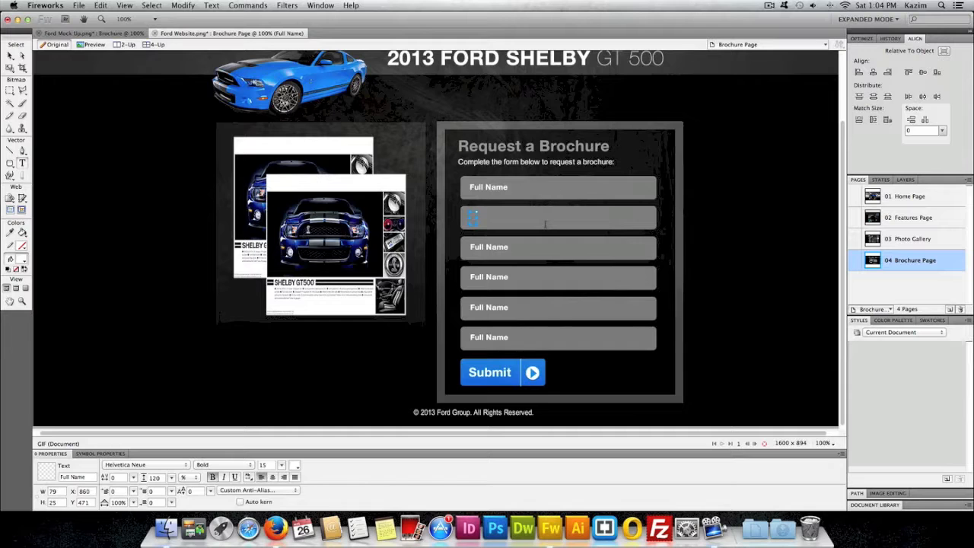
pyautogui.write('Address')
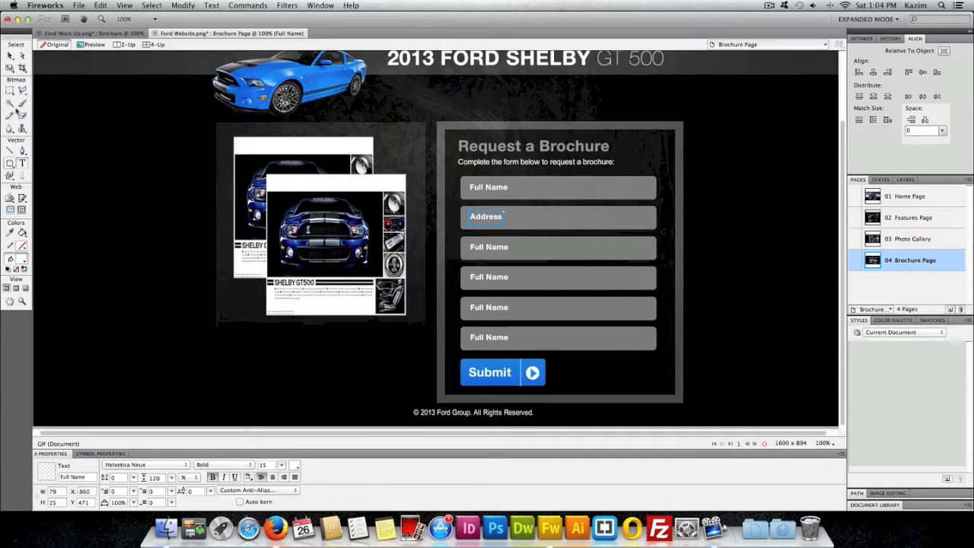
pyautogui.click(11, 57)
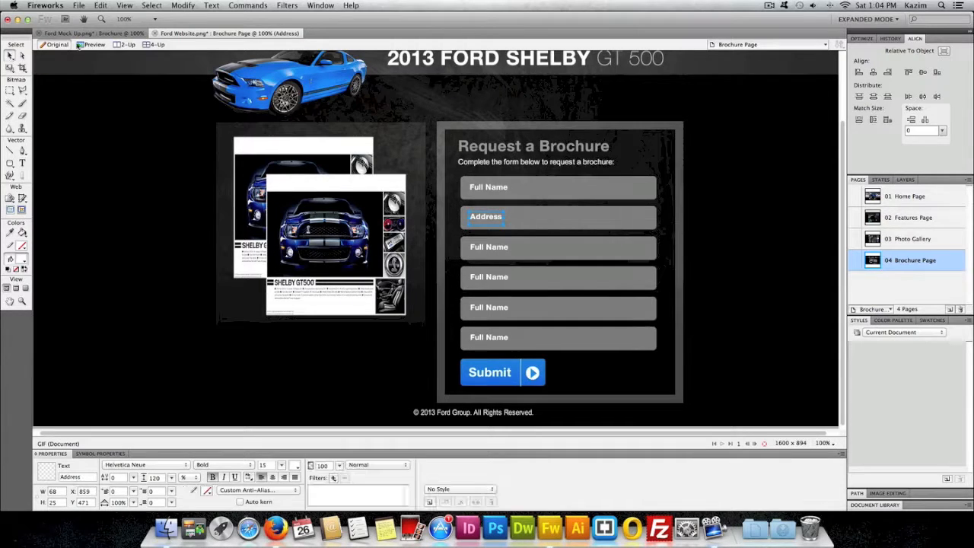
# Check the mock-up's labels, and reword the third field's label as "City, State" and the fourth's as "ZIP"
pyautogui.click(86, 33)
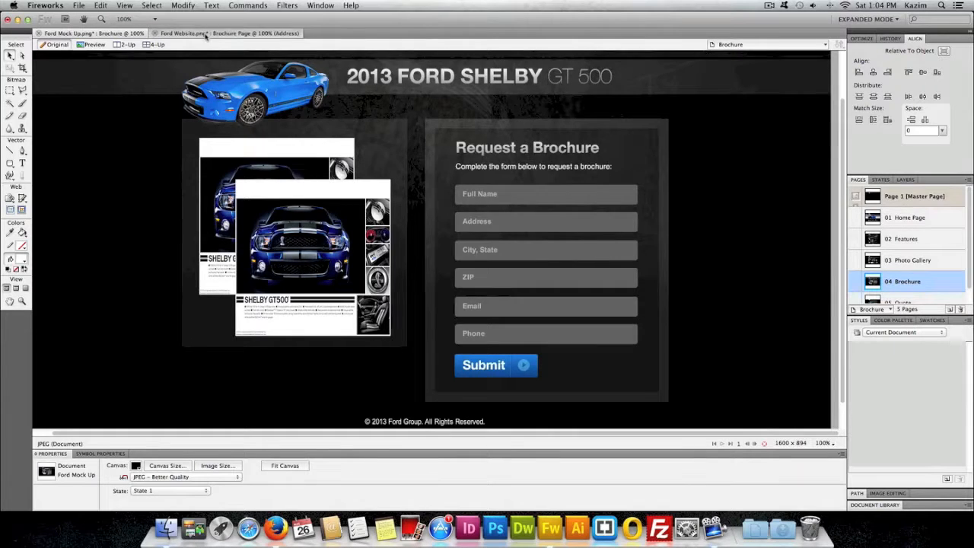
pyautogui.click(228, 33)
pyautogui.click(22, 163)
pyautogui.click(488, 247)
pyautogui.write('City,')
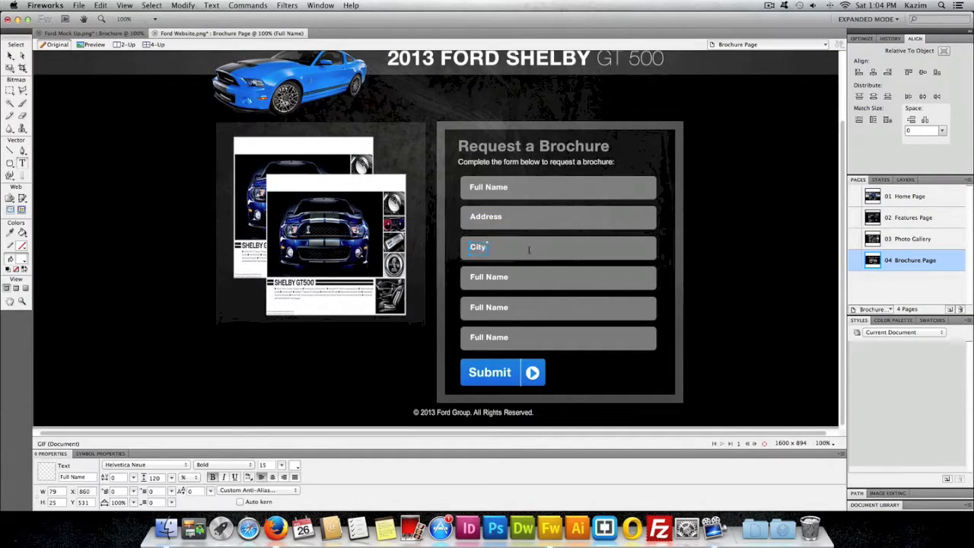
pyautogui.write(' State')
pyautogui.click(498, 278)
pyautogui.write('ZIP')
# Check the mock-up again, reword the last two field labels as "Email" and "Phone", and deselect the text
pyautogui.click(137, 34)
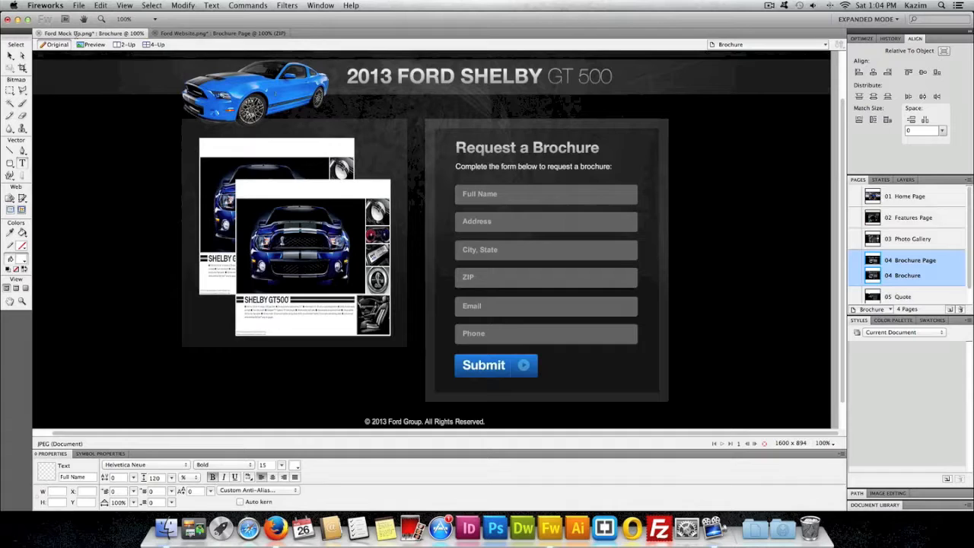
pyautogui.click(197, 33)
pyautogui.click(505, 306)
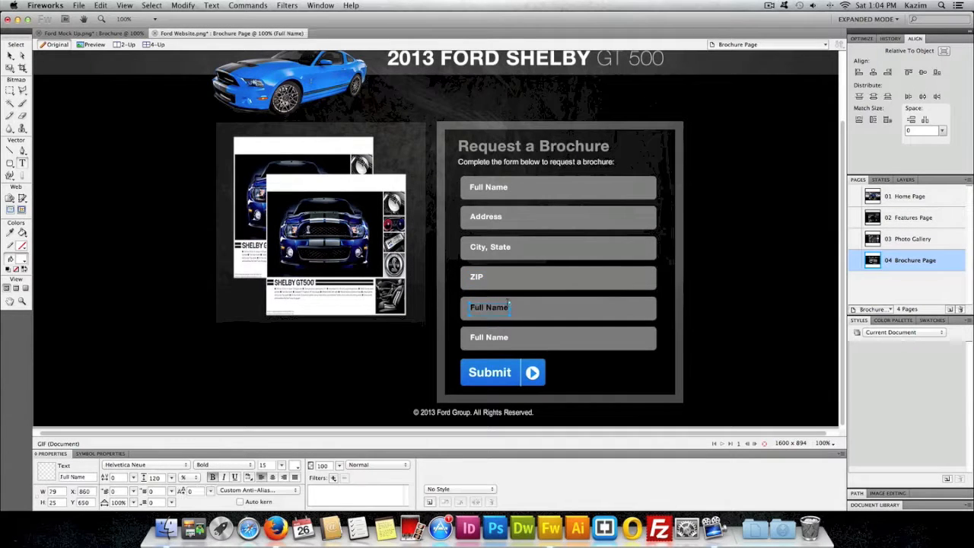
pyautogui.doubleClick(508, 306)
pyautogui.write('Emai')
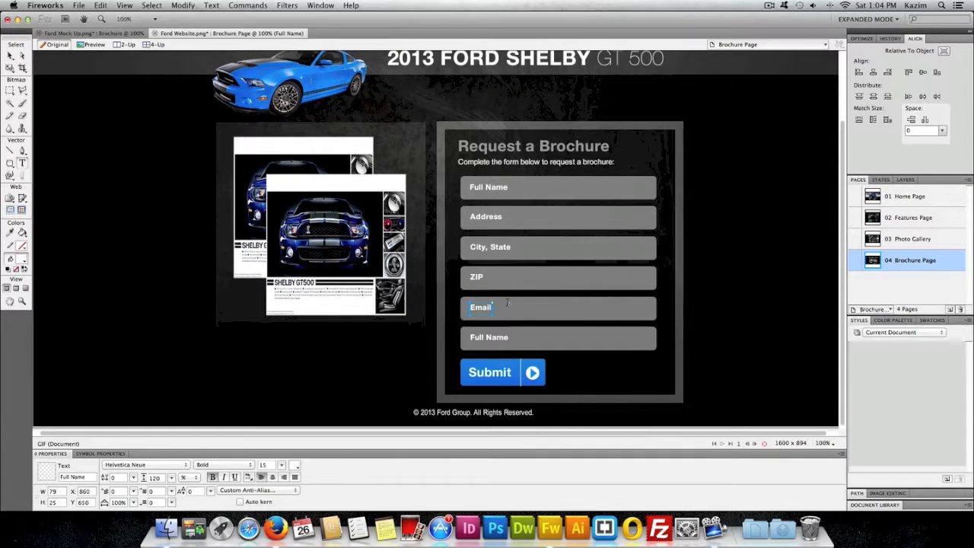
pyautogui.write('l')
pyautogui.click(507, 337)
pyautogui.doubleClick(507, 337)
pyautogui.write('Phone')
pyautogui.click(10, 56)
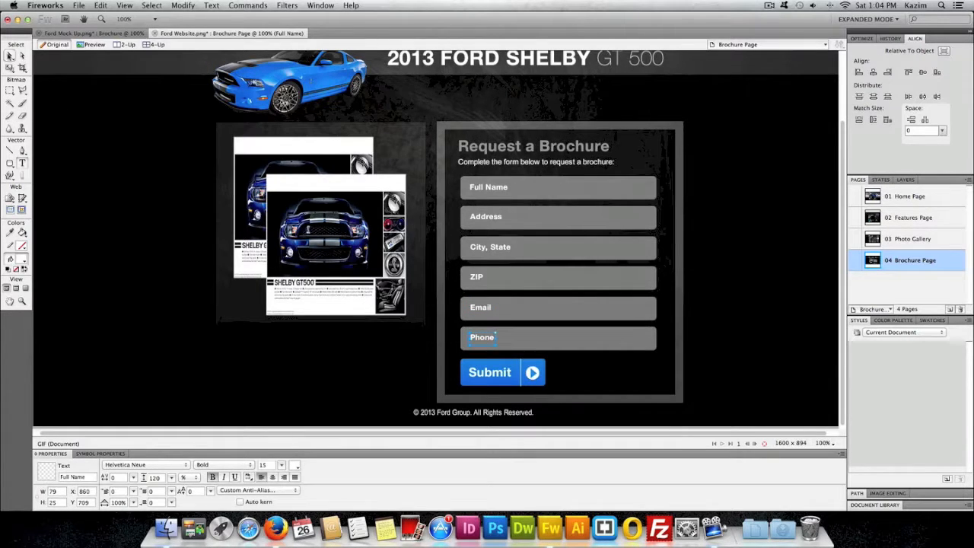
pyautogui.click(724, 286)
# Review the Brochure Page layout from the navigation buttons down to the request form and copyright line
pyautogui.scroll(1, 738, 283)
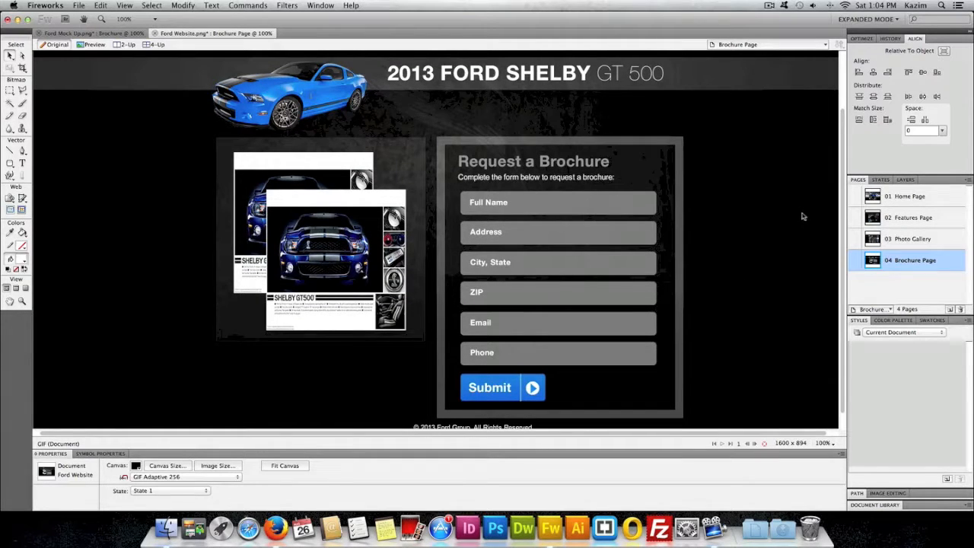
pyautogui.scroll(4, 802, 217)
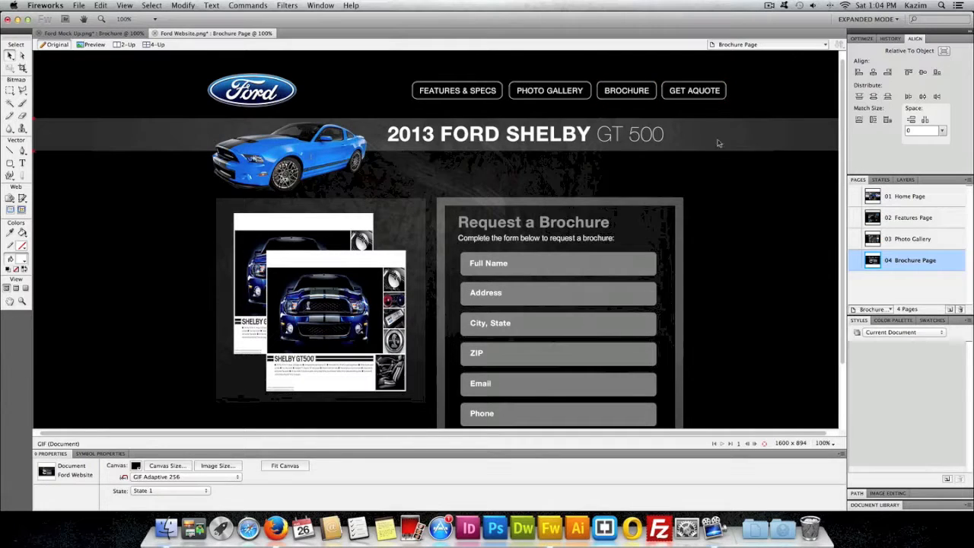
pyautogui.scroll(-2, 723, 182)
pyautogui.scroll(-2, 732, 251)
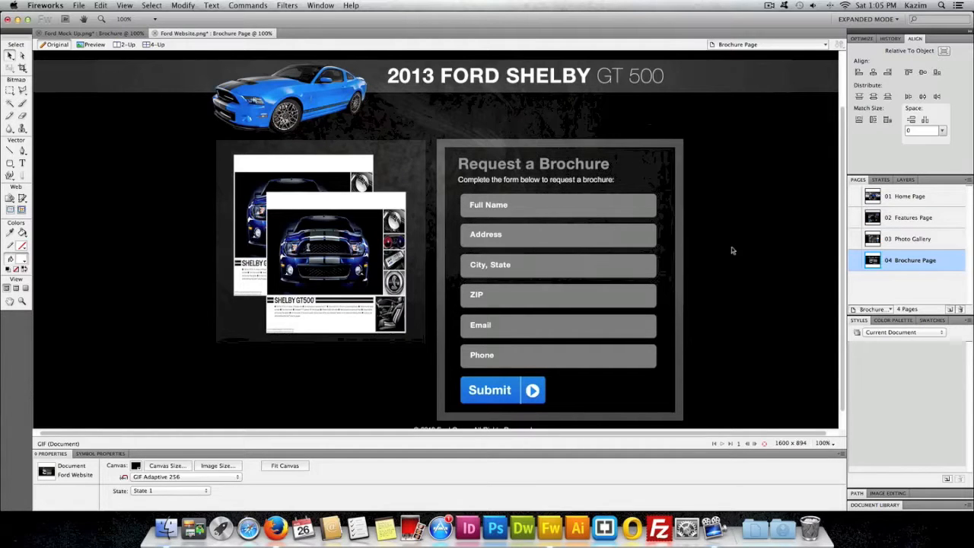
pyautogui.scroll(-2, 731, 250)
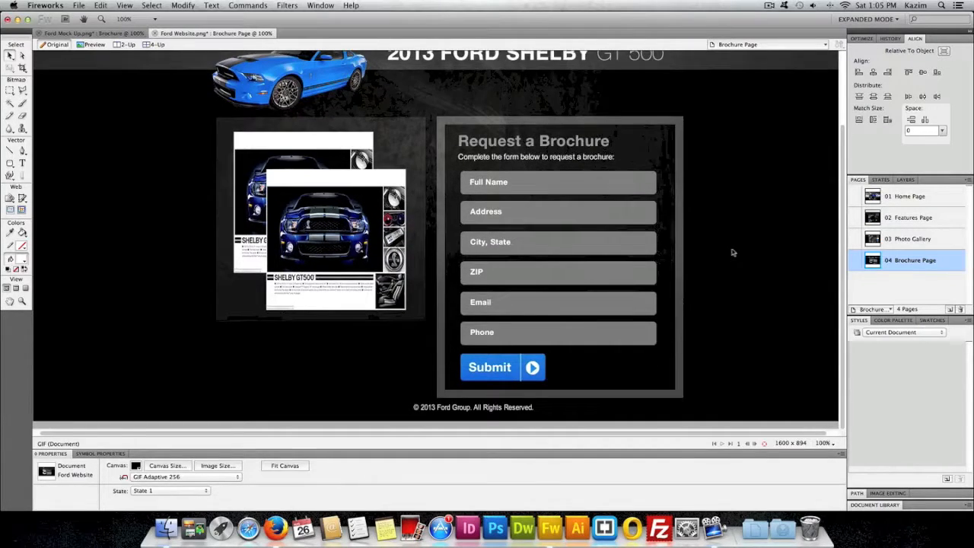
pyautogui.scroll(4, 733, 250)
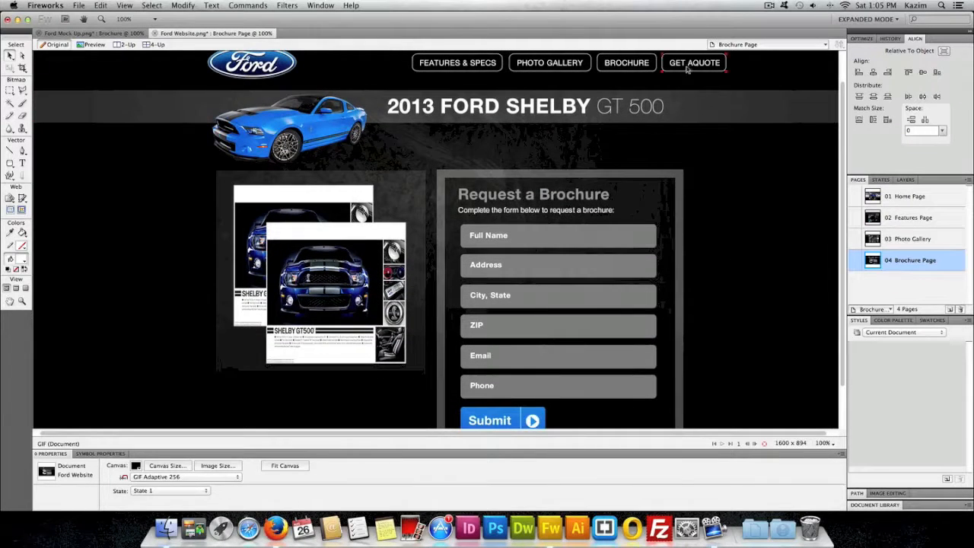
pyautogui.scroll(-1, 722, 239)
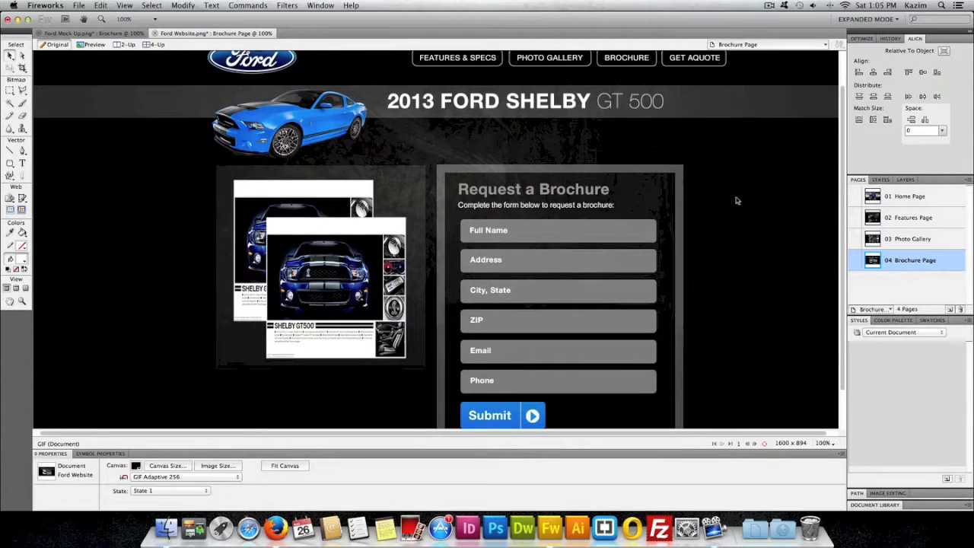
pyautogui.click(769, 5)
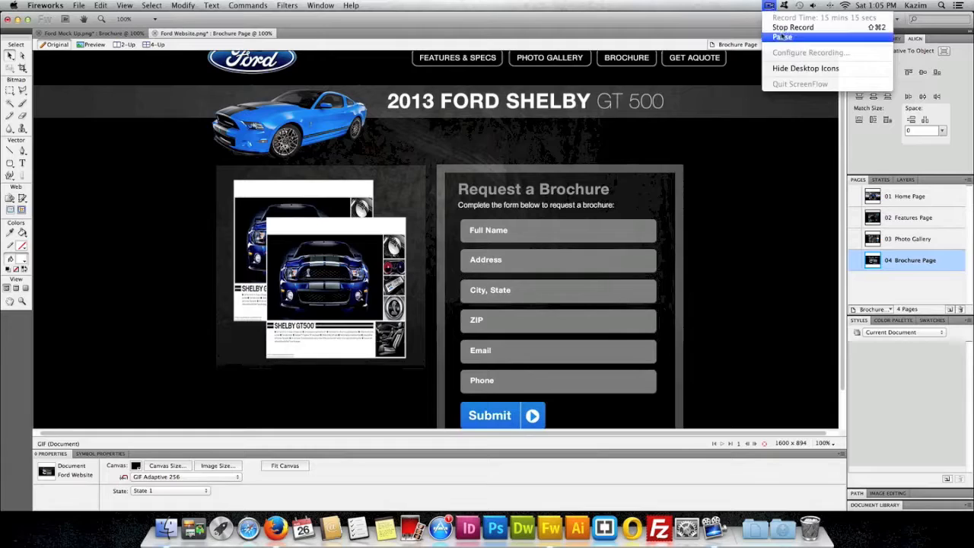